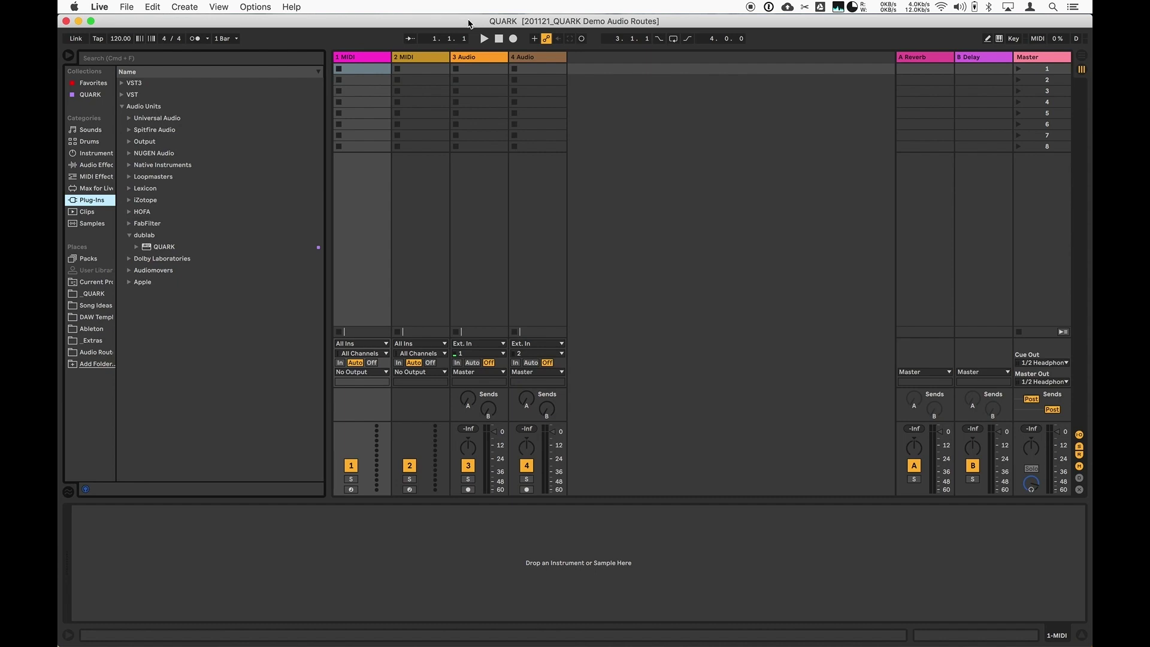
Step: Check the installed Live edition, version and build in the About window, and close it
{"action": "left_click", "coordinate": [98, 6]}
{"action": "left_click", "coordinate": [120, 21]}
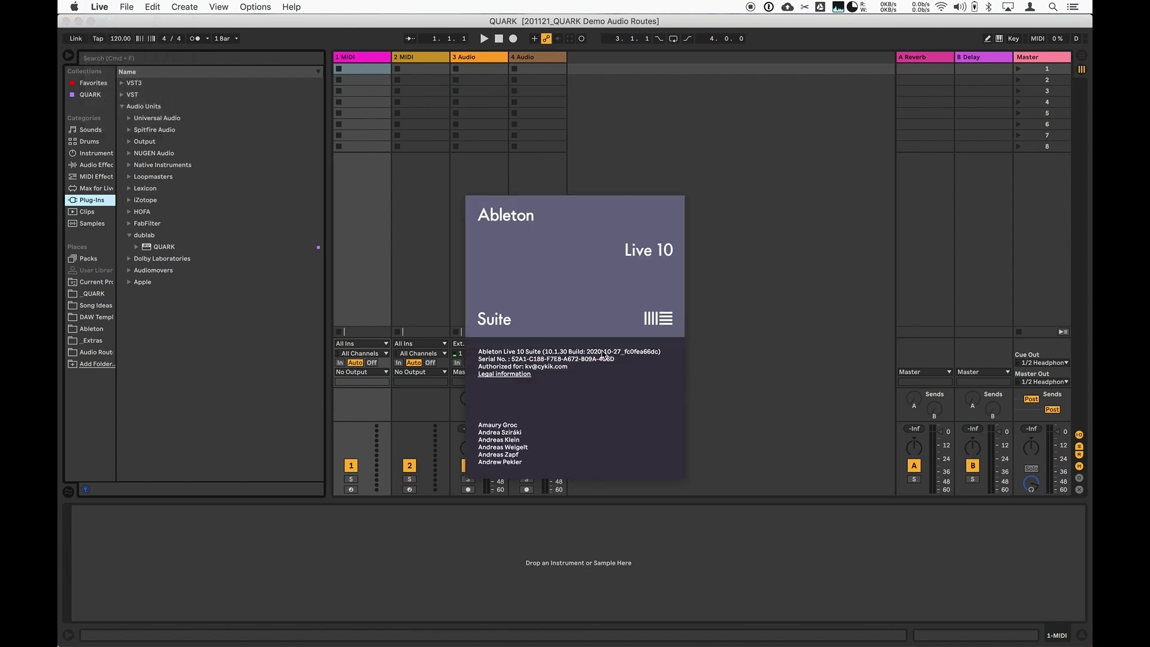
{"action": "left_click", "coordinate": [553, 359]}
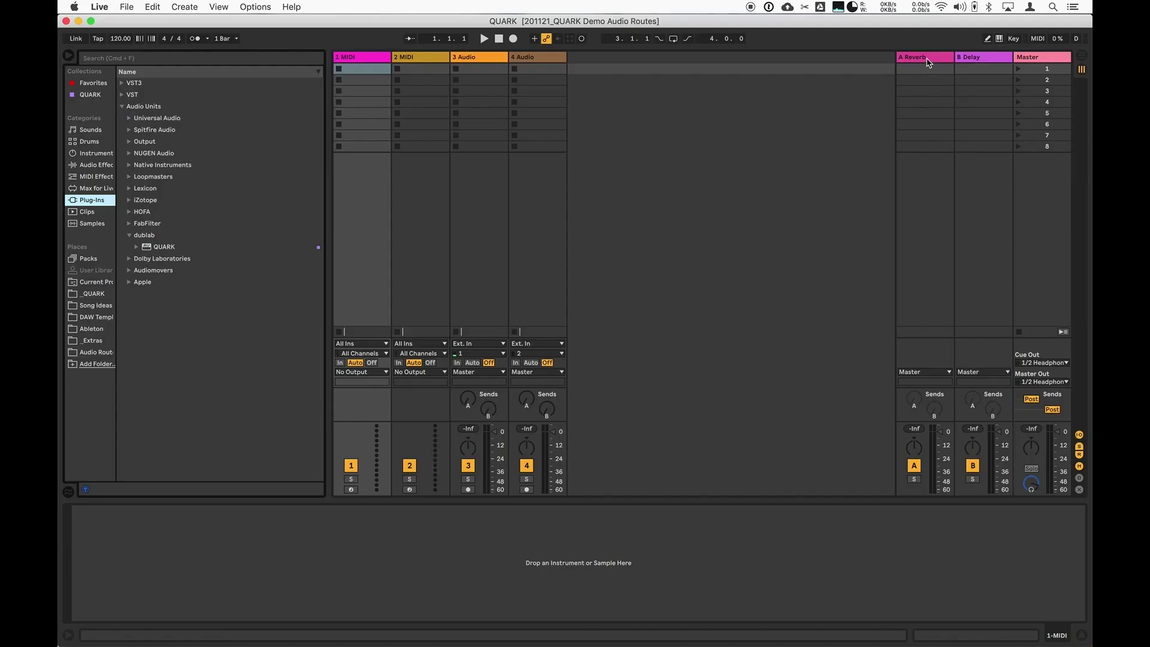
Step: Delete the A Reverb and B Delay return tracks together
{"action": "left_click", "coordinate": [930, 63]}
{"action": "left_click", "coordinate": [970, 61]}
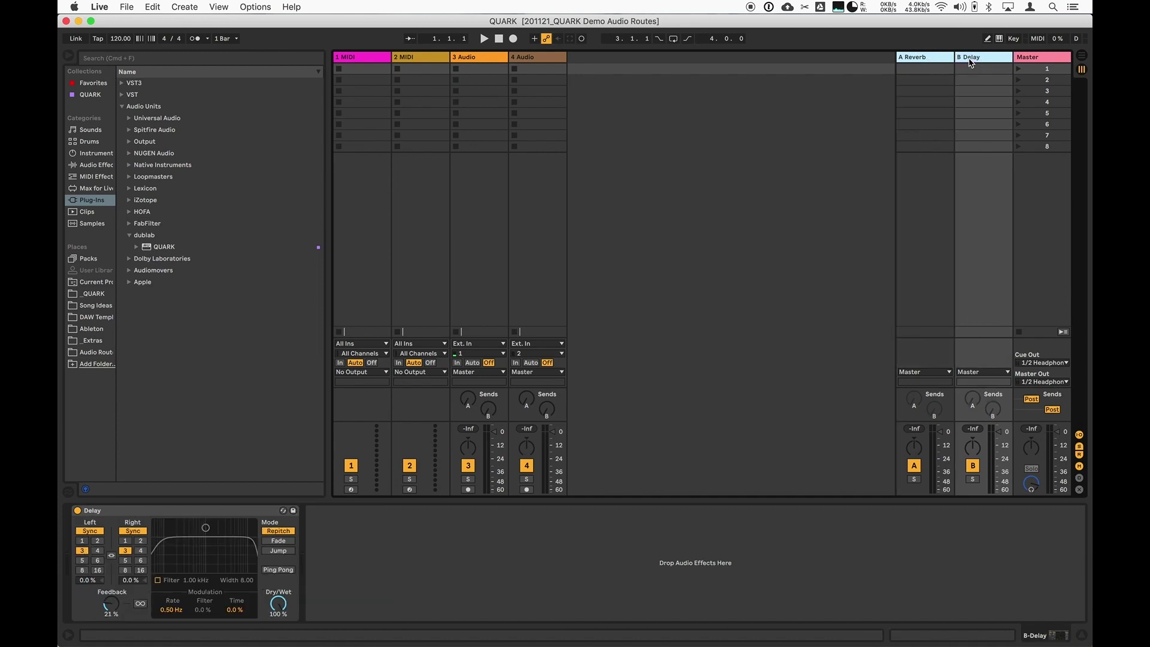
{"action": "right_click", "coordinate": [970, 61]}
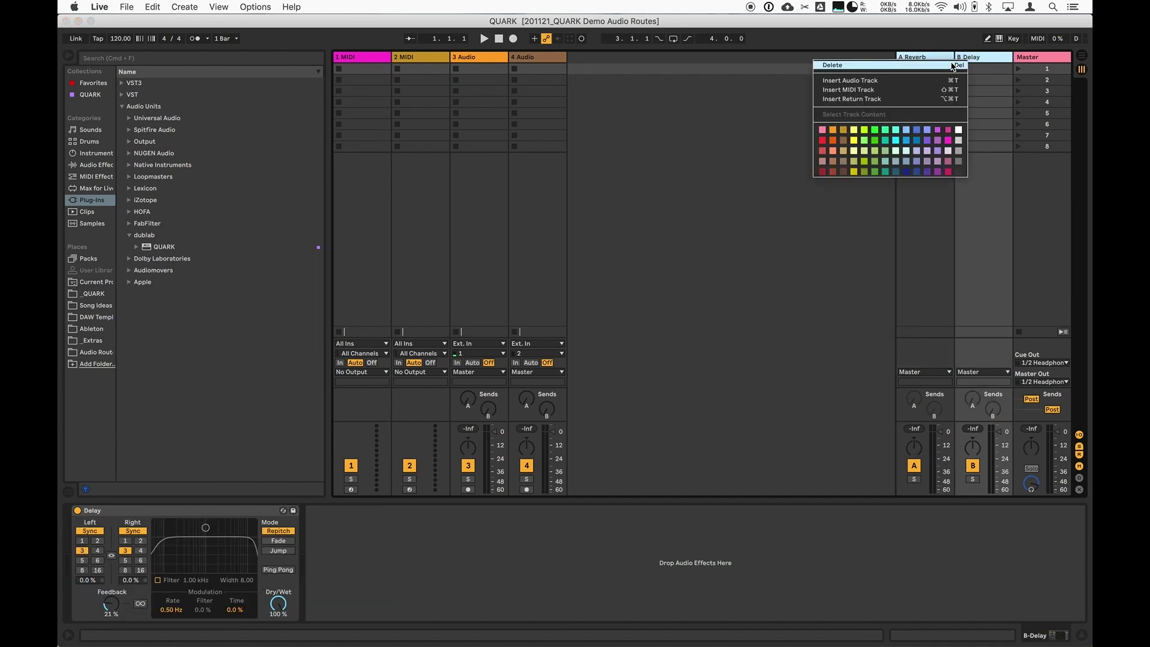
{"action": "left_click", "coordinate": [953, 65]}
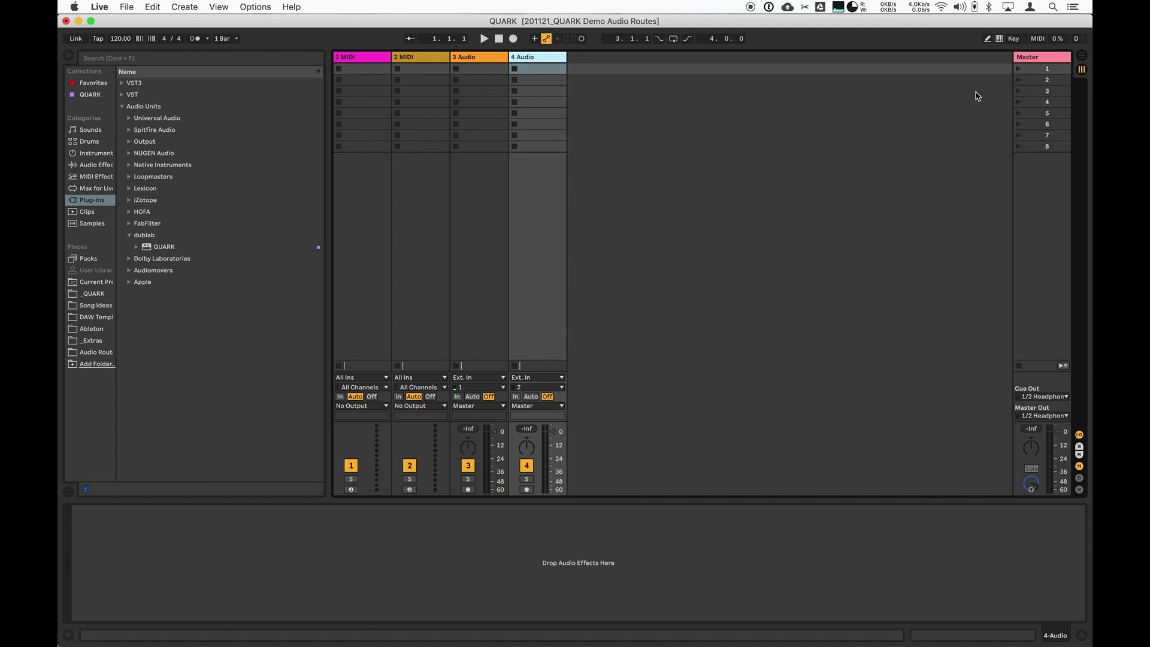
Step: Insert a new return track and rename it Headphones
{"action": "right_click", "coordinate": [977, 96]}
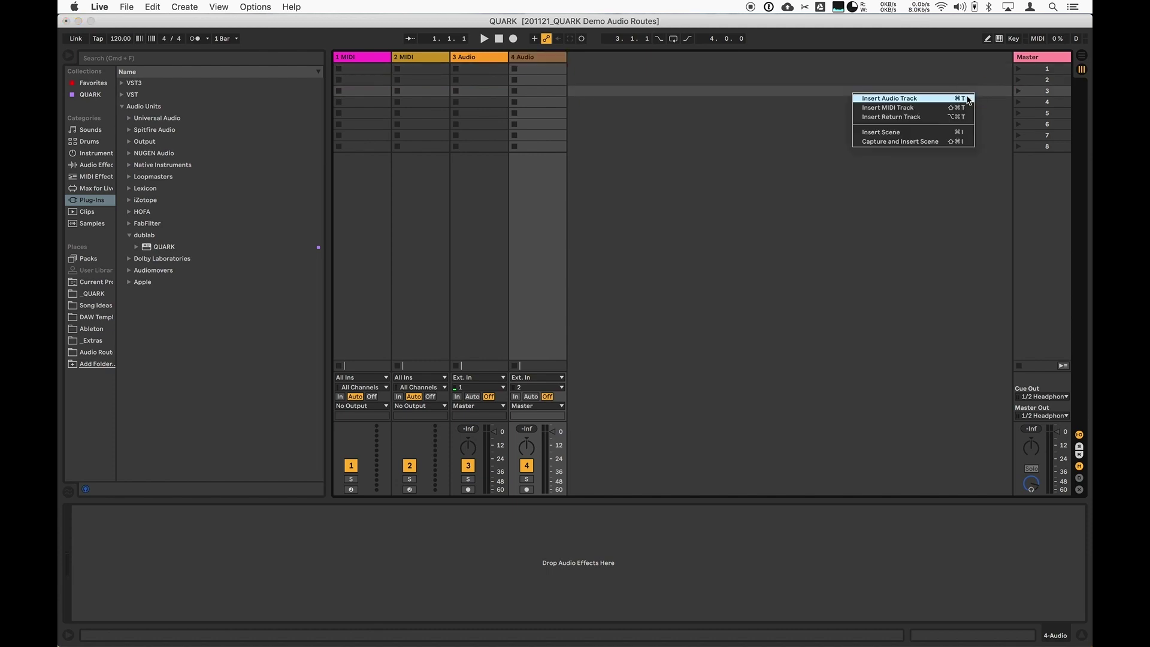
{"action": "left_click", "coordinate": [959, 116]}
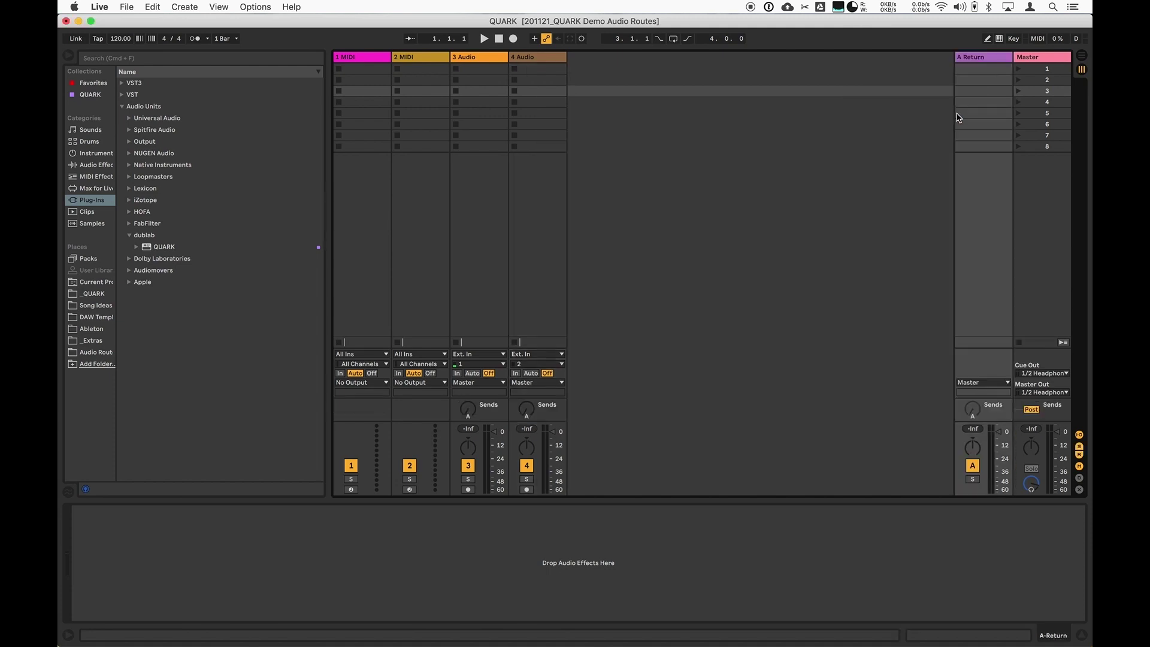
{"action": "key", "text": "super+r"}
{"action": "type", "text": "Headphone"}
{"action": "key", "text": "Return"}
Step: Route the Headphones return to Ext. Out and narrow its track column to the minimum width
{"action": "left_click", "coordinate": [985, 383]}
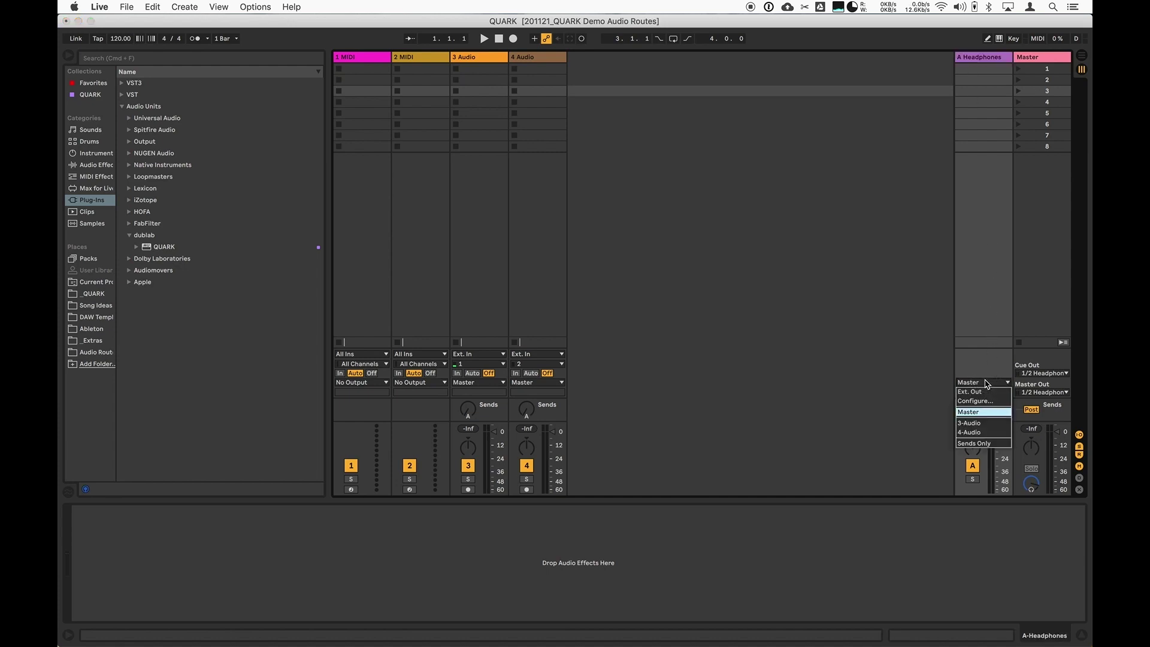
{"action": "left_click", "coordinate": [986, 392]}
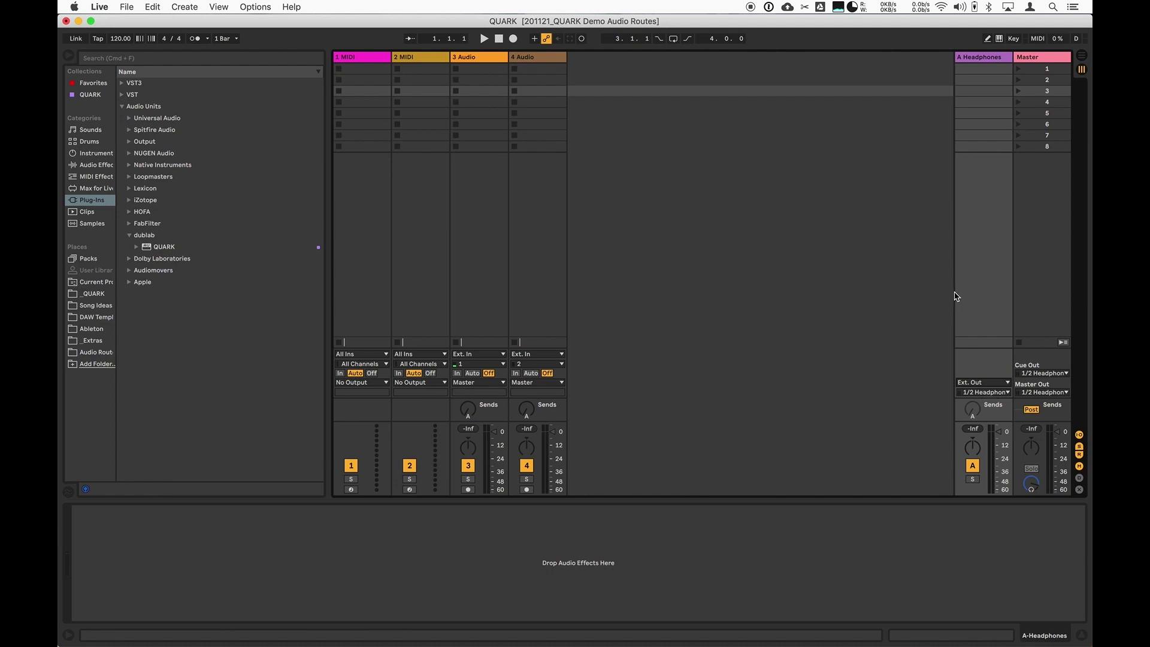
{"action": "left_click_drag", "start_coordinate": [958, 57], "coordinate": [1005, 58]}
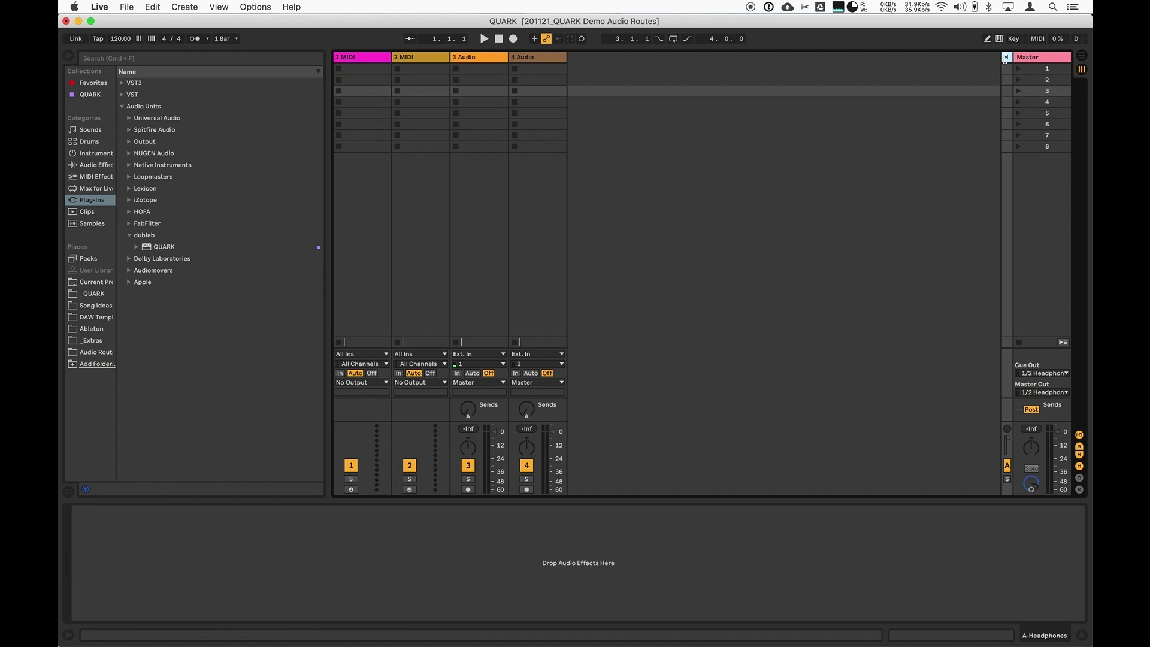
Step: Insert three new audio tracks after the 4 Audio track
{"action": "right_click", "coordinate": [598, 118]}
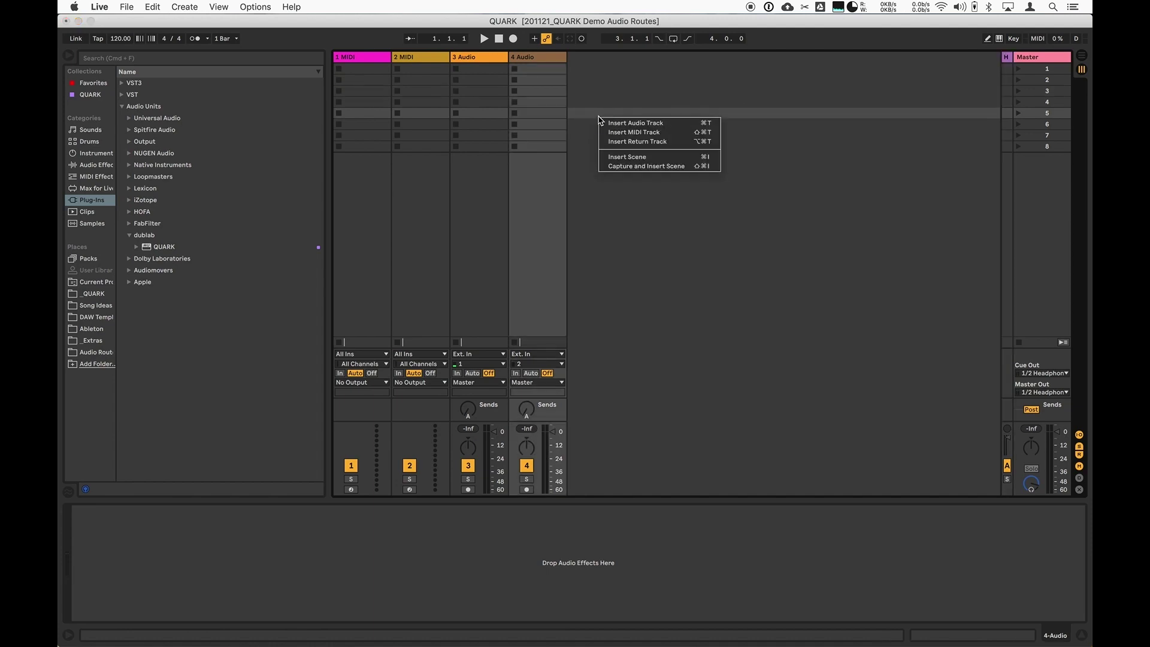
{"action": "left_click", "coordinate": [607, 123]}
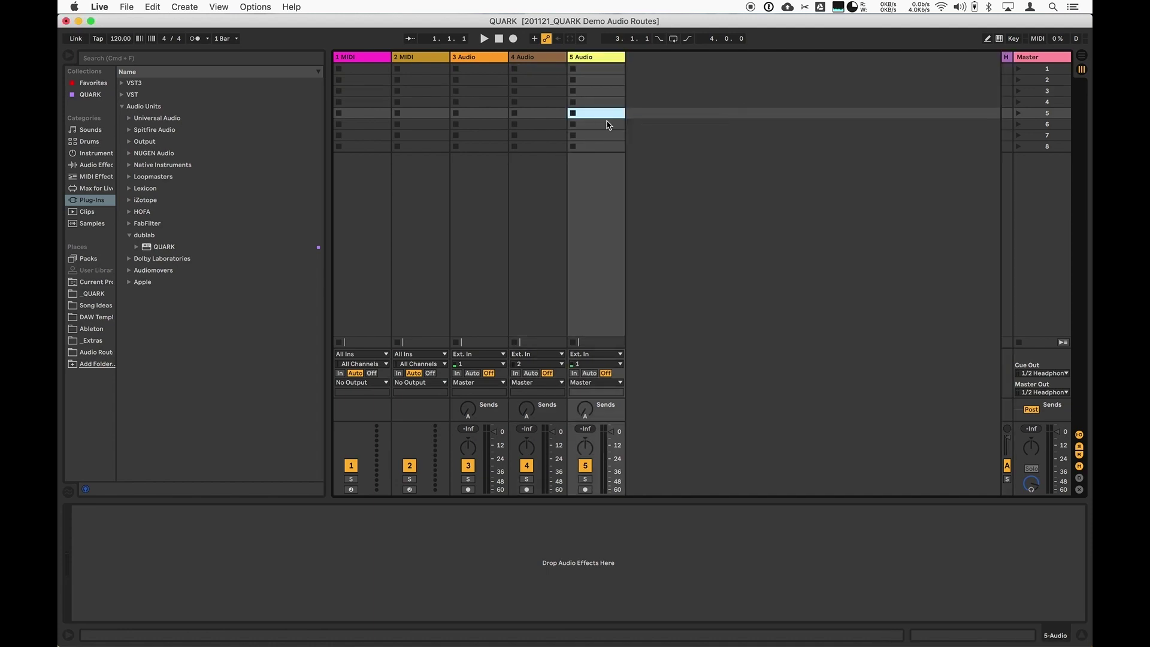
{"action": "key", "text": "super+t"}
{"action": "key", "text": "super+t"}
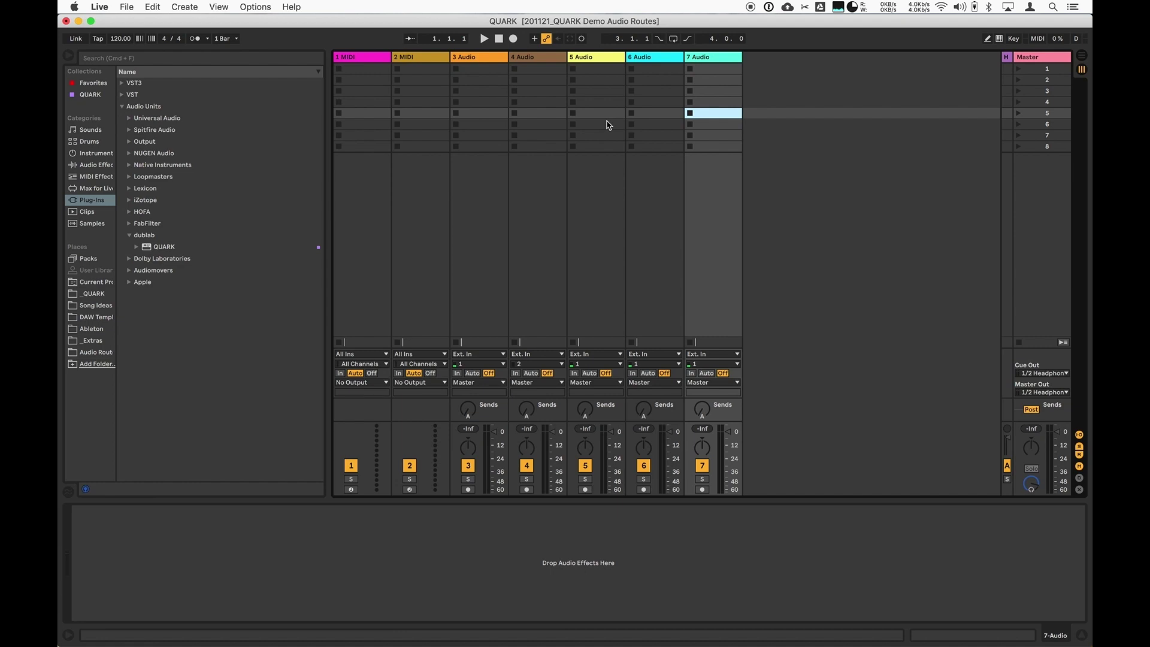
Step: Rename the 5 Audio track as QUARK
{"action": "left_click", "coordinate": [592, 57]}
{"action": "key", "text": "super+r"}
{"action": "type", "text": "QUARK"}
{"action": "key", "text": "Return"}
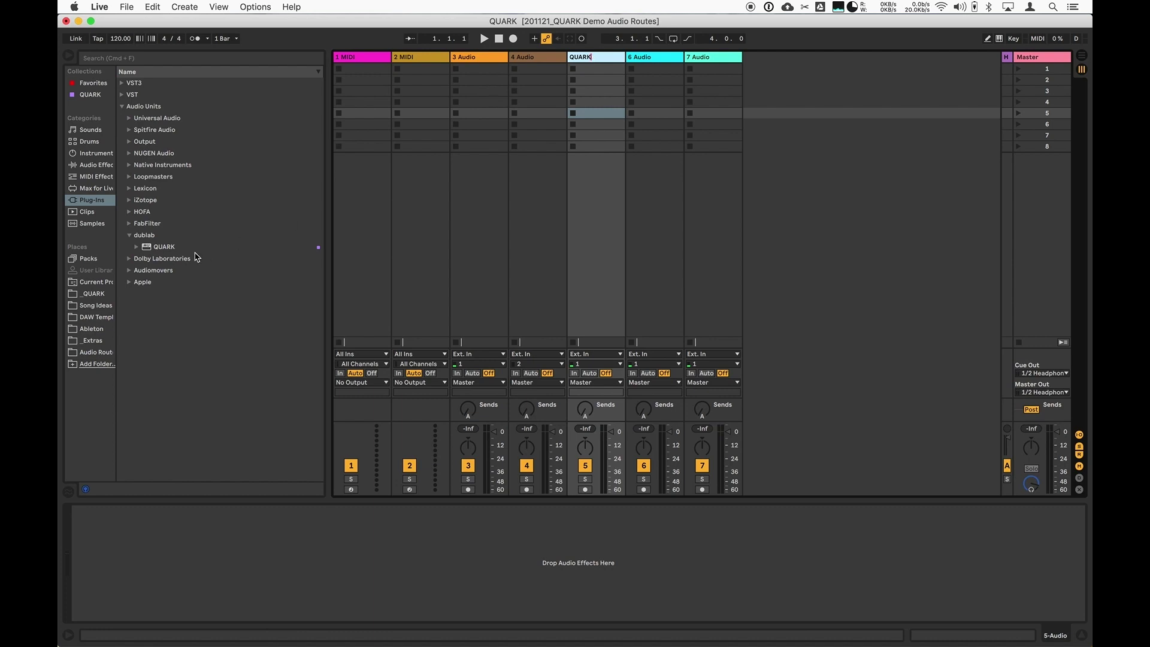
Step: Load the dublab QUARK plug-in in Direct Passthrough (4-4) mode on the QUARK track and set the track's input to No Input
{"action": "left_click", "coordinate": [165, 249]}
{"action": "left_click_drag", "start_coordinate": [161, 252], "coordinate": [590, 66]}
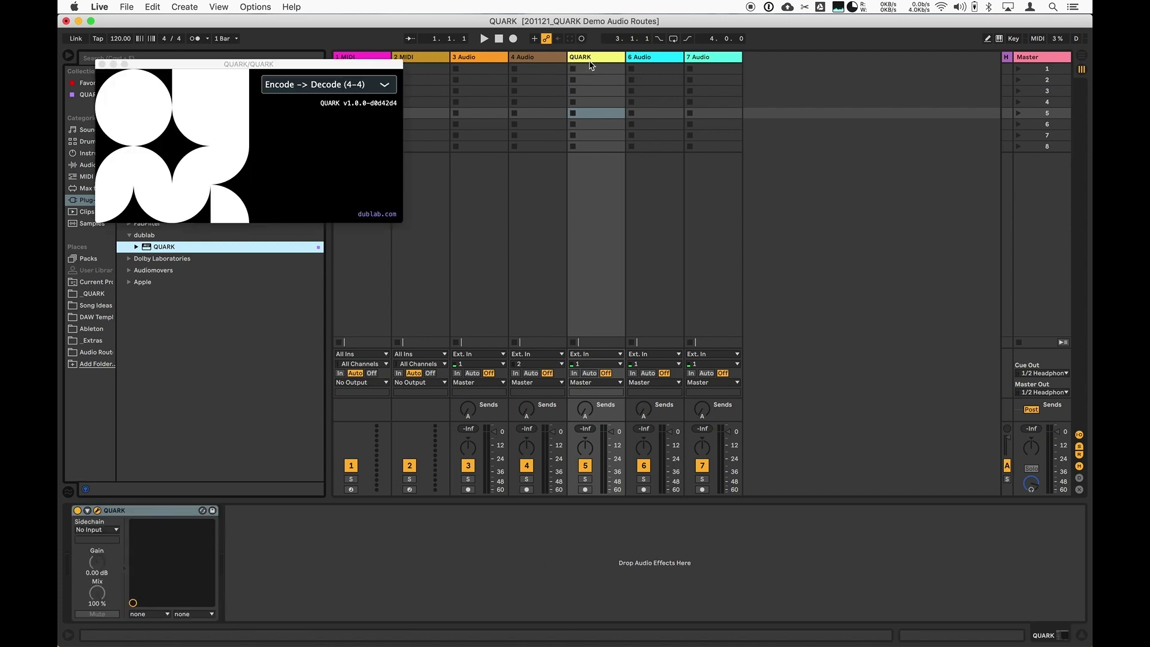
{"action": "left_click", "coordinate": [339, 88]}
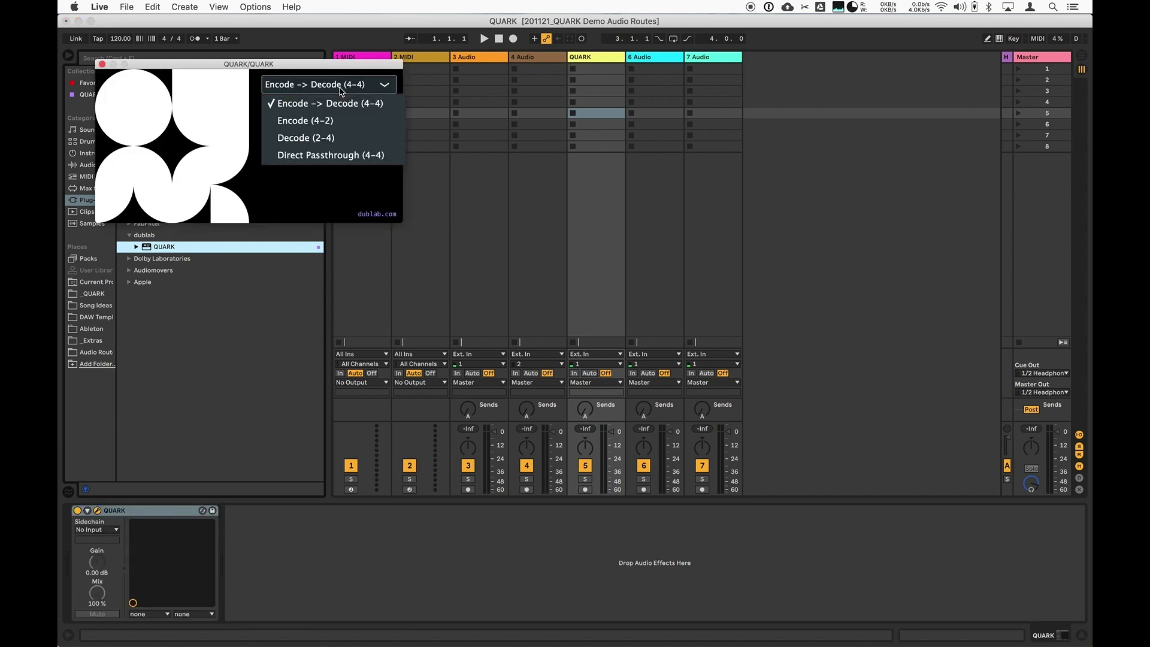
{"action": "left_click", "coordinate": [337, 156]}
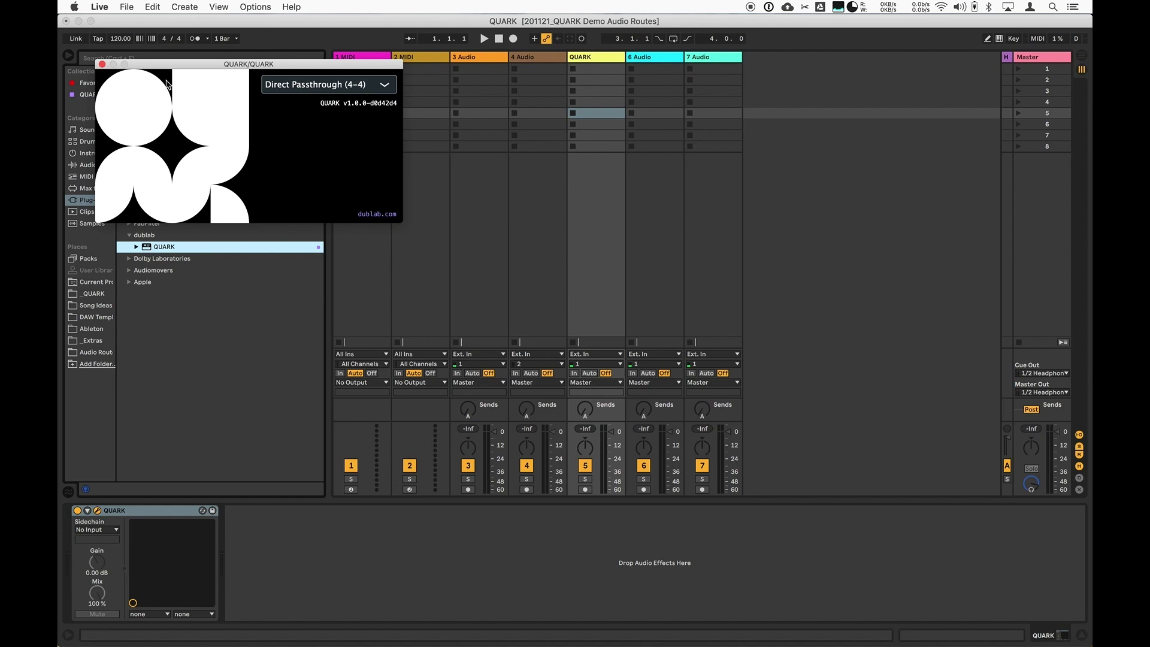
{"action": "left_click", "coordinate": [102, 64]}
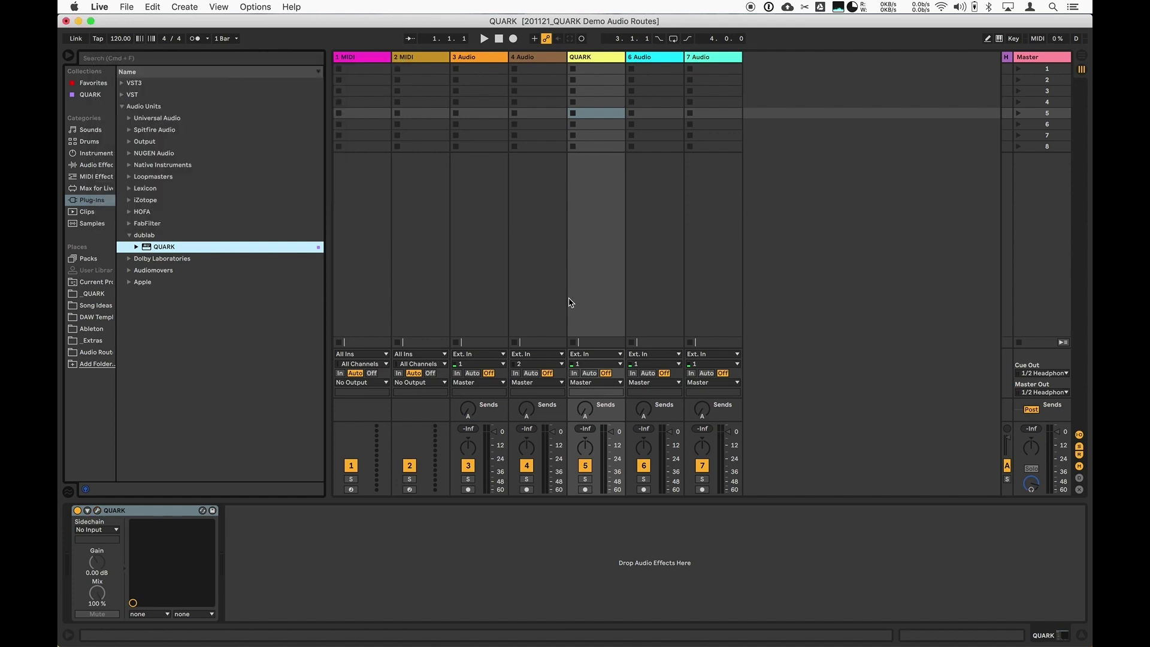
{"action": "left_click", "coordinate": [592, 357]}
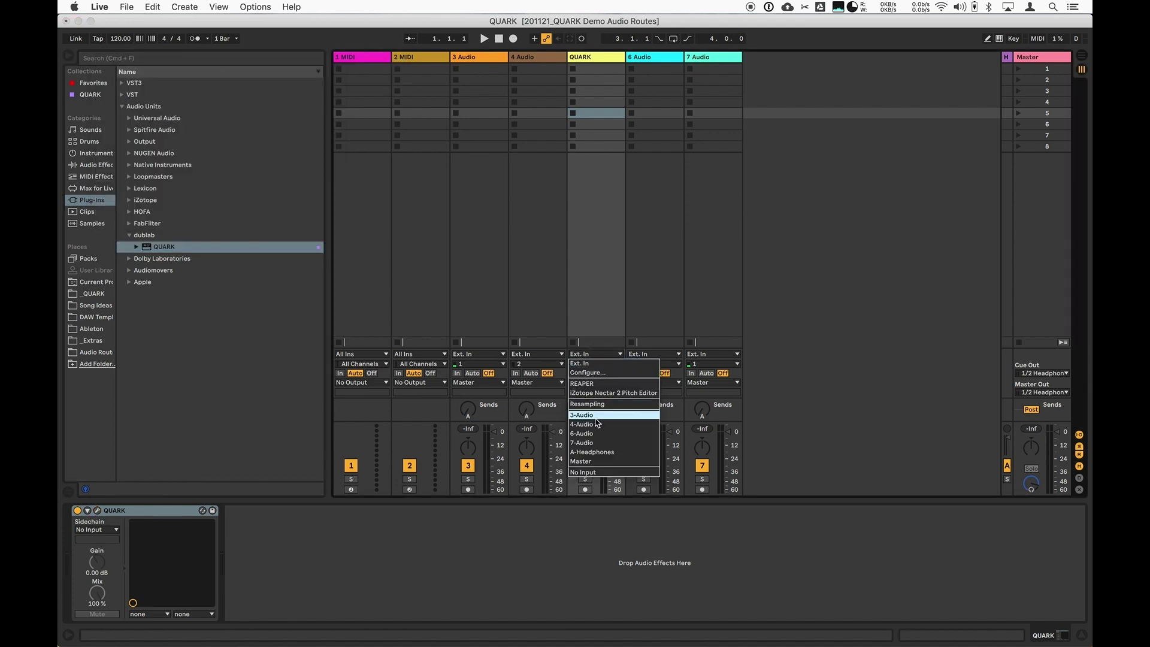
{"action": "left_click", "coordinate": [599, 474]}
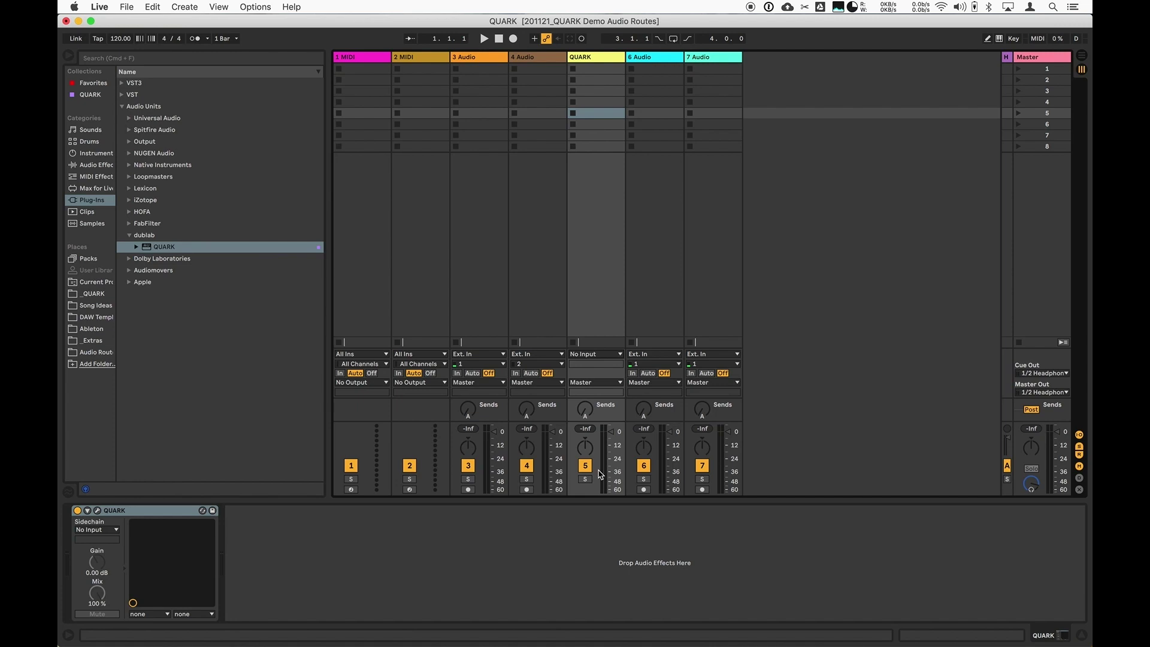
Step: Rename the 6 Audio track as Front Bus and the 7 Audio track as Rear Bus
{"action": "left_click", "coordinate": [638, 59]}
{"action": "key", "text": "super+r"}
{"action": "type", "text": "Fro"}
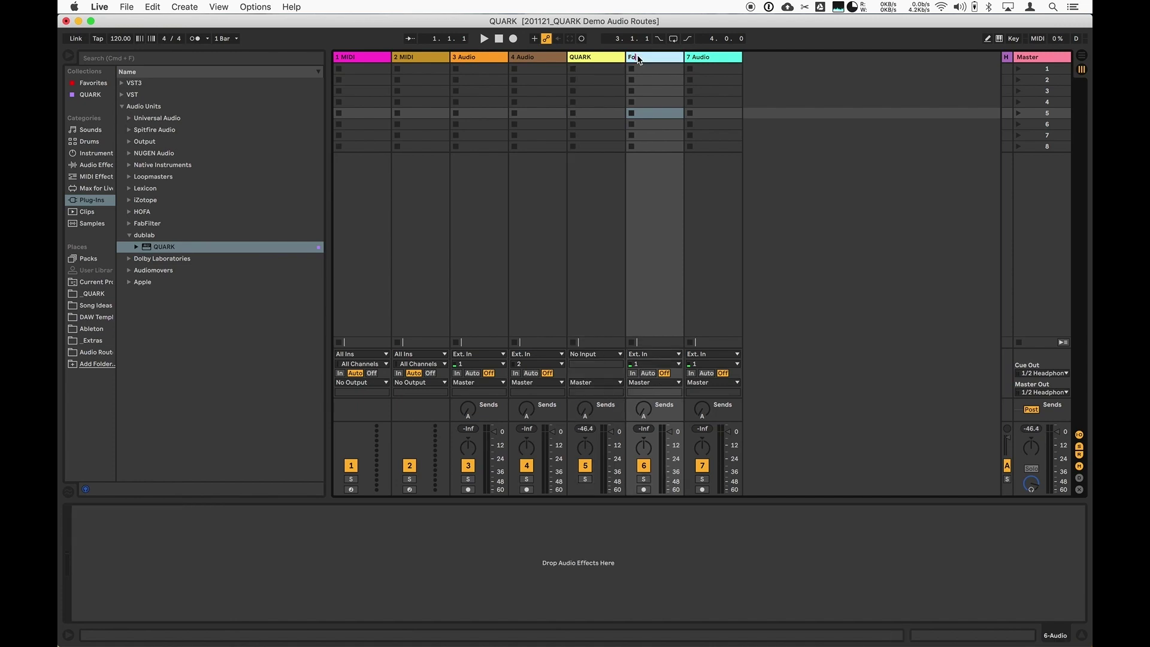
{"action": "type", "text": "nt Bus"}
{"action": "key", "text": "Tab"}
{"action": "type", "text": "Rear"}
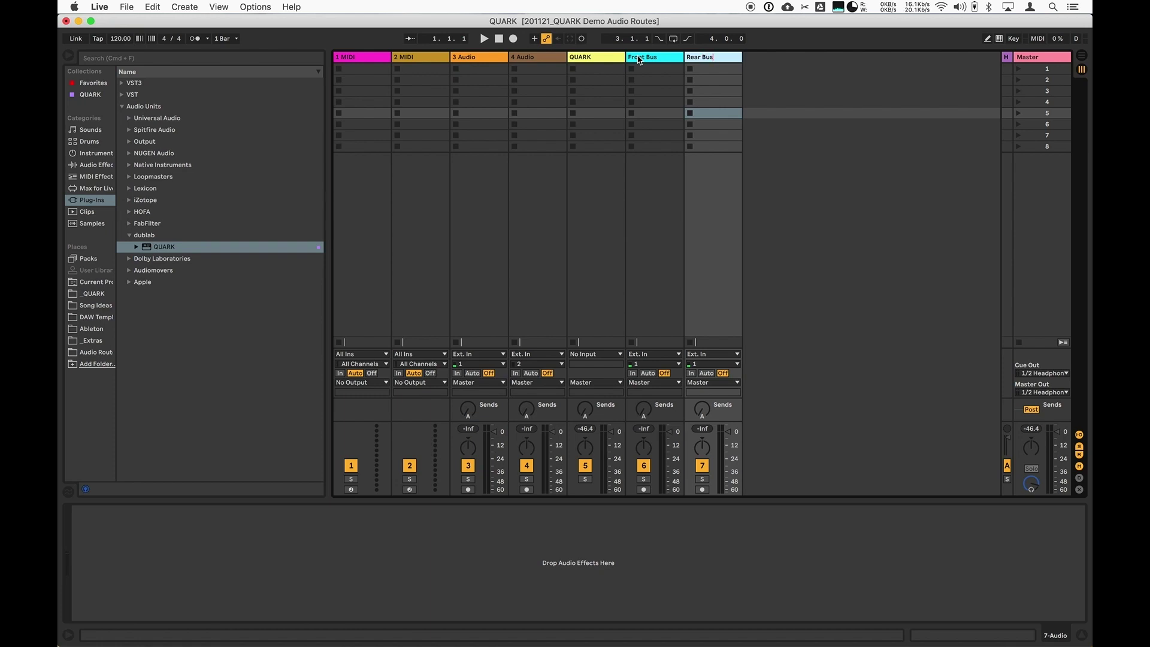
Step: Set the Front Bus input to QUARK and the Rear Bus input to QUARK on channel 3/4-QUARK
{"action": "left_click", "coordinate": [653, 354]}
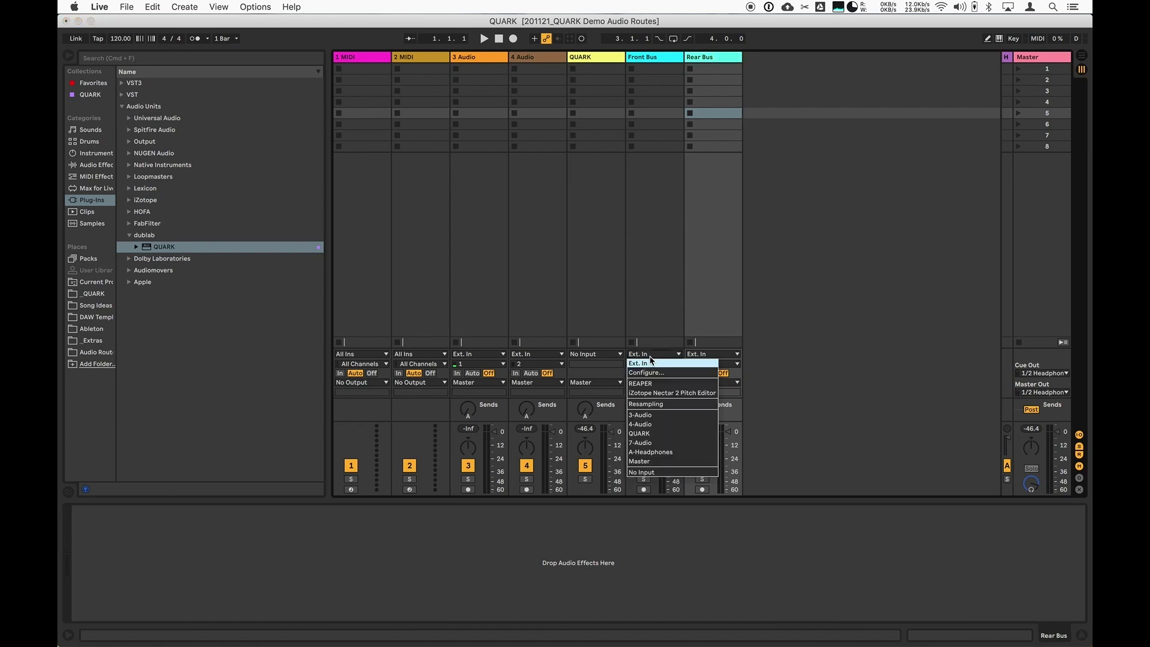
{"action": "left_click", "coordinate": [653, 434]}
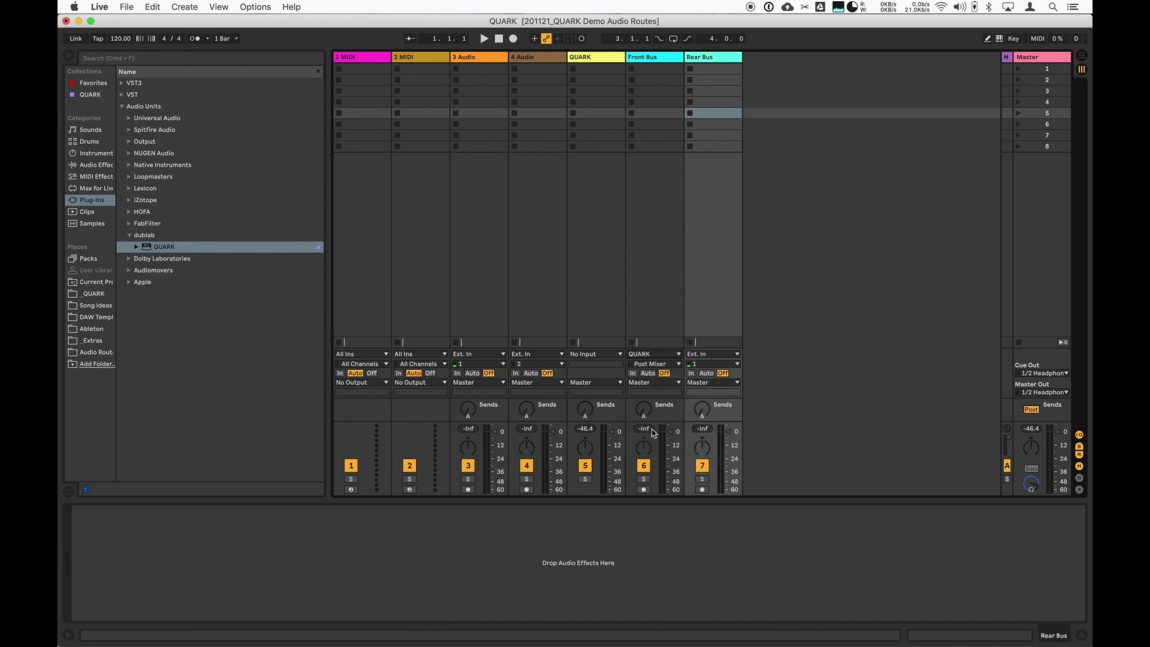
{"action": "left_click", "coordinate": [693, 355]}
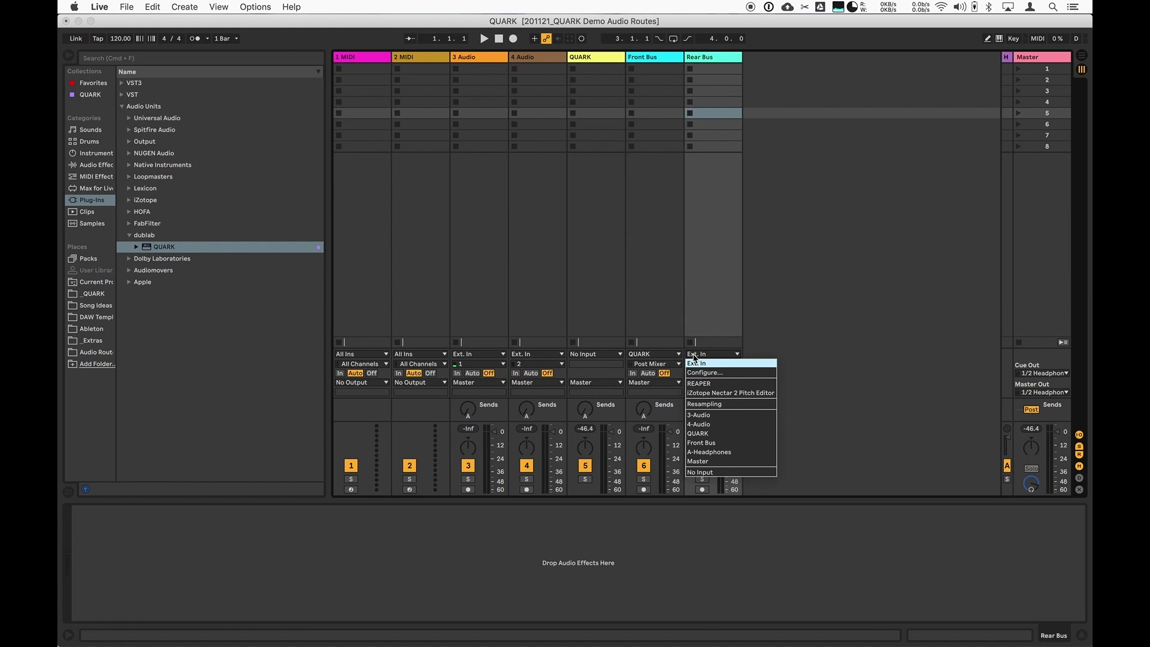
{"action": "left_click", "coordinate": [700, 433]}
{"action": "left_click", "coordinate": [695, 364]}
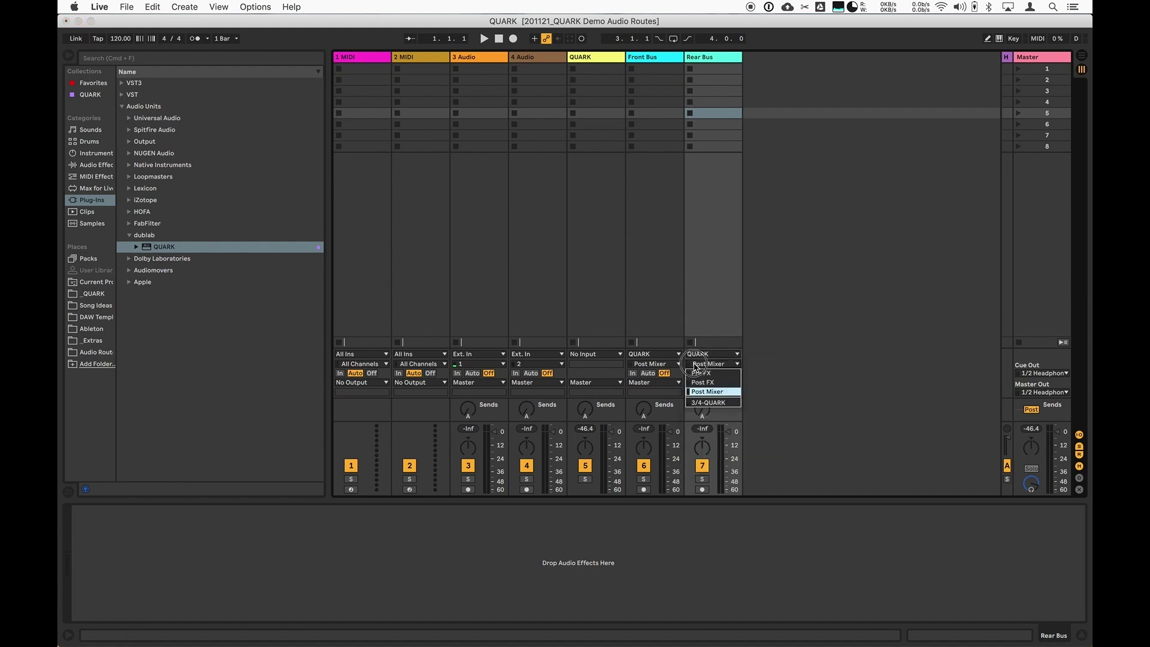
{"action": "left_click", "coordinate": [700, 402]}
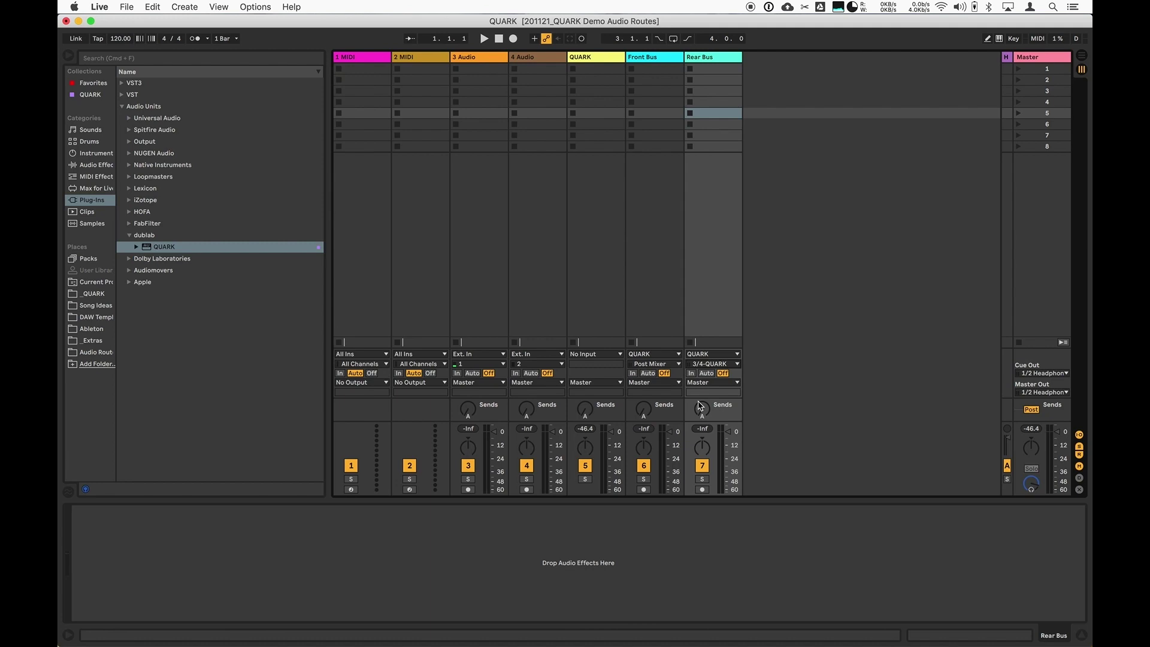
Step: Route Front Bus to Ext. Out 3/4 Front Spkrs and Rear Bus to Ext. Out 5/6 Rear Spkrs, with both tracks' monitoring set to In
{"action": "left_click", "coordinate": [660, 383]}
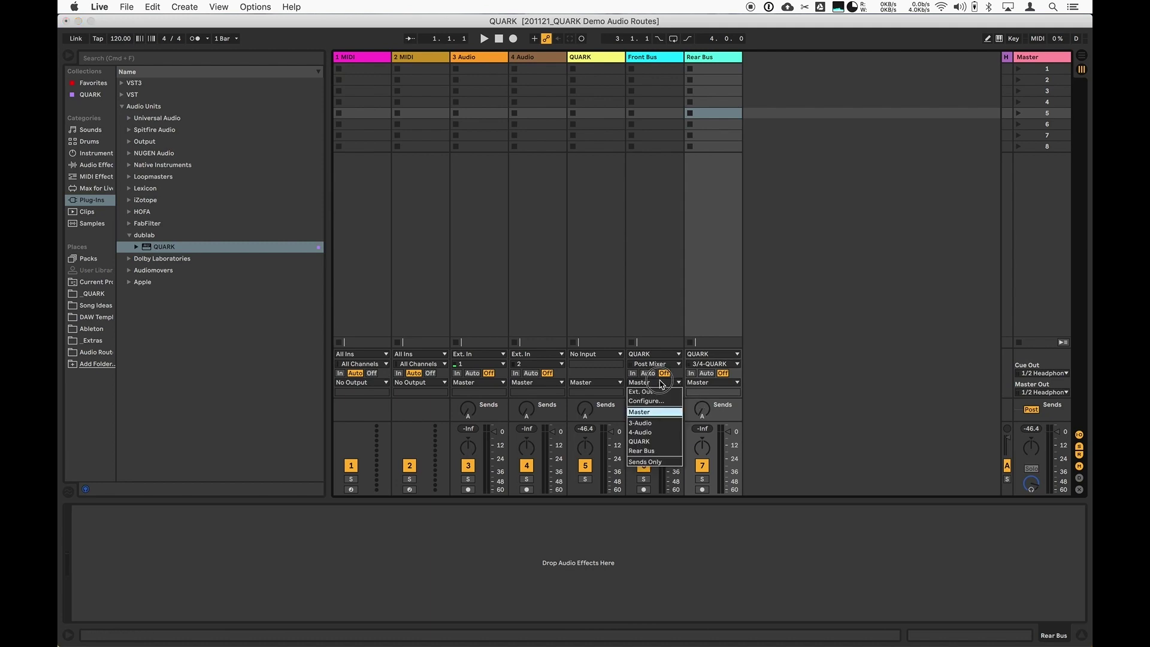
{"action": "left_click", "coordinate": [656, 391]}
{"action": "left_click", "coordinate": [657, 392]}
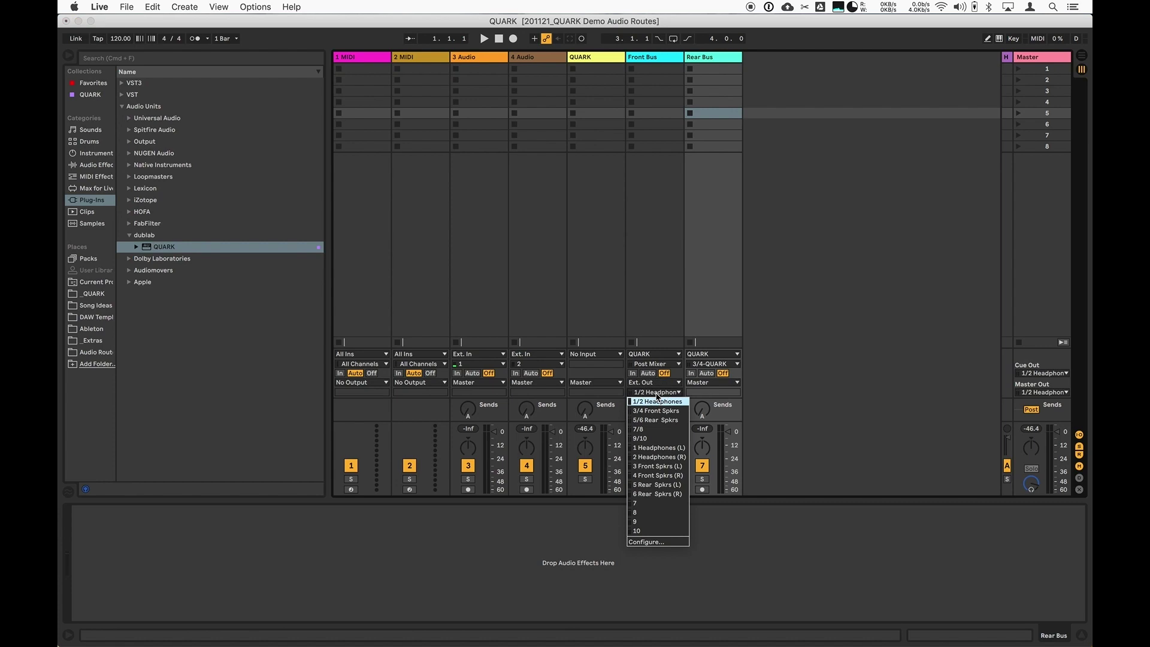
{"action": "left_click", "coordinate": [656, 411]}
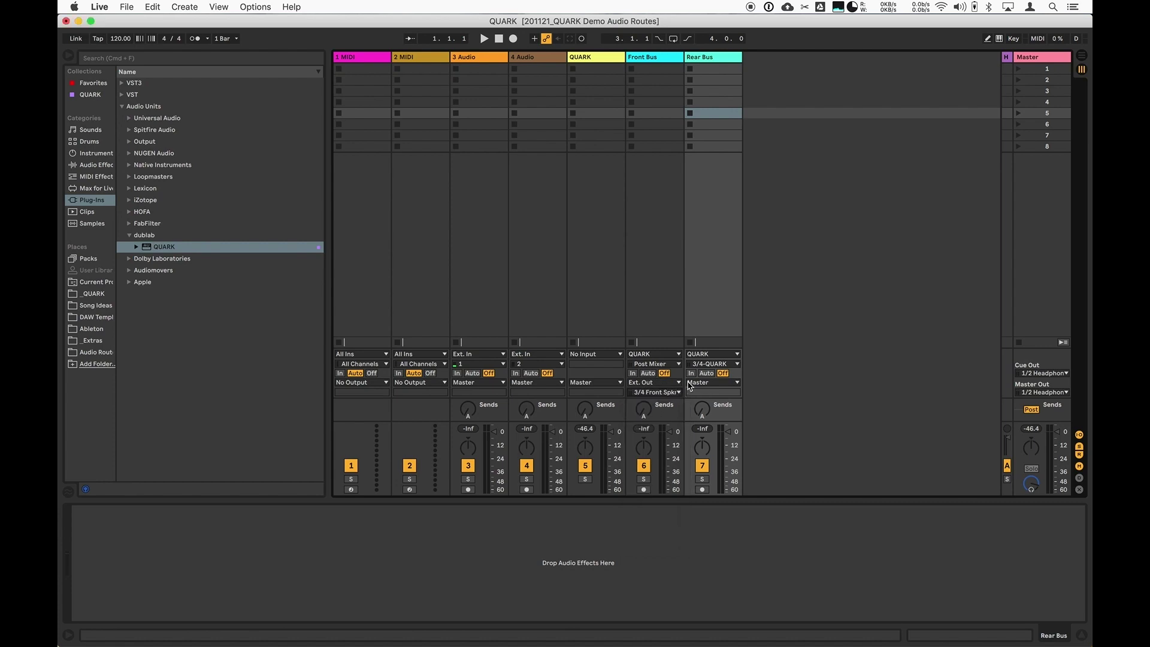
{"action": "left_click", "coordinate": [690, 386]}
{"action": "left_click", "coordinate": [698, 390]}
{"action": "left_click", "coordinate": [699, 392]}
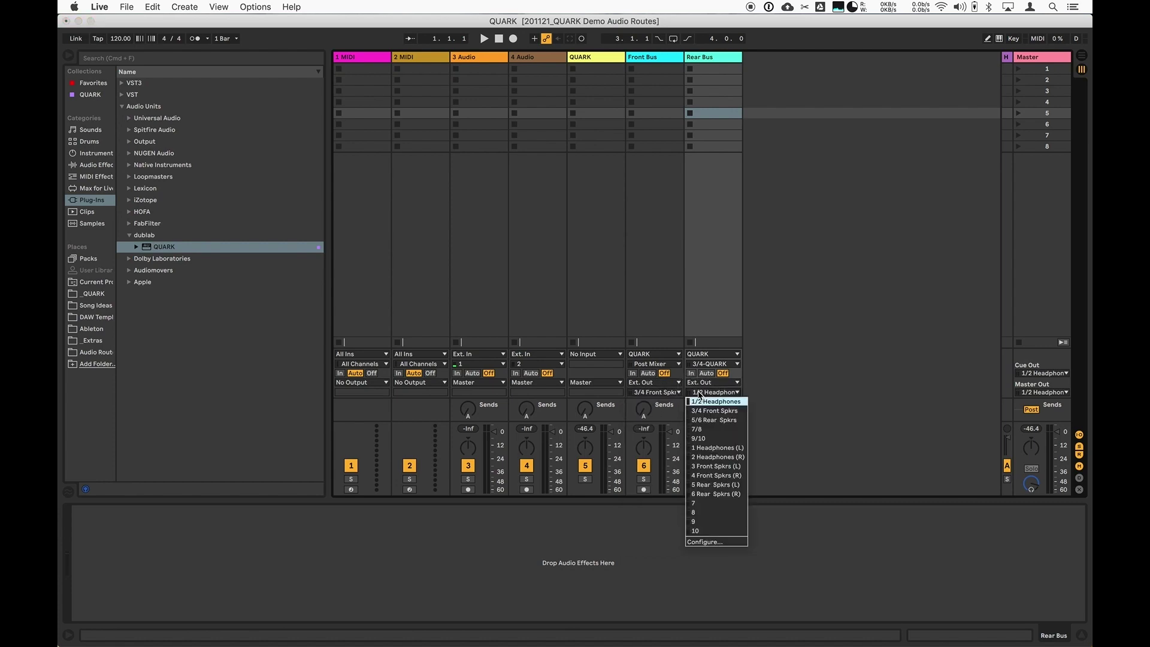
{"action": "left_click", "coordinate": [700, 420]}
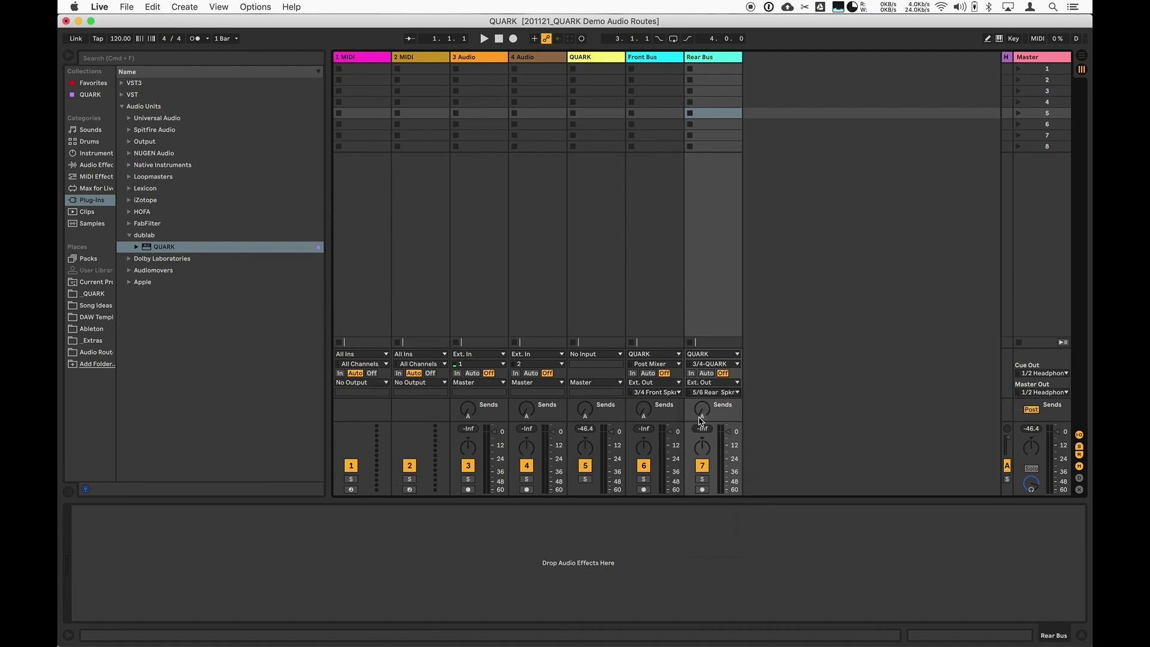
{"action": "left_click", "coordinate": [634, 374]}
{"action": "left_click", "coordinate": [692, 374]}
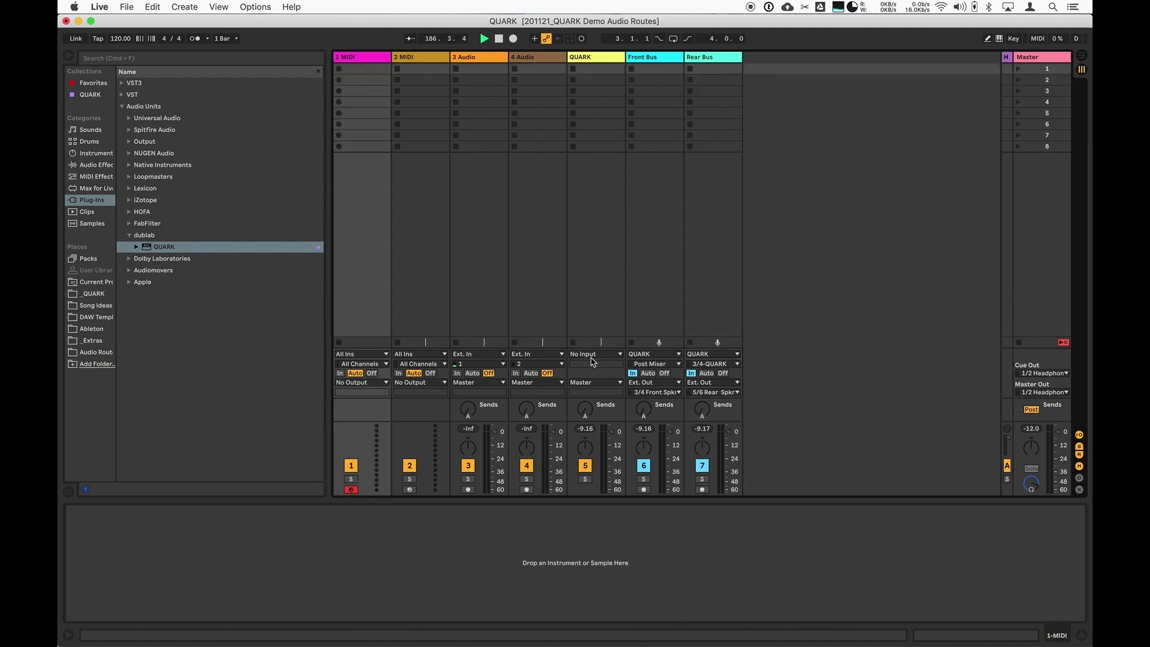
Step: Set the outputs of the QUARK, 4 Audio and 3 Audio tracks to Sends Only
{"action": "left_click", "coordinate": [594, 382]}
{"action": "left_click", "coordinate": [586, 461]}
{"action": "left_click", "coordinate": [548, 383]}
{"action": "left_click", "coordinate": [547, 460]}
{"action": "left_click", "coordinate": [486, 383]}
{"action": "left_click", "coordinate": [489, 461]}
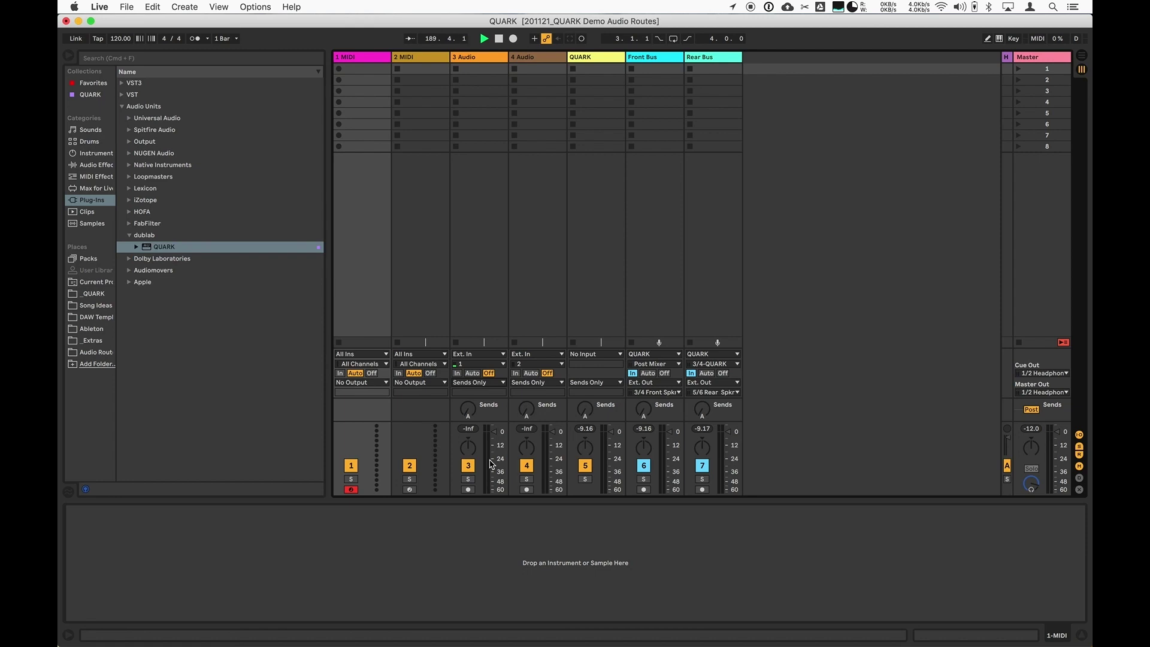
Step: Turn Send A fully up on the Front Bus and Rear Bus tracks
{"action": "left_click", "coordinate": [646, 412]}
{"action": "left_click_drag", "start_coordinate": [704, 412], "coordinate": [704, 412]}
Step: Set the Master track's Cue Out to 3/4 Front Spkrs
{"action": "left_click", "coordinate": [1040, 376]}
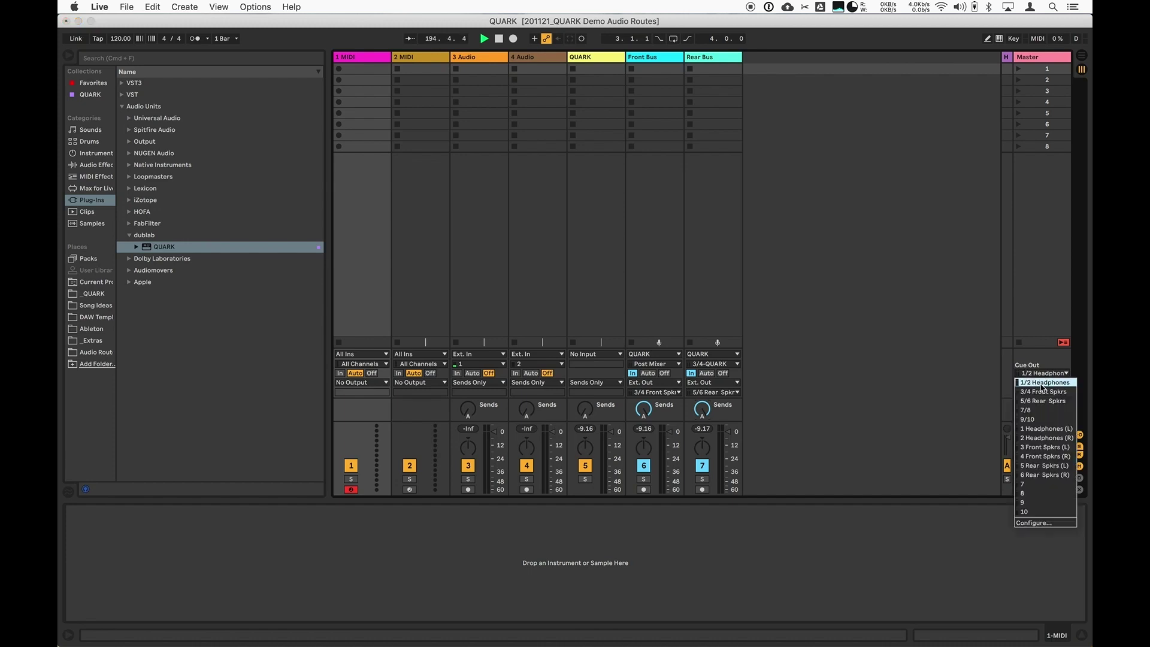
{"action": "left_click", "coordinate": [1042, 395]}
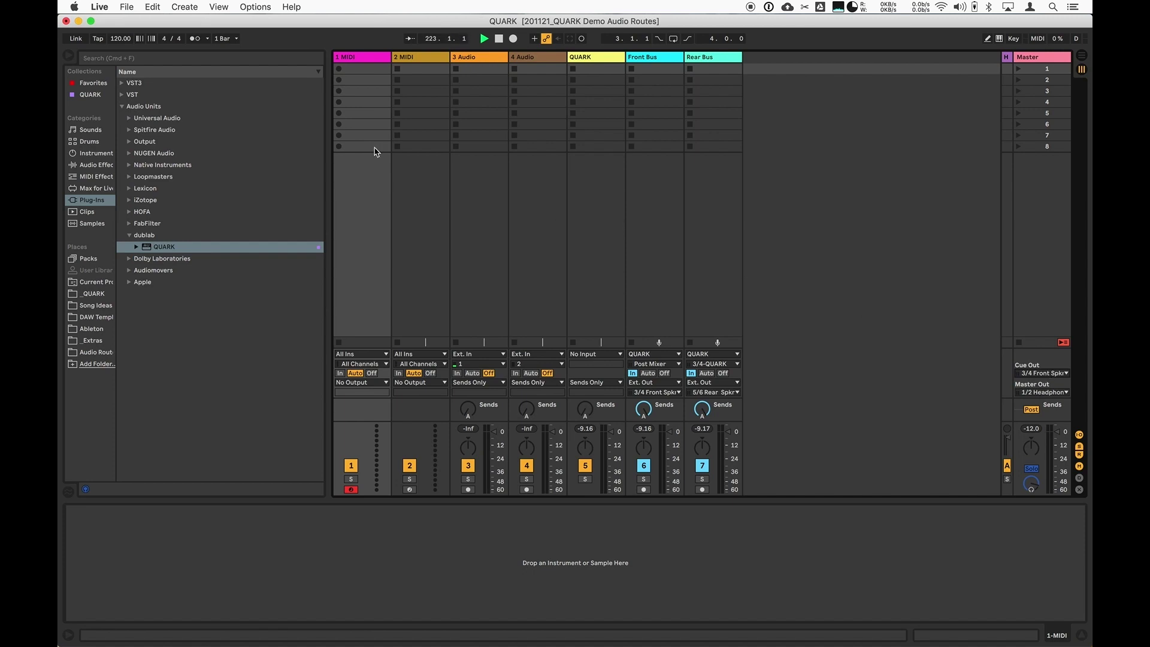
Step: Search all browser results for "operator" and add the Operator instrument and the 1-Operator 1.alc clip to the first MIDI track
{"action": "left_click", "coordinate": [152, 60]}
{"action": "type", "text": "op"}
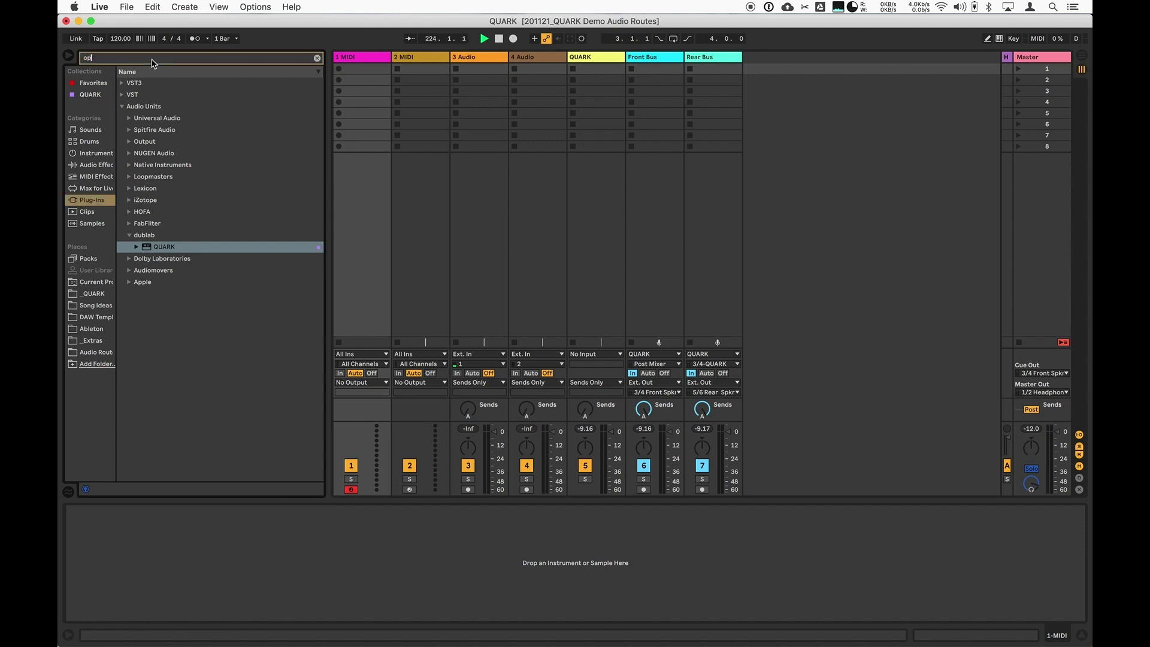
{"action": "type", "text": "erator"}
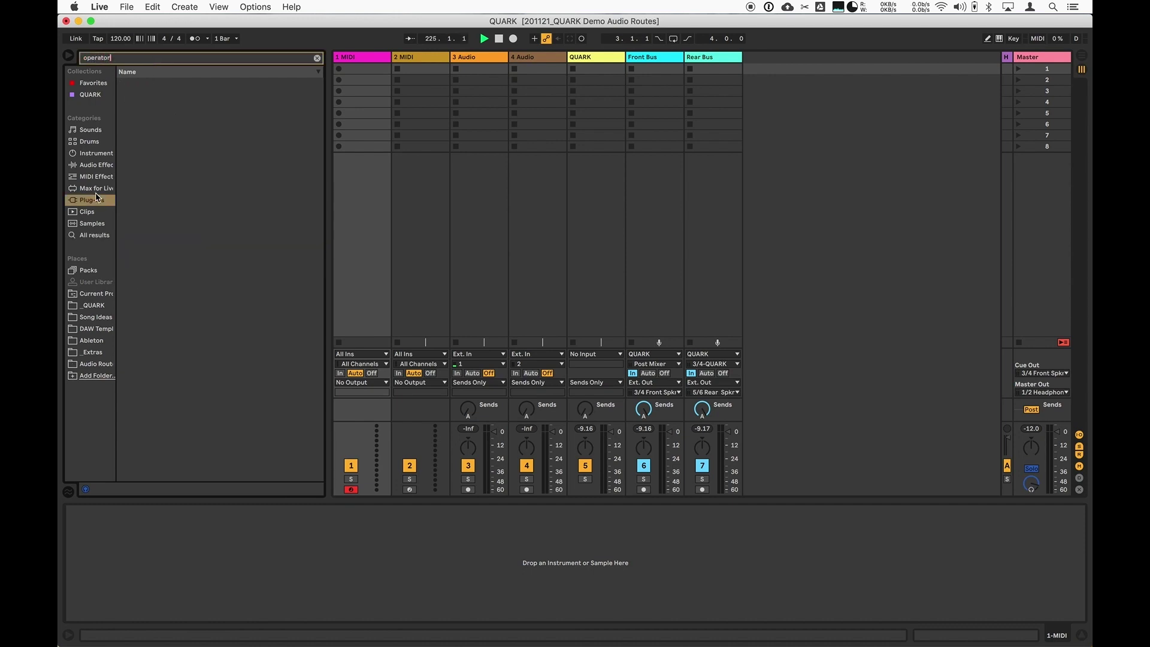
{"action": "left_click", "coordinate": [92, 235]}
{"action": "left_click", "coordinate": [153, 86]}
{"action": "left_click_drag", "start_coordinate": [153, 87], "coordinate": [354, 57]}
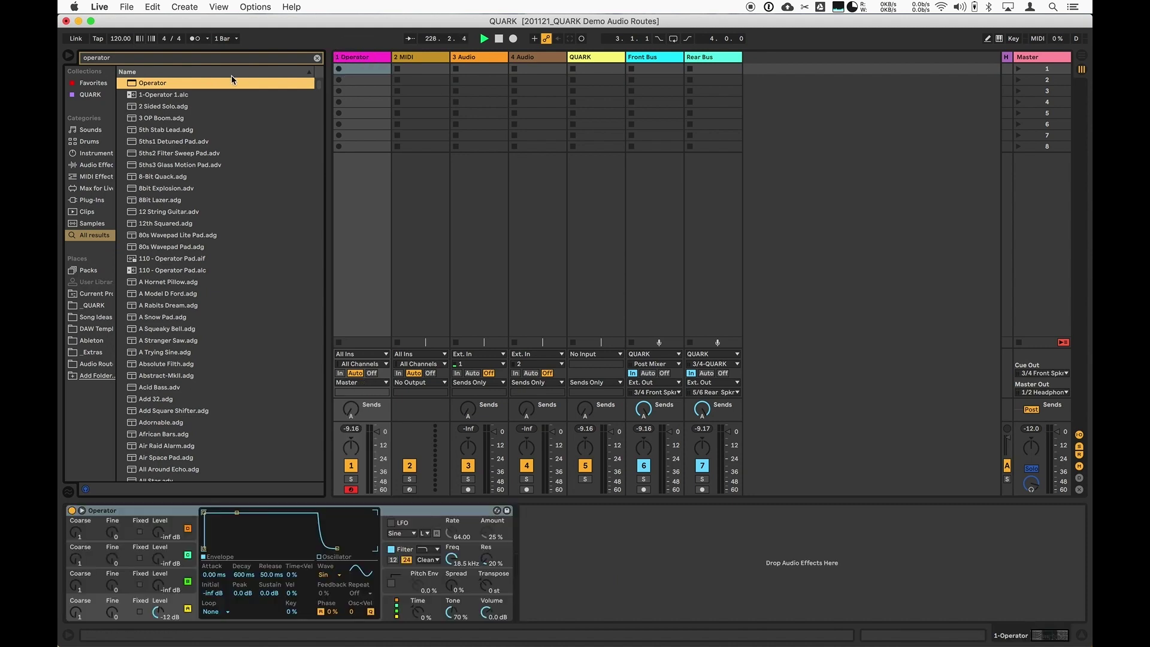
{"action": "left_click_drag", "start_coordinate": [159, 95], "coordinate": [378, 72]}
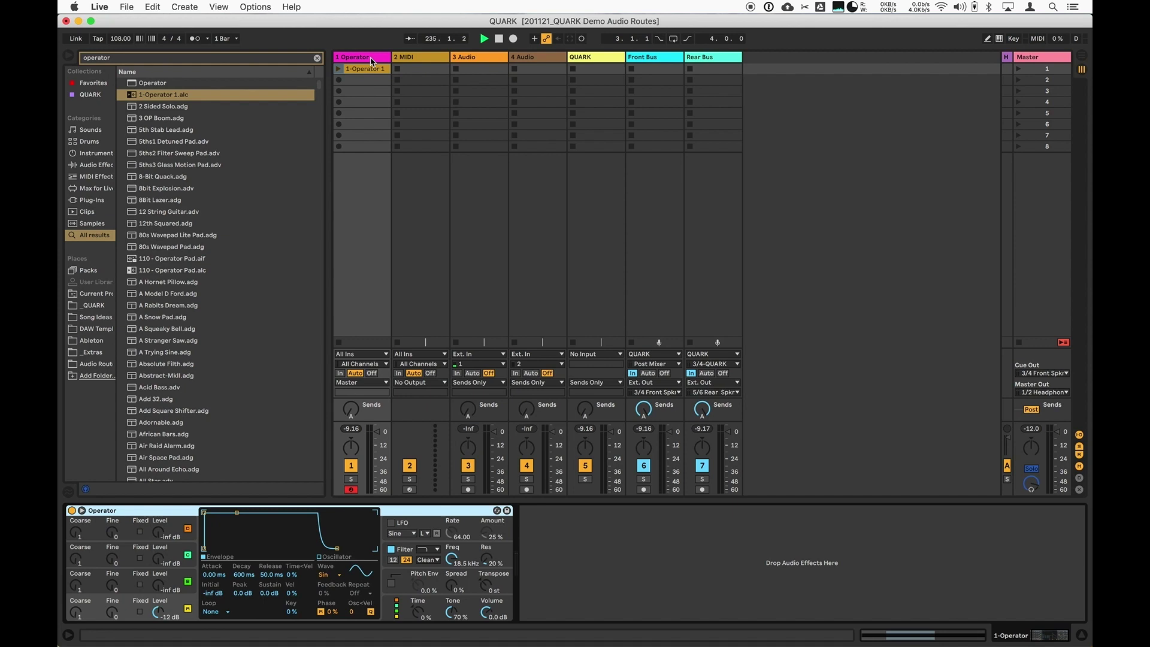
Step: Set the Operator track's output to Sends Only and launch its 1-Operator 1 clip
{"action": "left_click", "coordinate": [356, 384]}
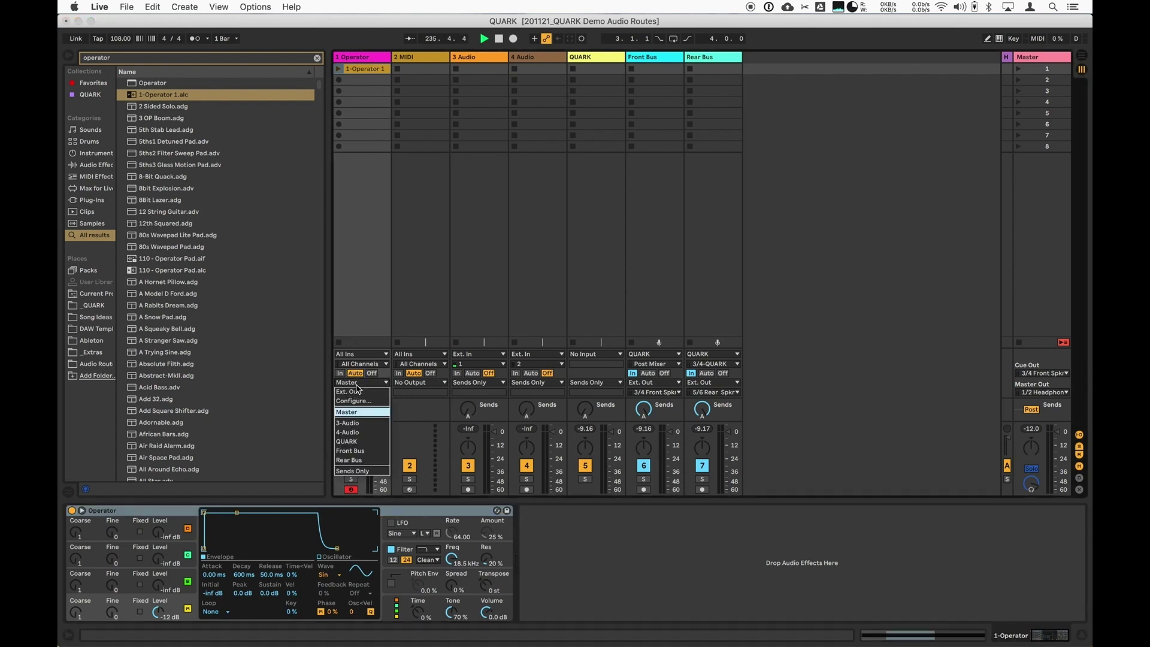
{"action": "left_click", "coordinate": [356, 472]}
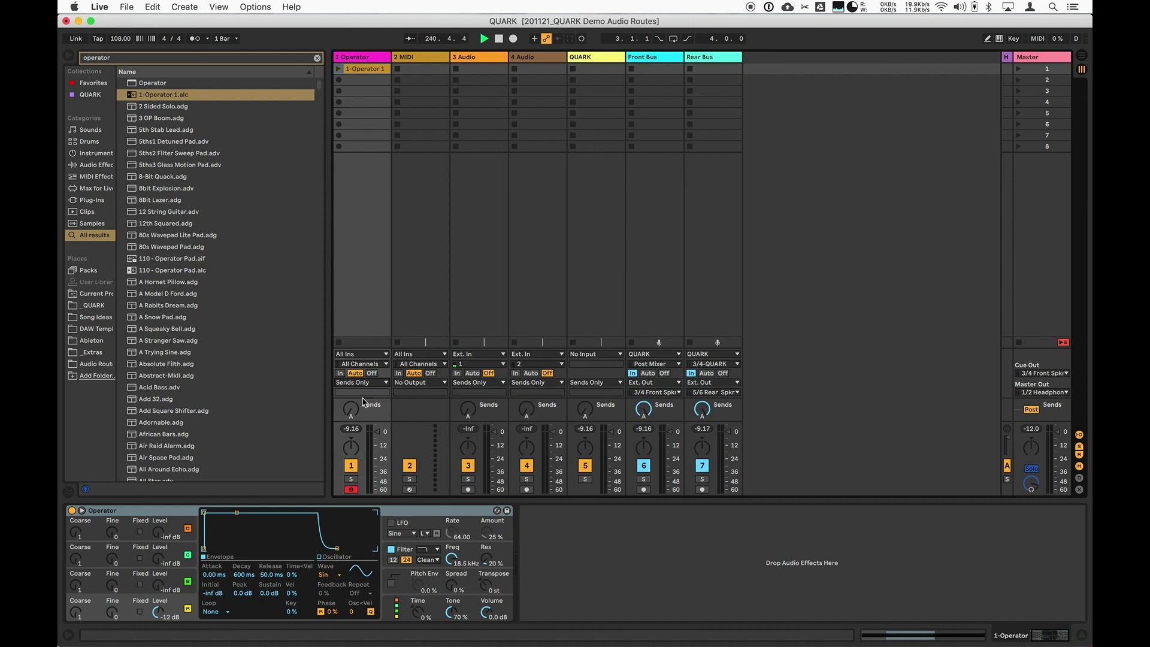
{"action": "left_click", "coordinate": [338, 69]}
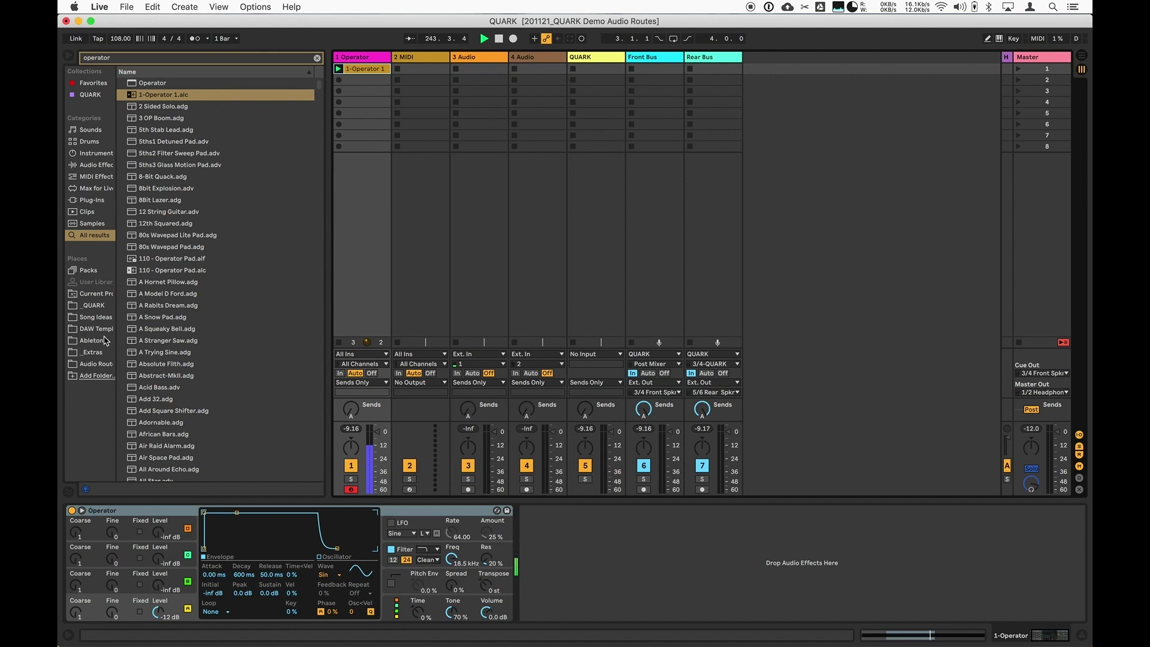
Step: Add Panner.amxd from the Audio Routes folder to the Operator track and choose the Quad speaker preset in its window
{"action": "left_click", "coordinate": [95, 363]}
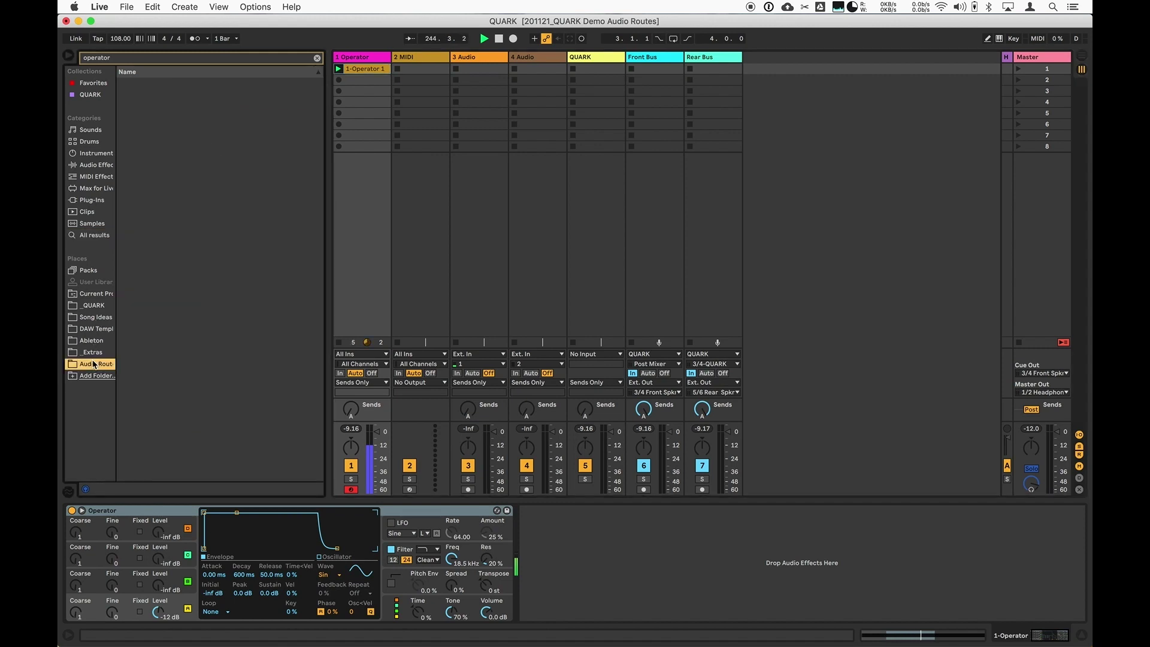
{"action": "left_click", "coordinate": [317, 60]}
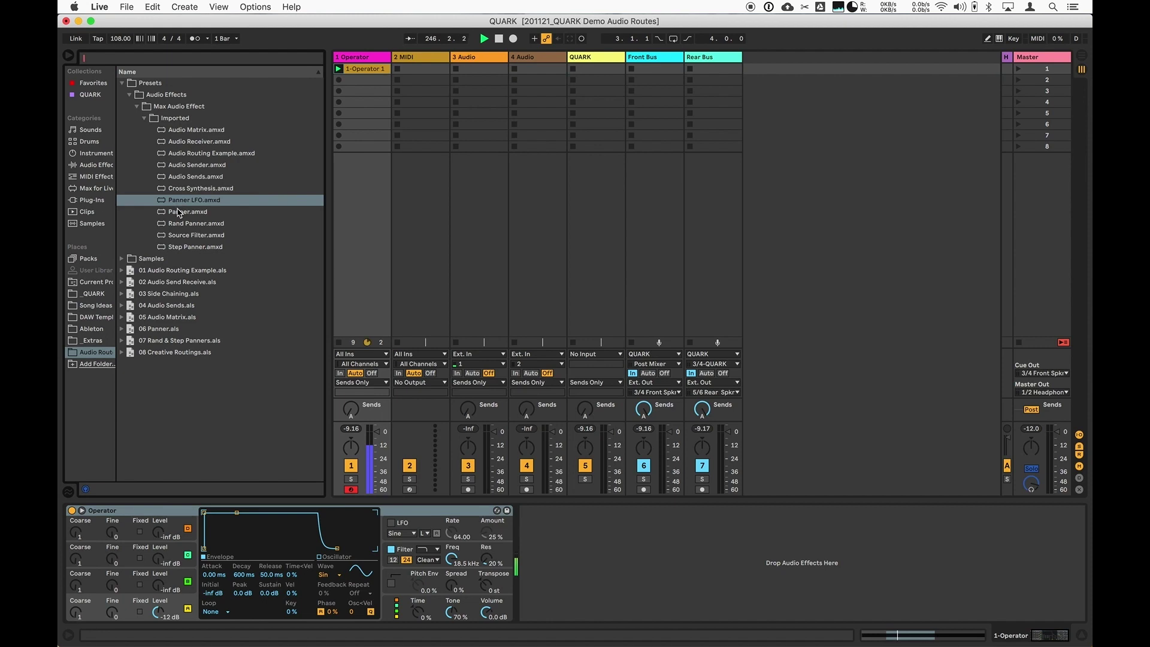
{"action": "left_click", "coordinate": [179, 211]}
{"action": "left_click_drag", "start_coordinate": [177, 215], "coordinate": [359, 60]}
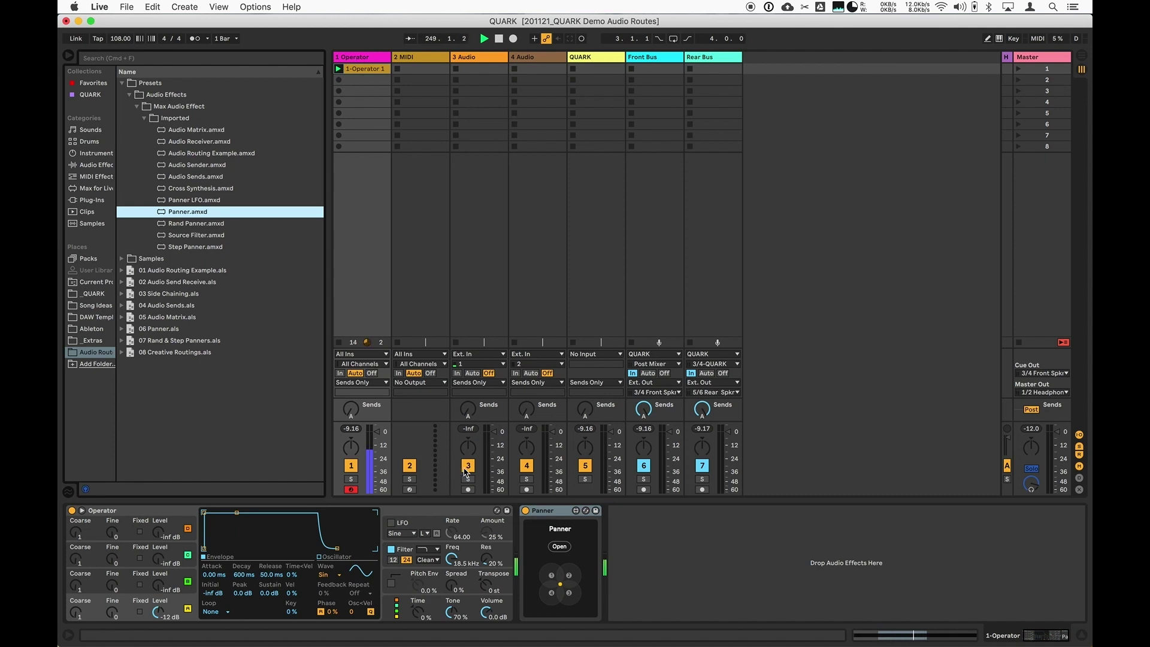
{"action": "left_click", "coordinate": [559, 546]}
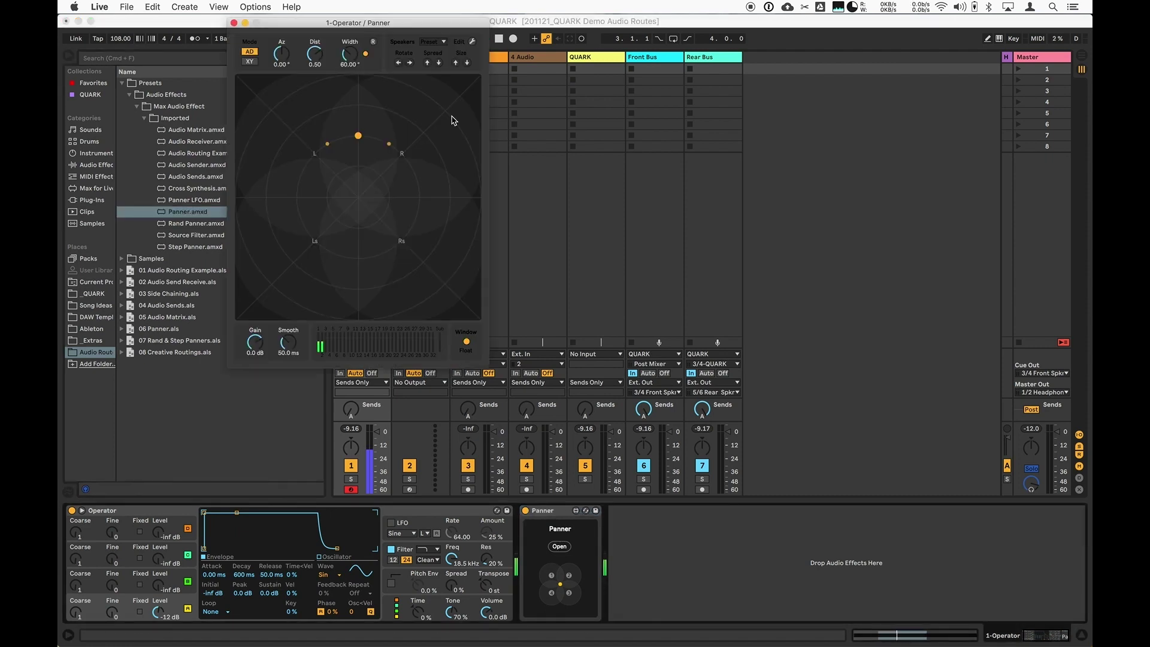
{"action": "left_click", "coordinate": [427, 42]}
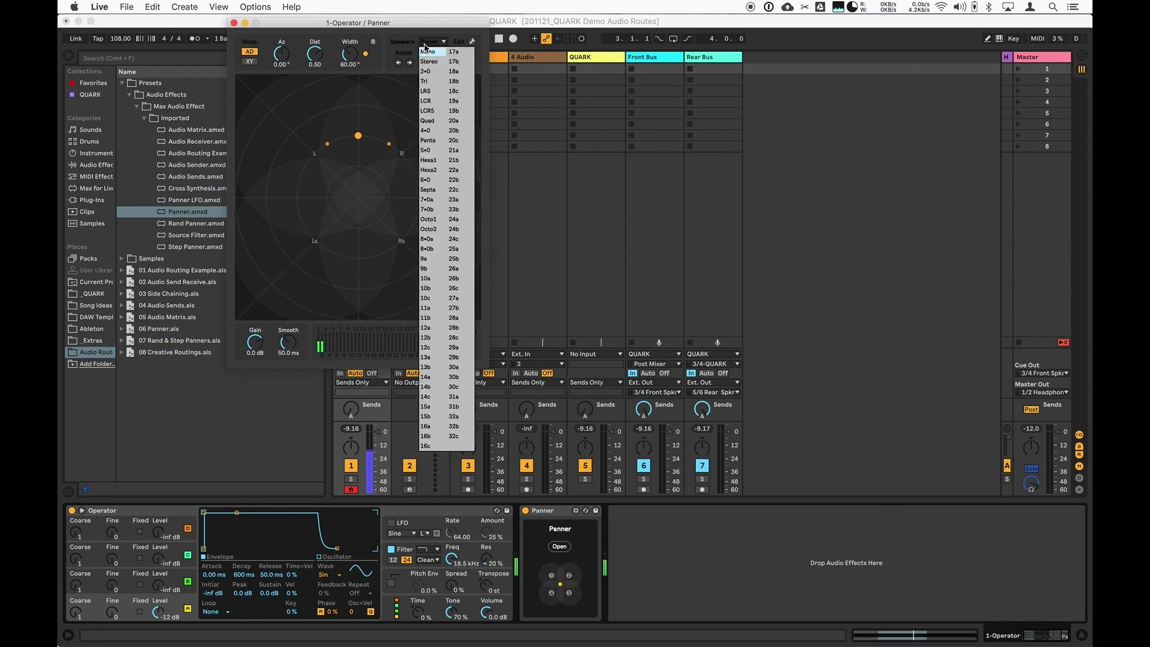
{"action": "left_click", "coordinate": [430, 120]}
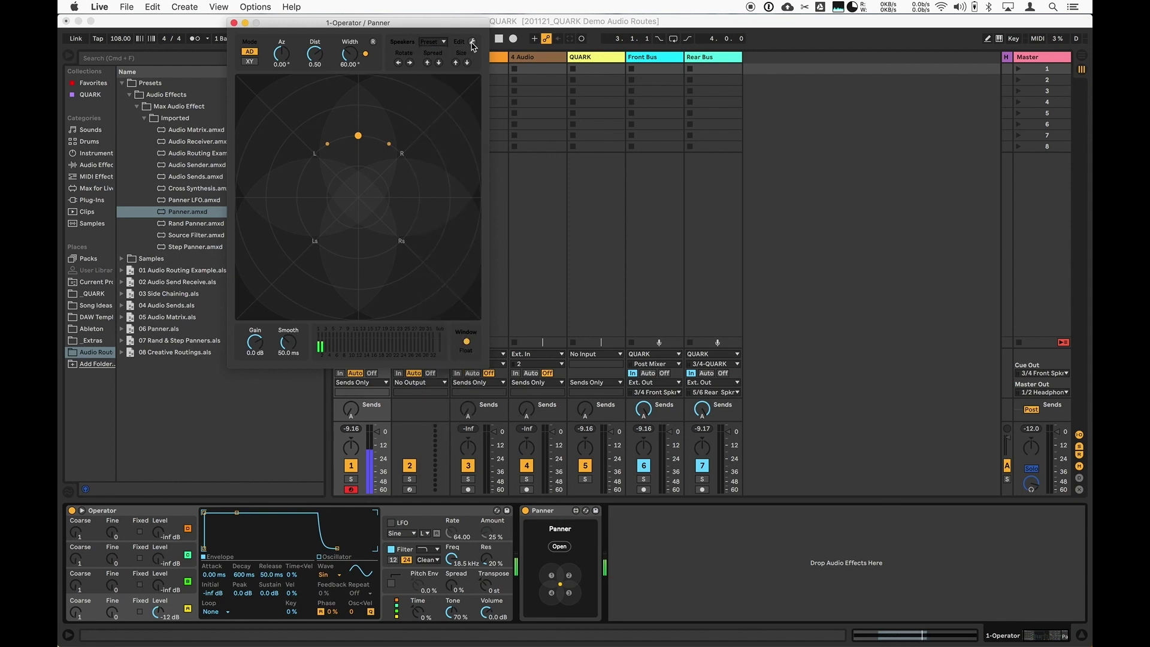
Step: Show the Panner's speaker editing options and route its output pair 1/2 to QUARK
{"action": "left_click", "coordinate": [473, 42]}
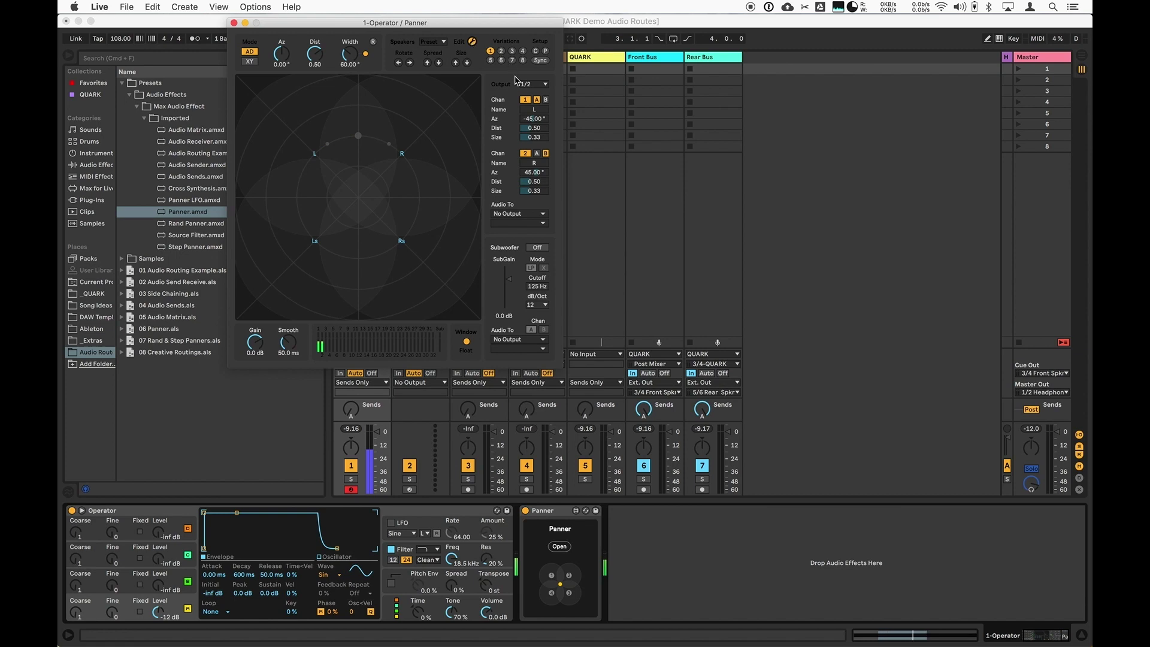
{"action": "left_click", "coordinate": [523, 213]}
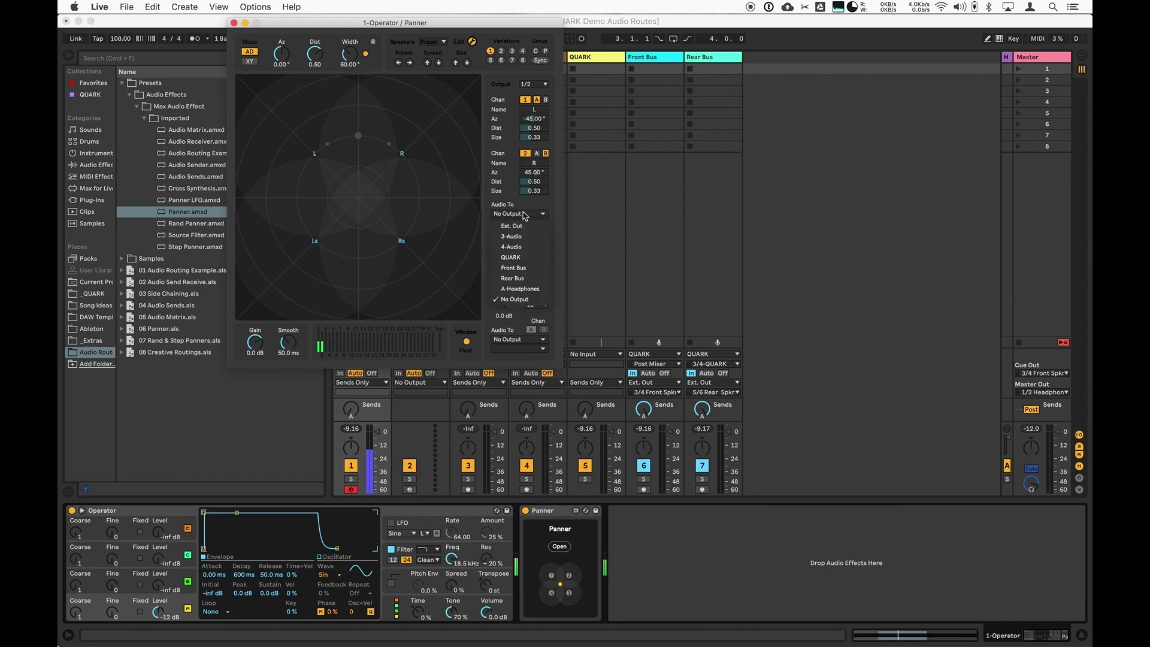
{"action": "left_click", "coordinate": [518, 257]}
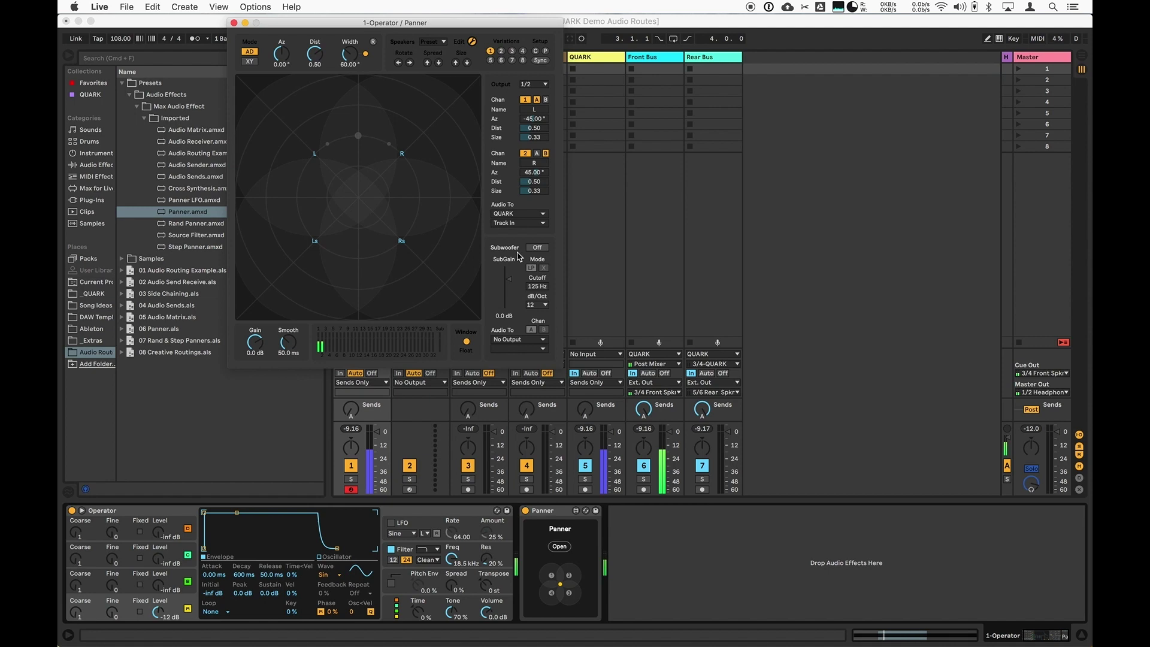
Step: Route the Panner's output pair 3/4 to QUARK on channel 3/4-QUARK and close the speaker editing options
{"action": "left_click", "coordinate": [527, 85]}
{"action": "left_click", "coordinate": [530, 213]}
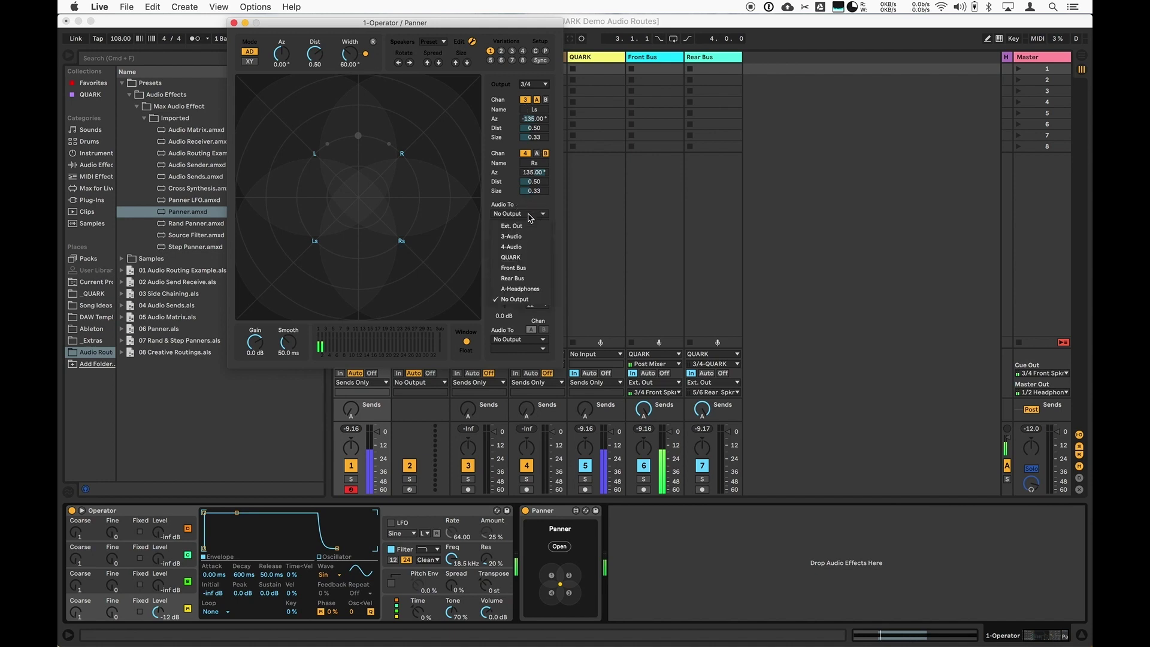
{"action": "left_click", "coordinate": [523, 257]}
{"action": "left_click", "coordinate": [520, 225]}
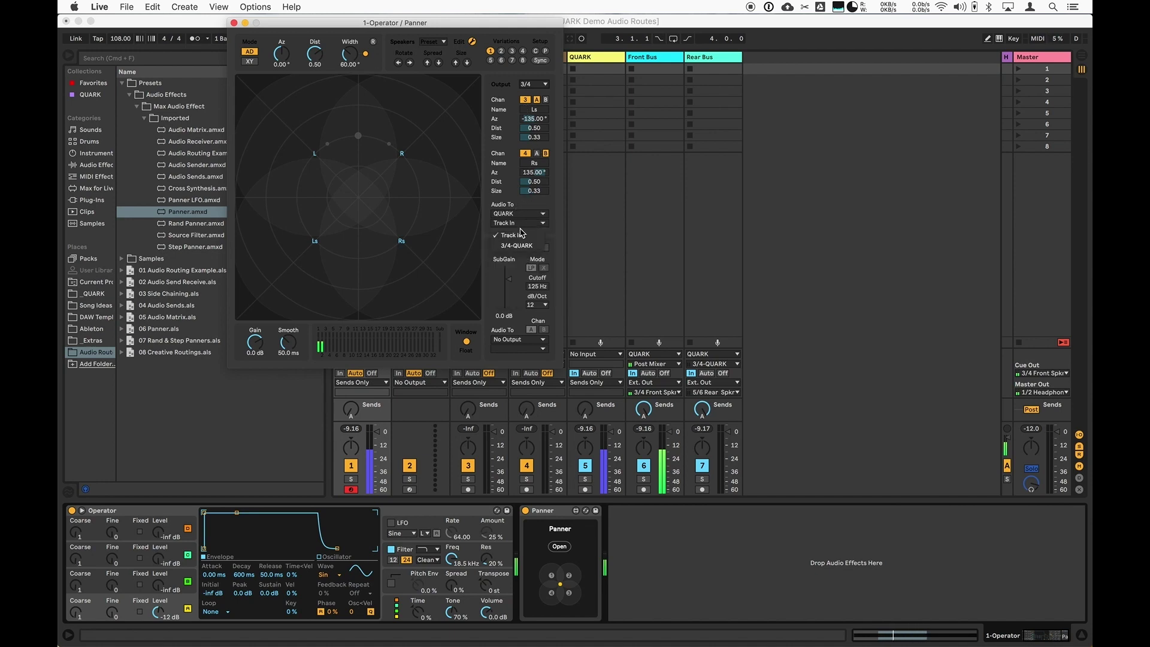
{"action": "left_click", "coordinate": [522, 246]}
{"action": "left_click", "coordinate": [472, 42]}
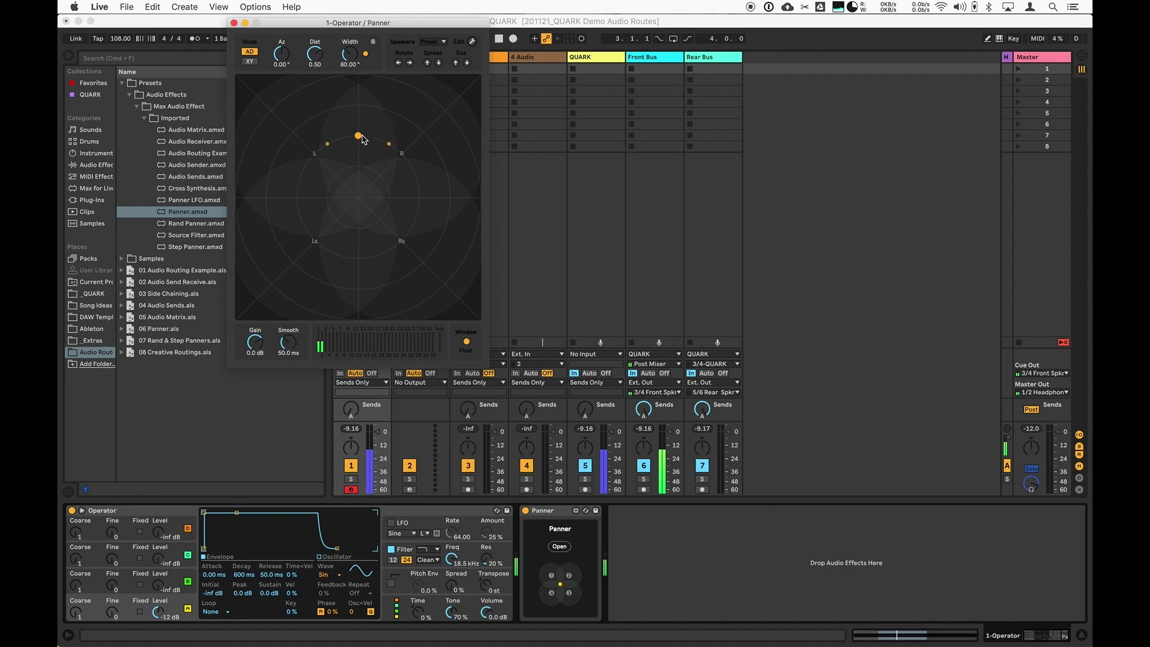
Step: Try the Panner by moving the source to the centre, the L speaker and the front with Width at 0°, and restore its default settings
{"action": "left_click_drag", "start_coordinate": [358, 136], "coordinate": [358, 198]}
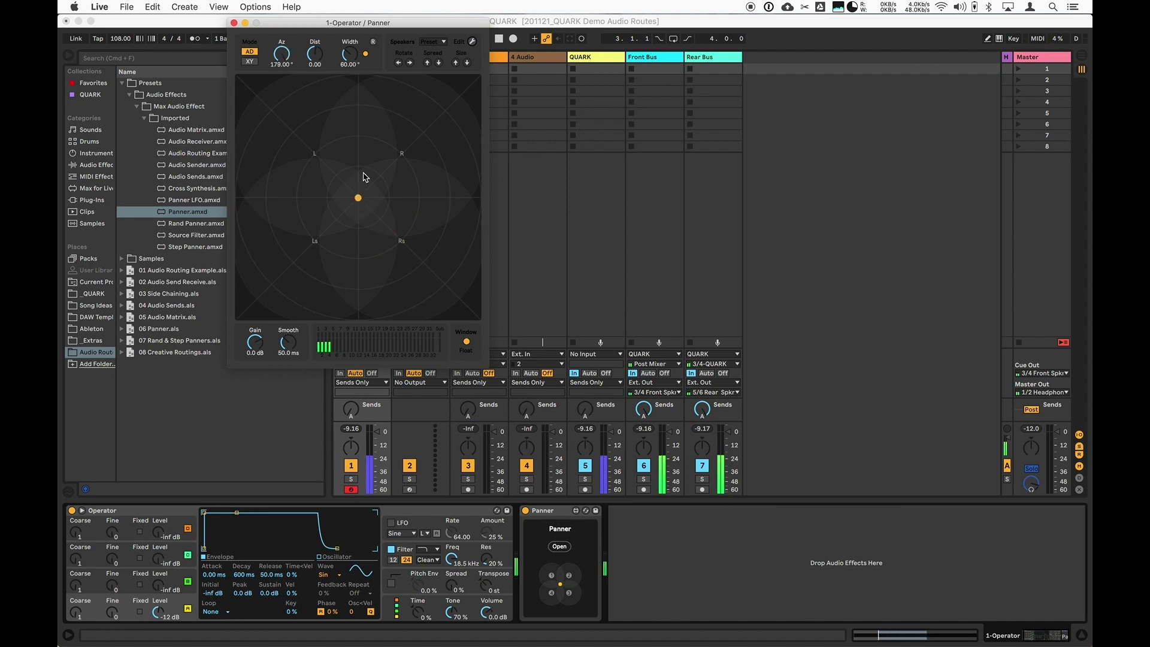
{"action": "left_click_drag", "start_coordinate": [358, 199], "coordinate": [315, 152]}
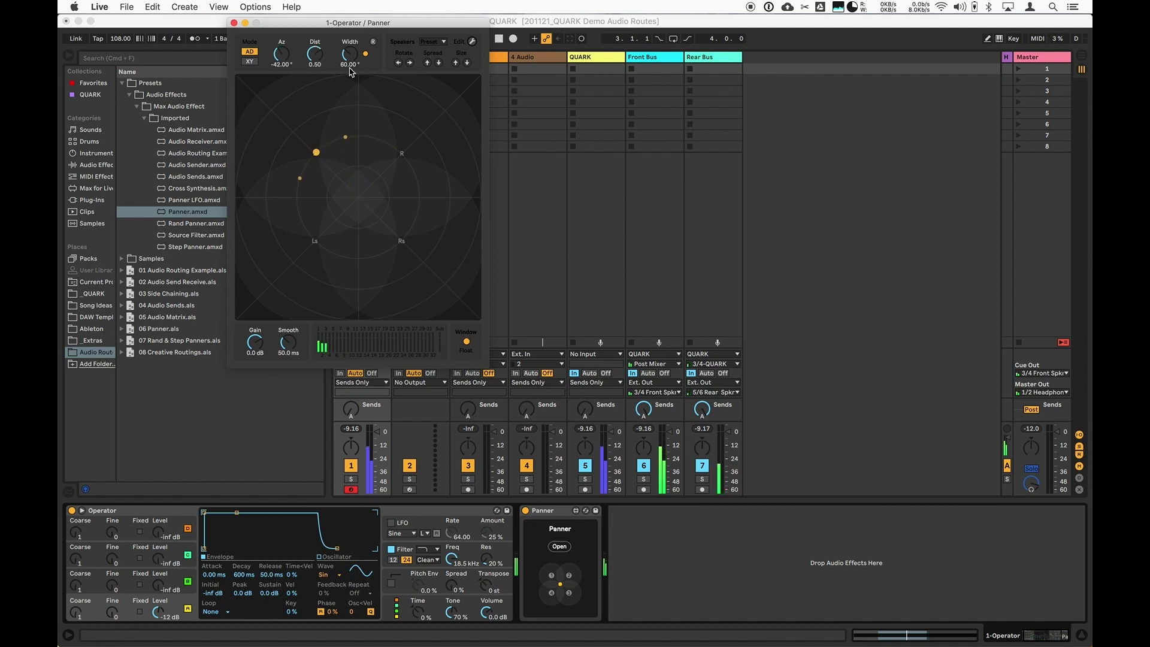
{"action": "left_click_drag", "start_coordinate": [350, 56], "coordinate": [340, 100]}
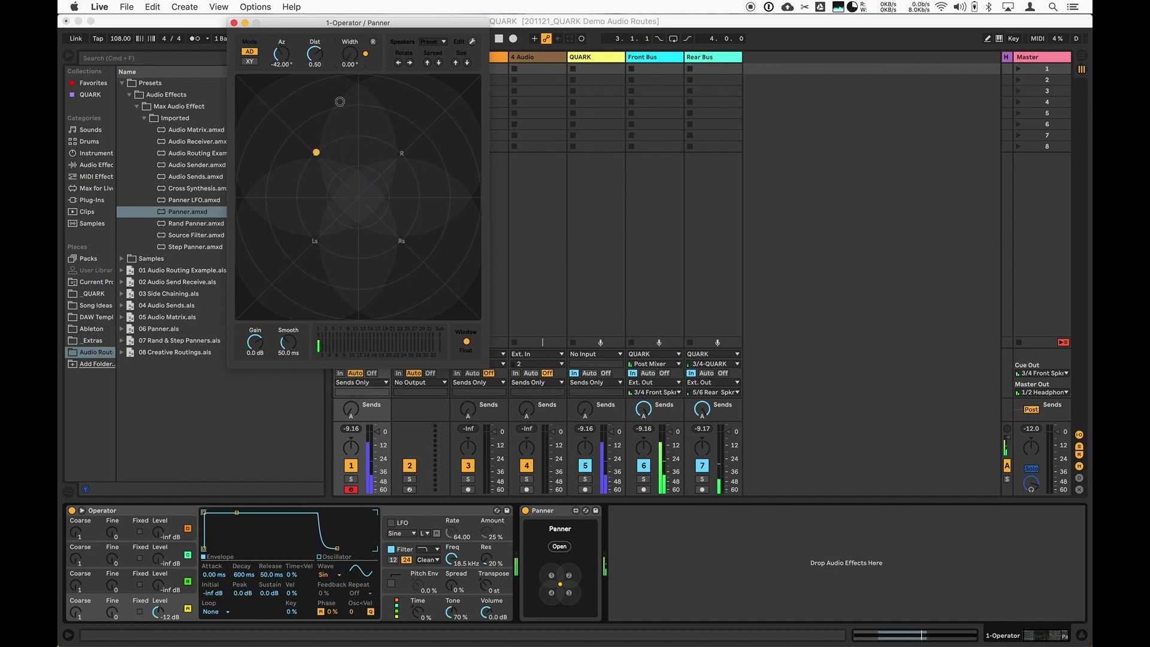
{"action": "left_click", "coordinate": [317, 151]}
{"action": "left_click_drag", "start_coordinate": [316, 150], "coordinate": [357, 146]}
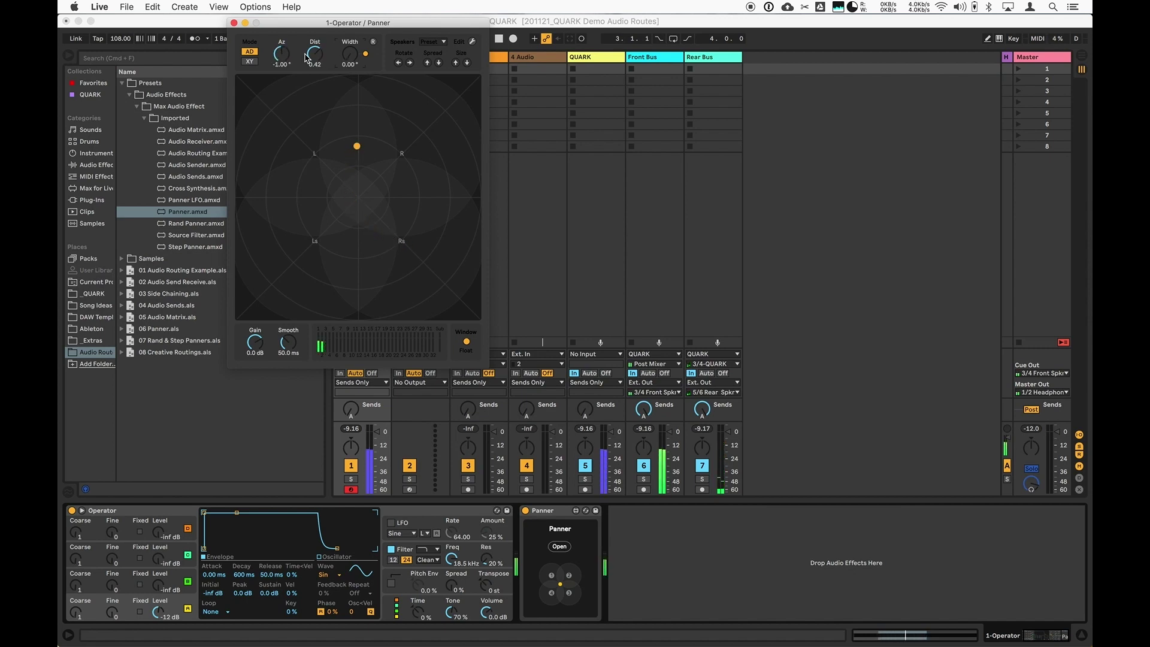
{"action": "left_click_drag", "start_coordinate": [351, 58], "coordinate": [315, 51]}
Step: Add Panner LFO.amxd after the Panner on the Operator track and map it to the Panner's azimuth
{"action": "left_click", "coordinate": [165, 202]}
{"action": "left_click", "coordinate": [165, 203]}
{"action": "left_click_drag", "start_coordinate": [165, 203], "coordinate": [654, 568]}
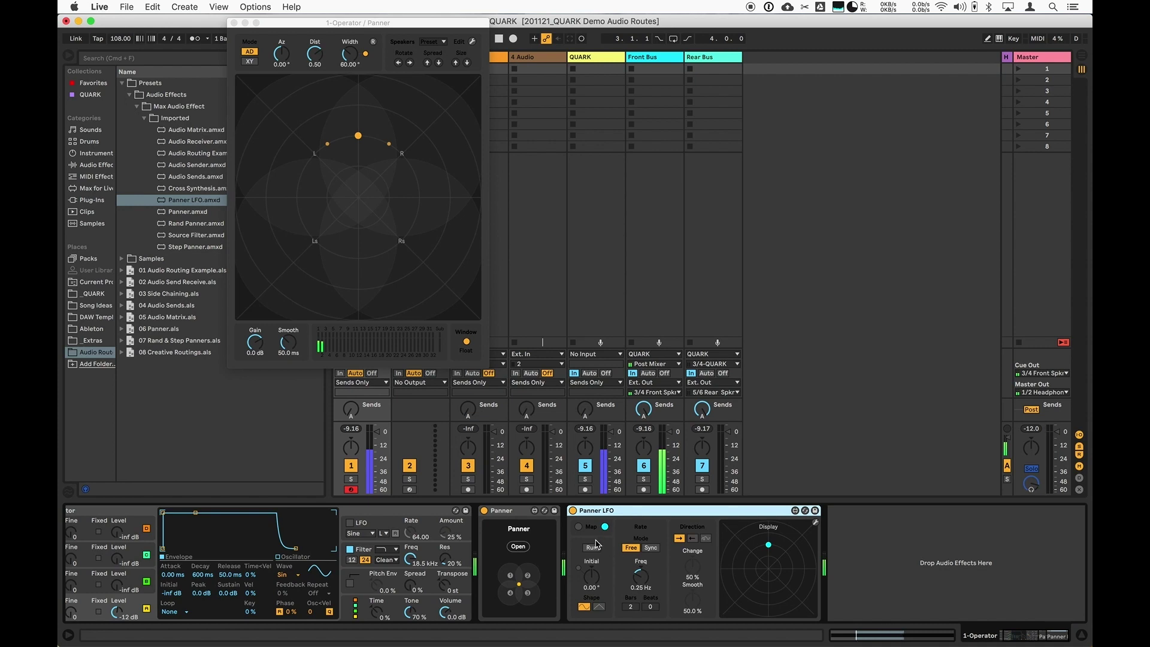
{"action": "left_click", "coordinate": [578, 526]}
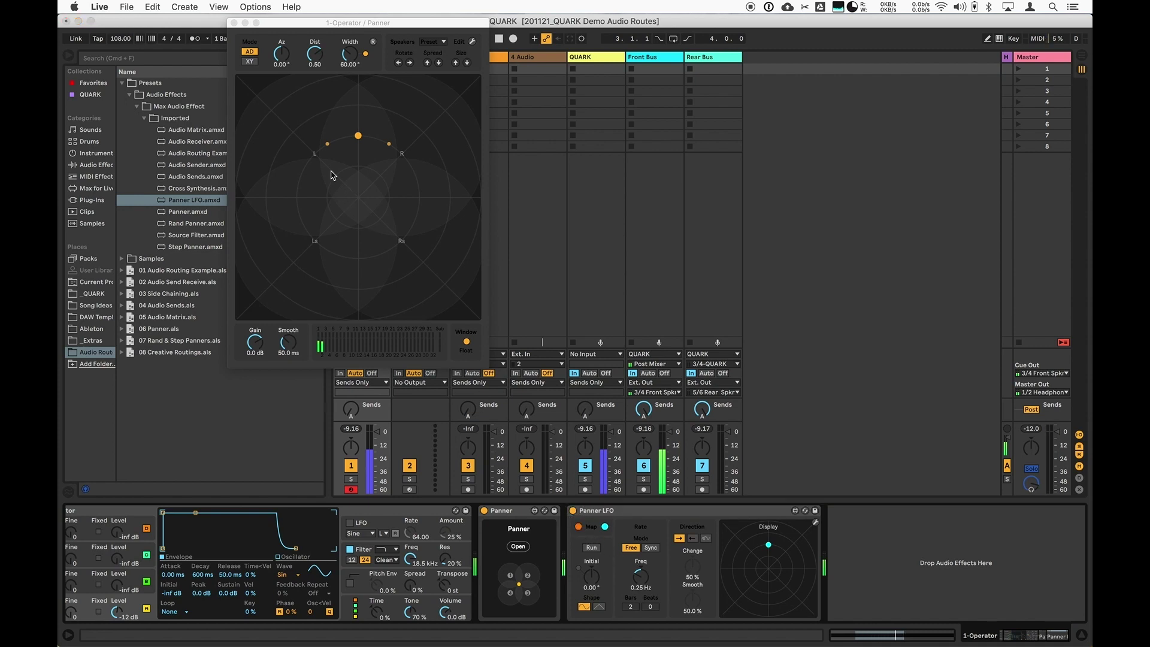
{"action": "left_click", "coordinate": [281, 57]}
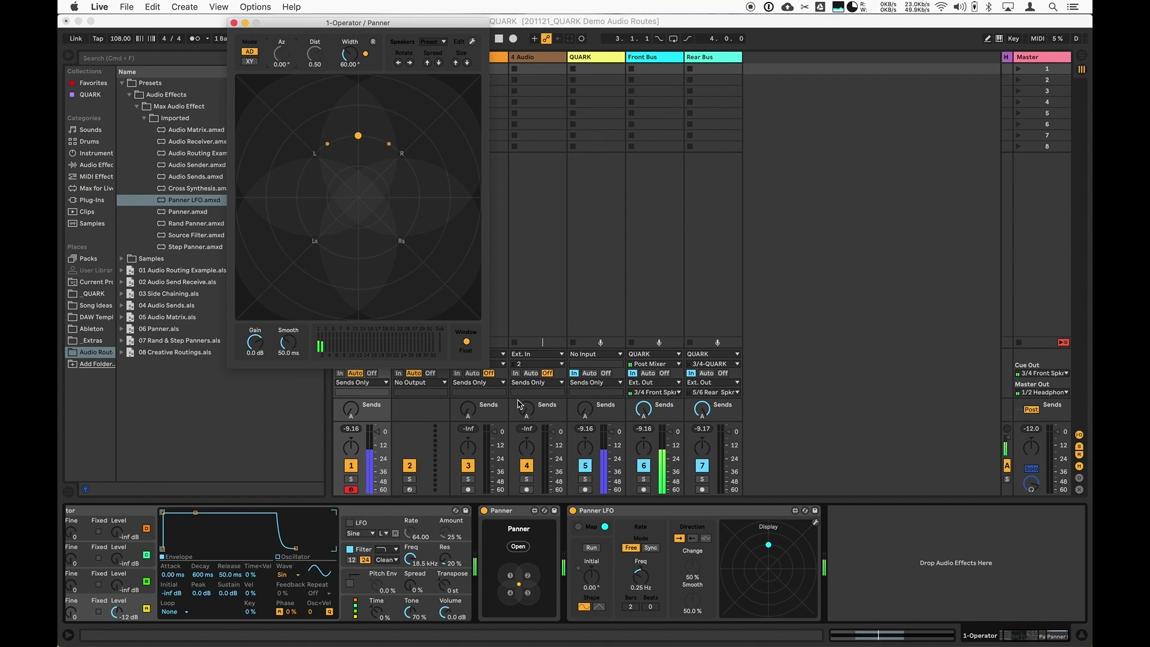
Step: Run the Panner LFO and set its rate to Sync at 1 bar and 2 beats
{"action": "left_click", "coordinate": [595, 549]}
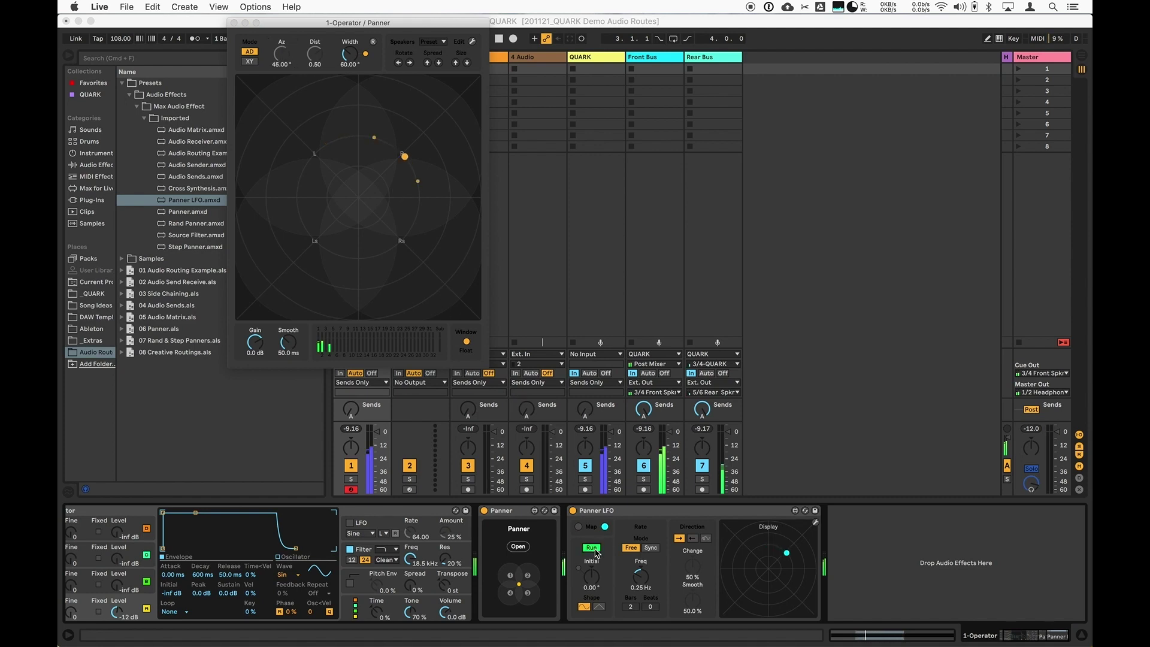
{"action": "left_click_drag", "start_coordinate": [649, 577], "coordinate": [633, 547]}
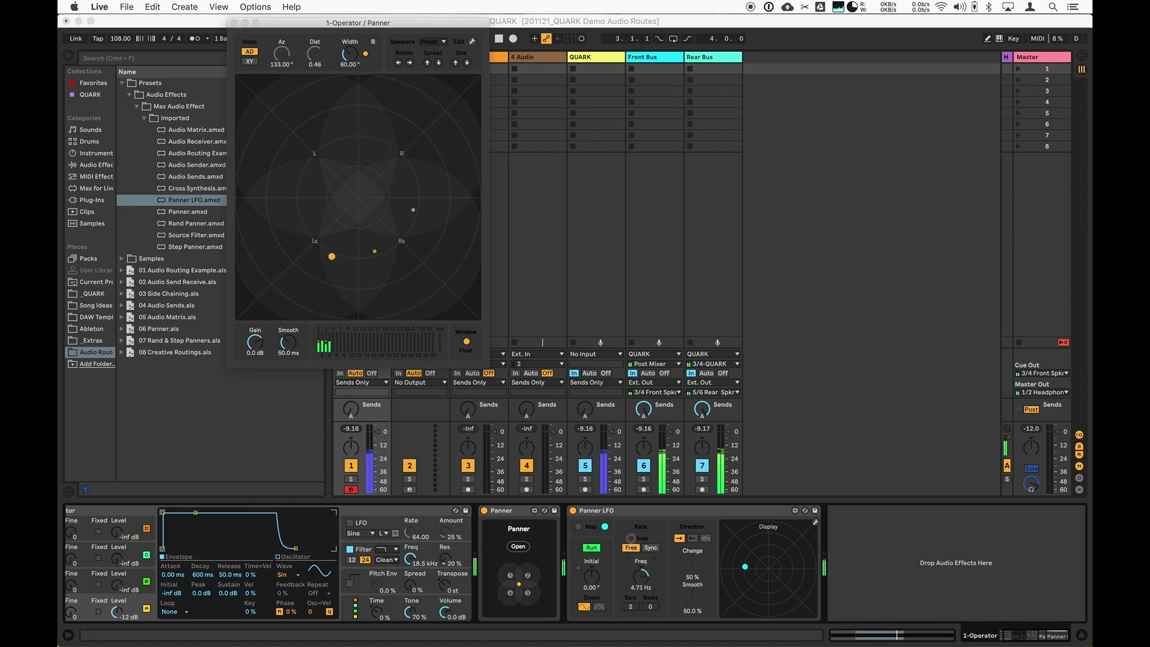
{"action": "left_click", "coordinate": [650, 548]}
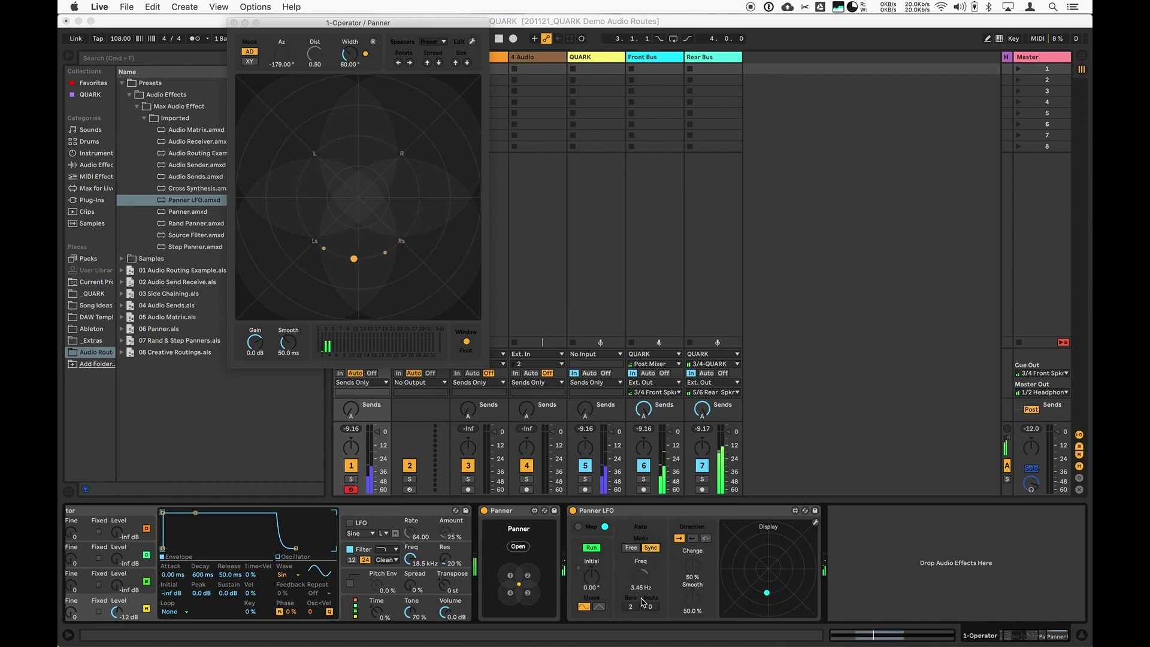
{"action": "left_click_drag", "start_coordinate": [625, 606], "coordinate": [625, 616]}
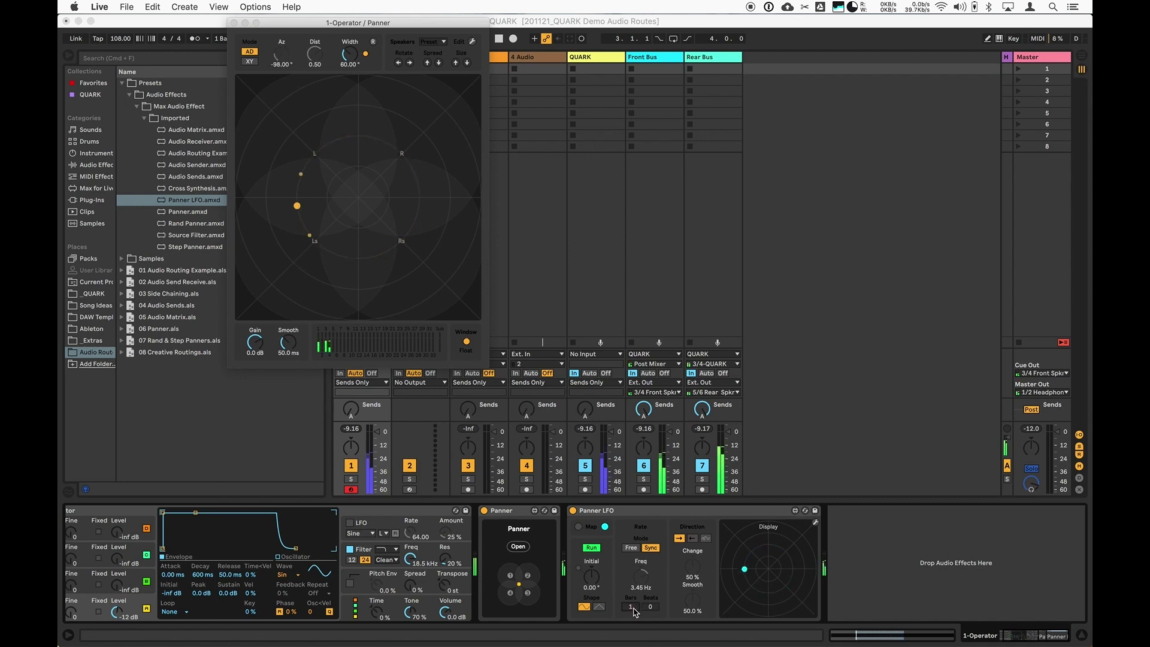
{"action": "mouse_move", "coordinate": [633, 608]}
{"action": "left_mouse_down"}
{"action": "mouse_move", "coordinate": [633, 618]}
{"action": "mouse_move", "coordinate": [650, 598]}
{"action": "left_mouse_up"}
{"action": "left_click_drag", "start_coordinate": [631, 606], "coordinate": [631, 595]}
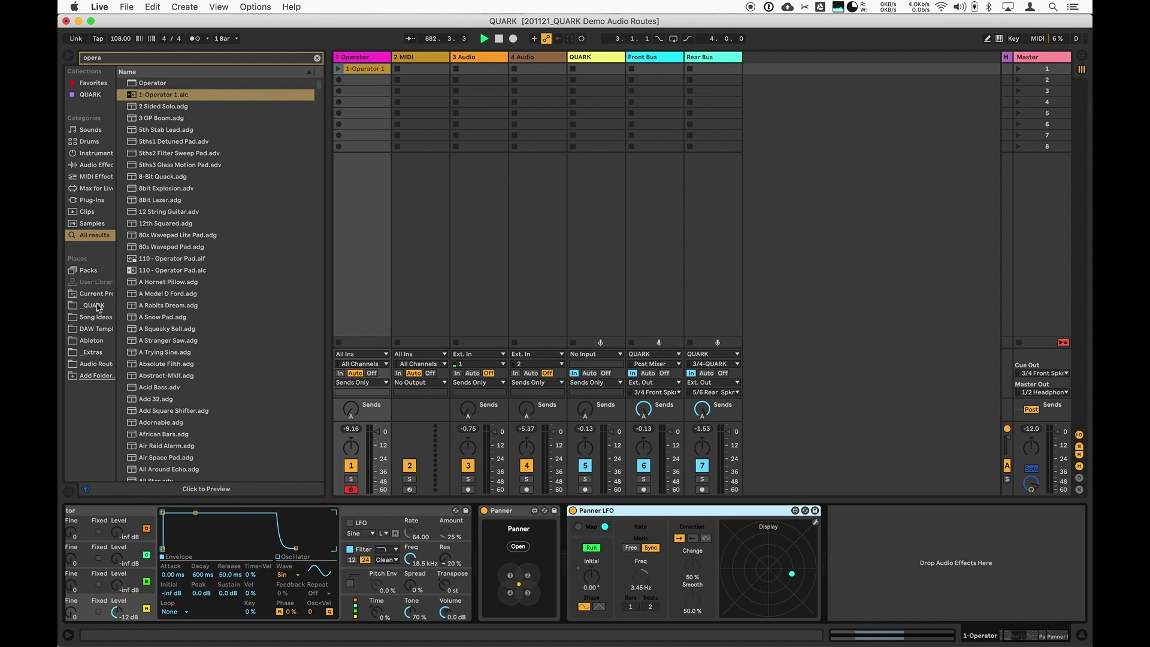
Step: Load AS_132_DFill12.aif from the _QUARK demo sounds onto the 3 Audio track and Drum Fill 96bpm.aif onto the 4 Audio track
{"action": "left_click", "coordinate": [98, 307]}
{"action": "left_click", "coordinate": [123, 83]}
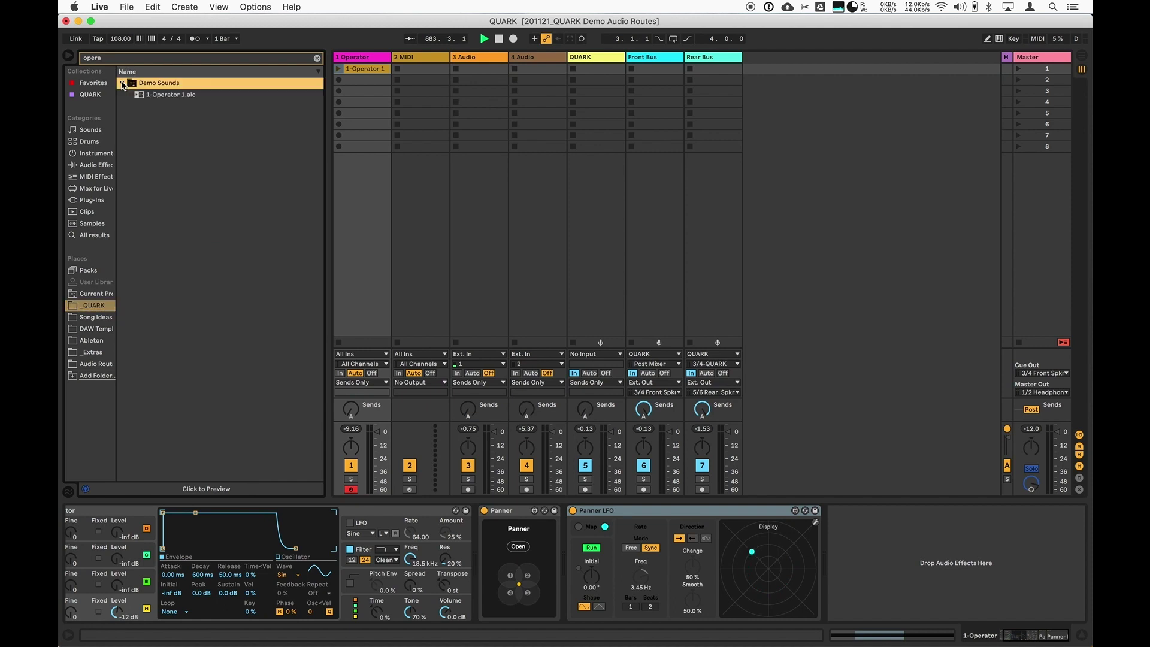
{"action": "left_click", "coordinate": [317, 58]}
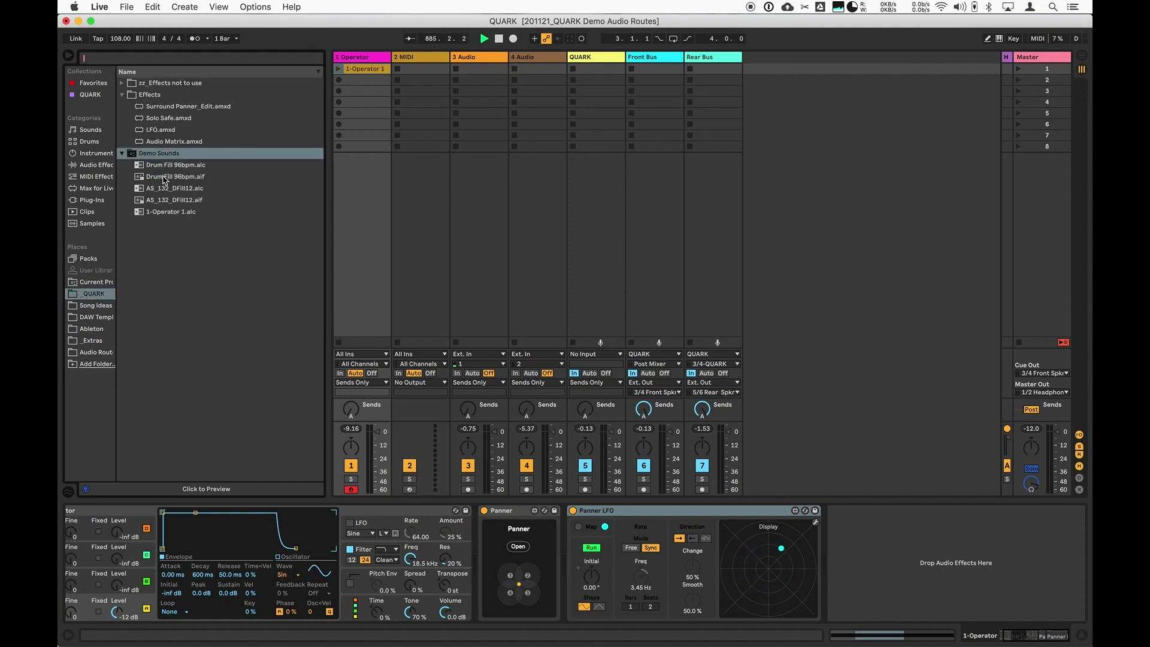
{"action": "left_click_drag", "start_coordinate": [156, 201], "coordinate": [476, 70]}
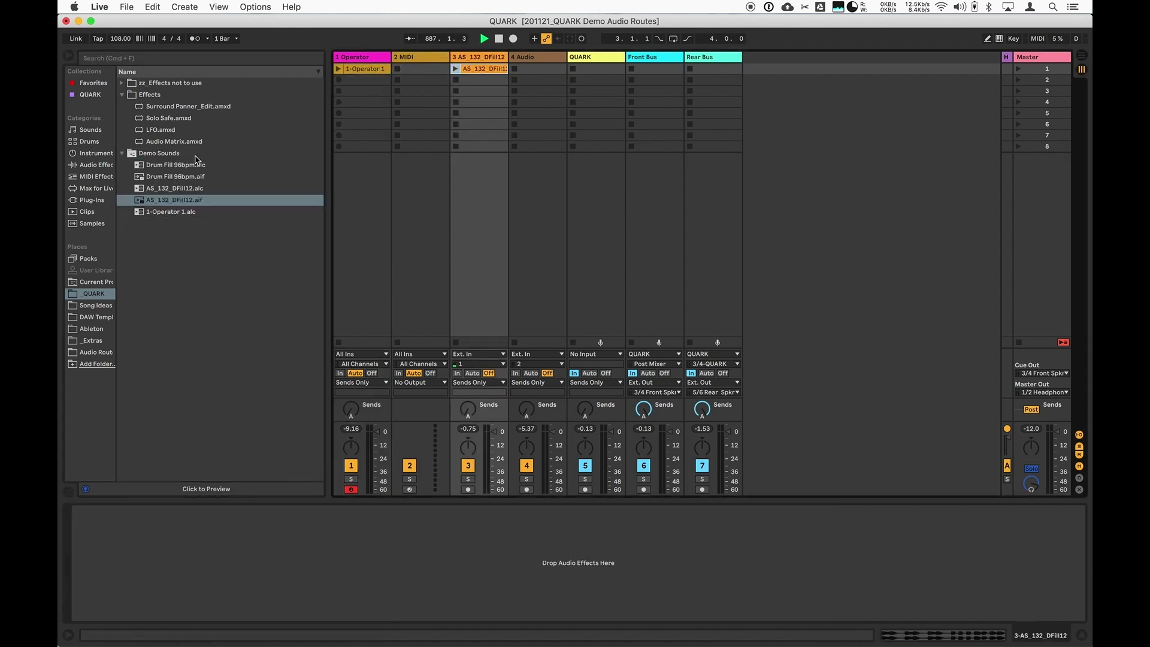
{"action": "left_click_drag", "start_coordinate": [162, 183], "coordinate": [541, 71]}
Step: Search the browser for echo and copy the Operator track's Panner to the AS_132_DFill12 and Drum Fill 96bpm tracks
{"action": "key", "text": "super+f"}
{"action": "type", "text": "echo"}
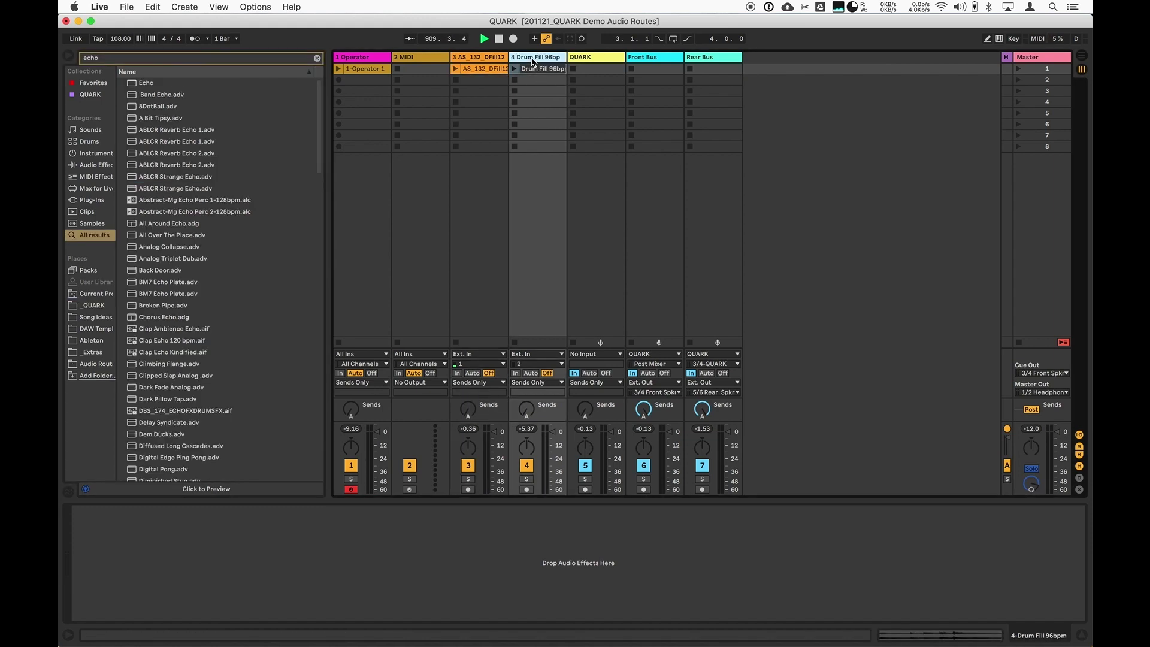
{"action": "left_click", "coordinate": [372, 57]}
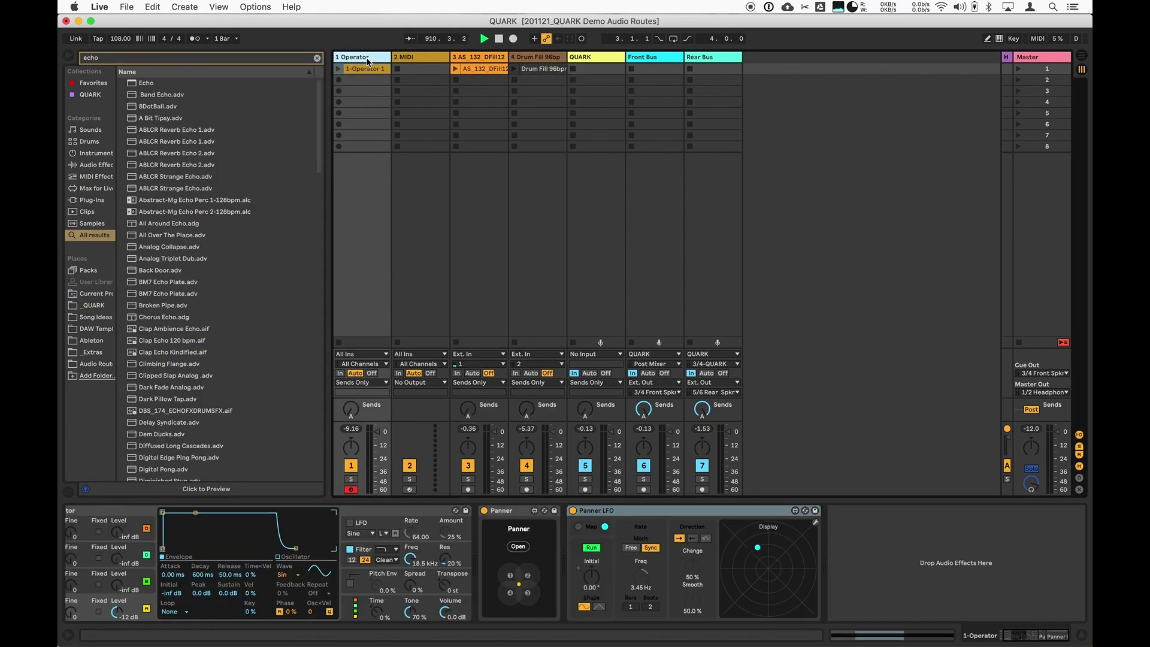
{"action": "left_click", "coordinate": [518, 513]}
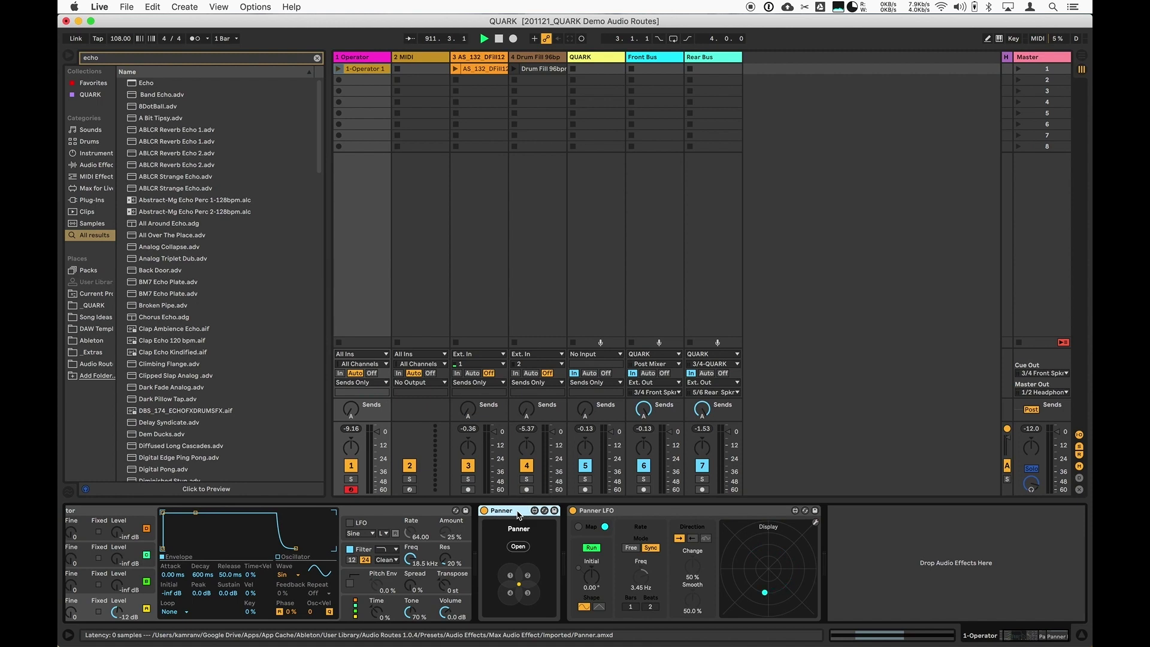
{"action": "left_click", "coordinate": [539, 144]}
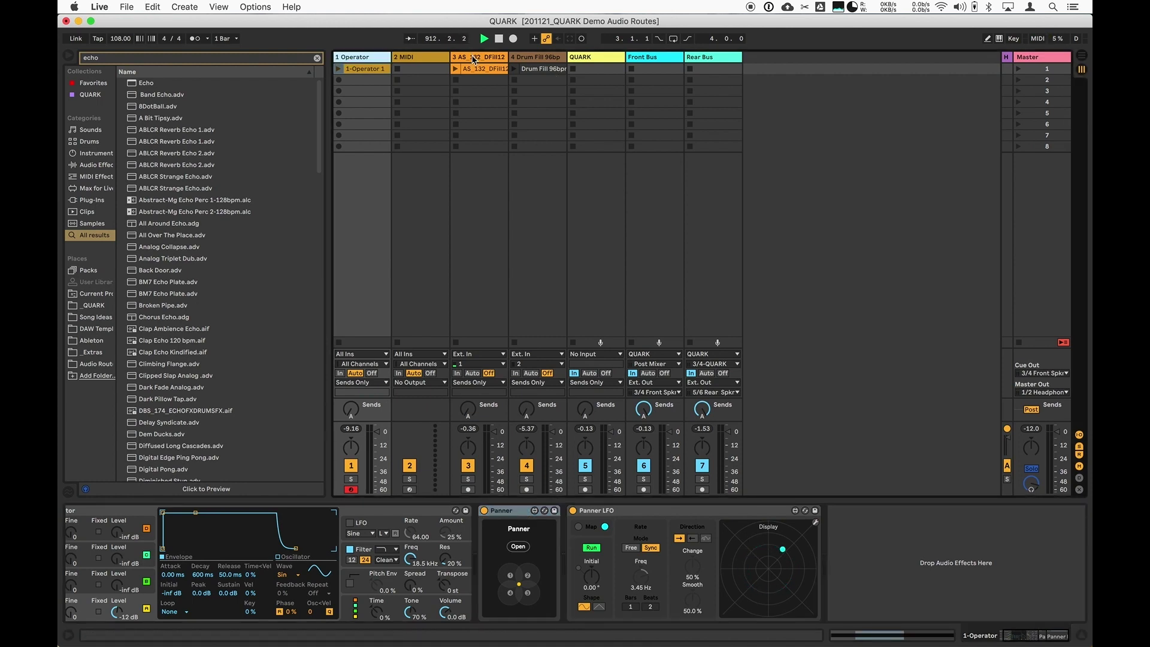
{"action": "left_click", "coordinate": [473, 59]}
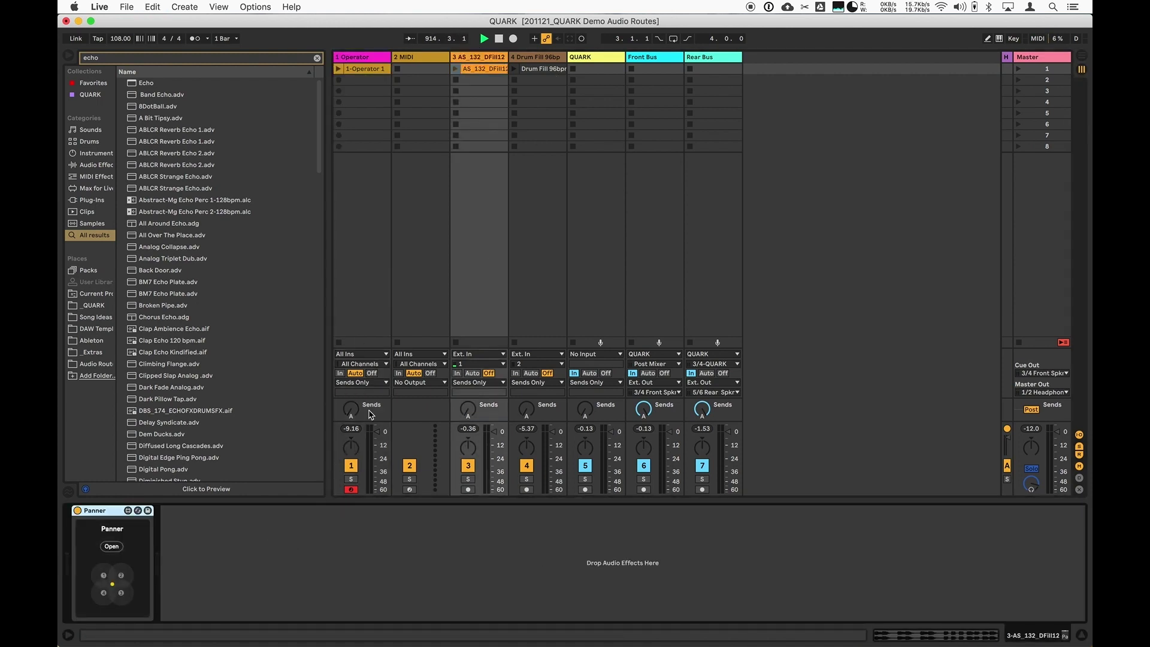
{"action": "left_click", "coordinate": [537, 58]}
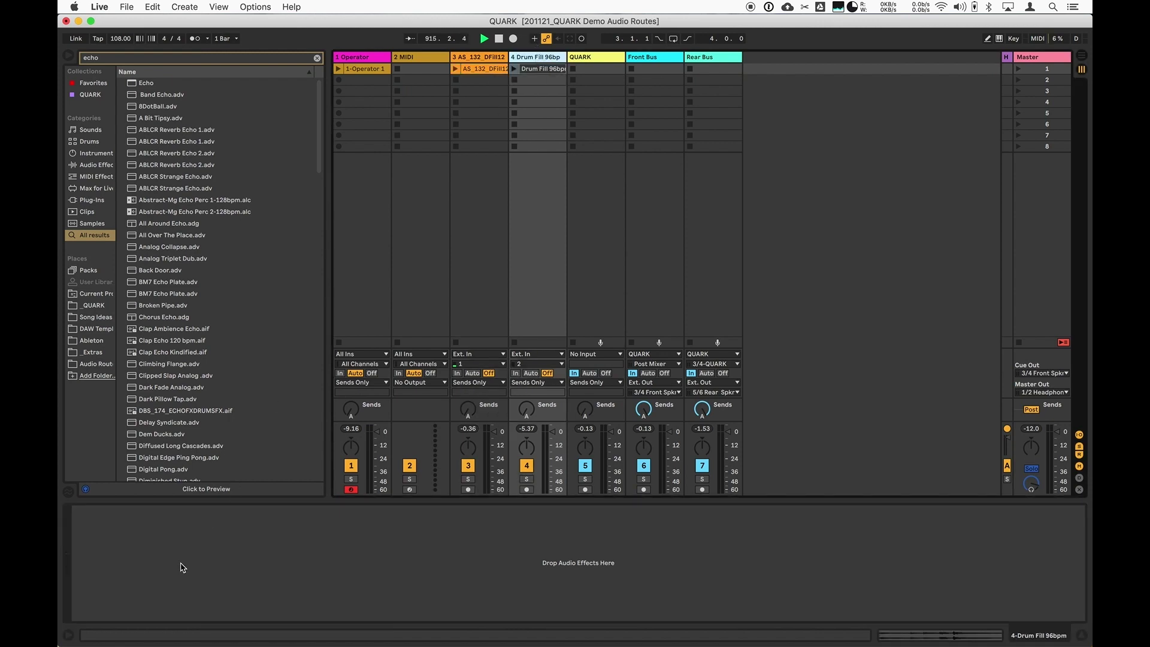
Step: Add Echo before the Panner on the AS_132_DFill12 track while its clip plays, and stop the clip
{"action": "left_click", "coordinate": [456, 70]}
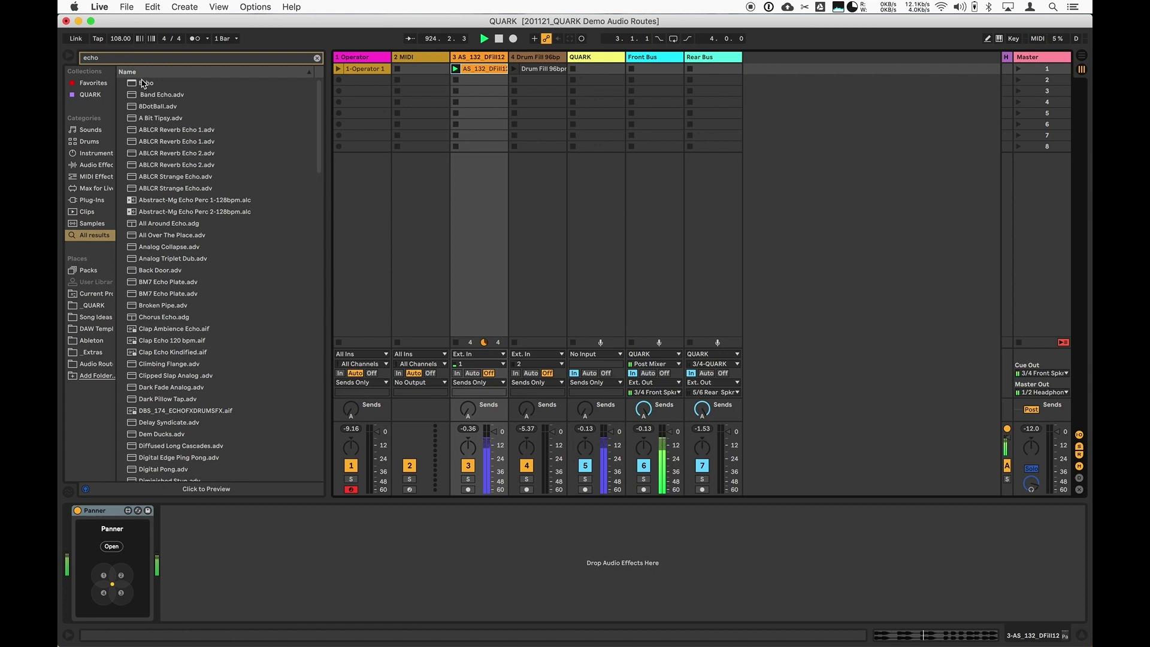
{"action": "left_click_drag", "start_coordinate": [143, 84], "coordinate": [480, 63]}
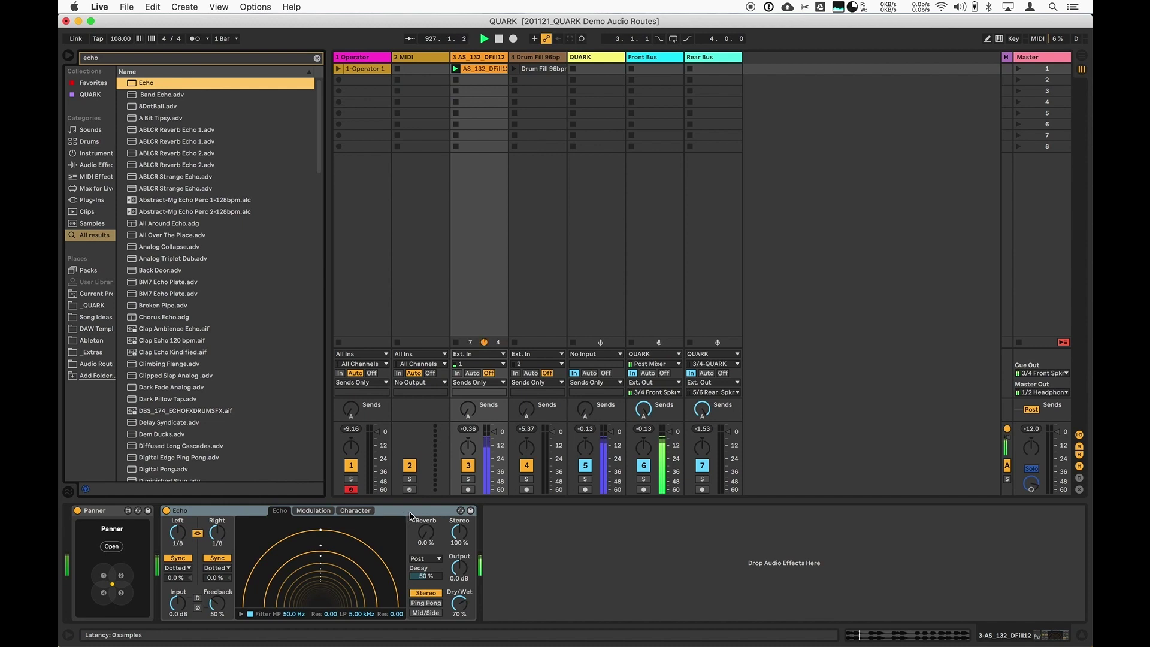
{"action": "left_click_drag", "start_coordinate": [410, 513], "coordinate": [70, 518]}
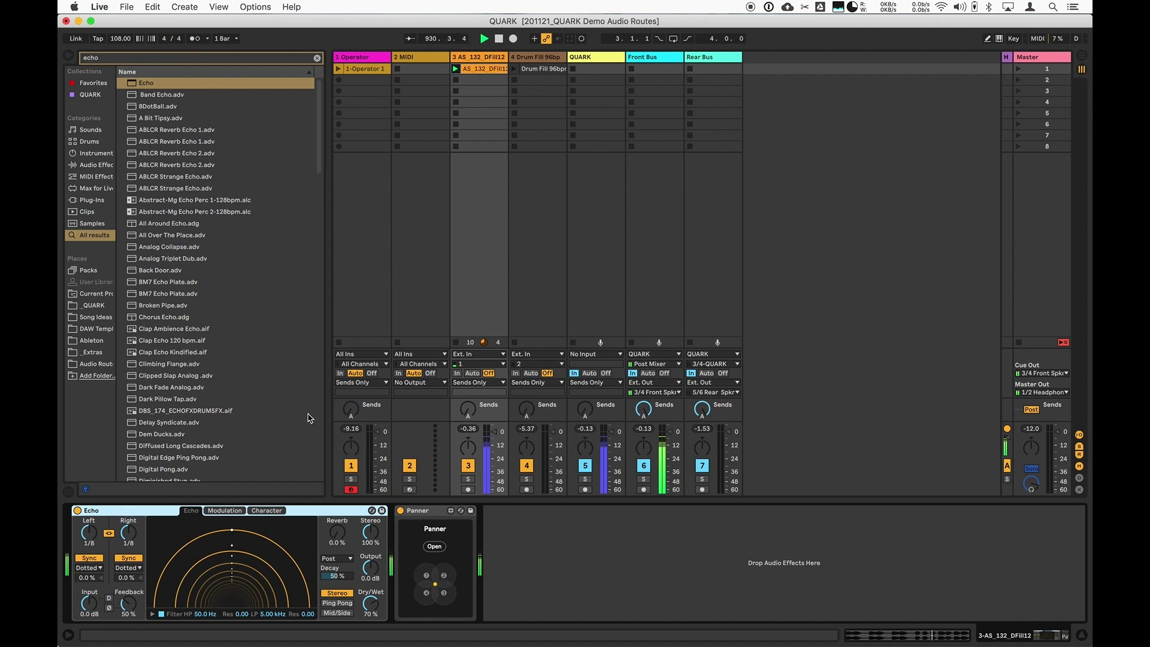
{"action": "left_click", "coordinate": [456, 342]}
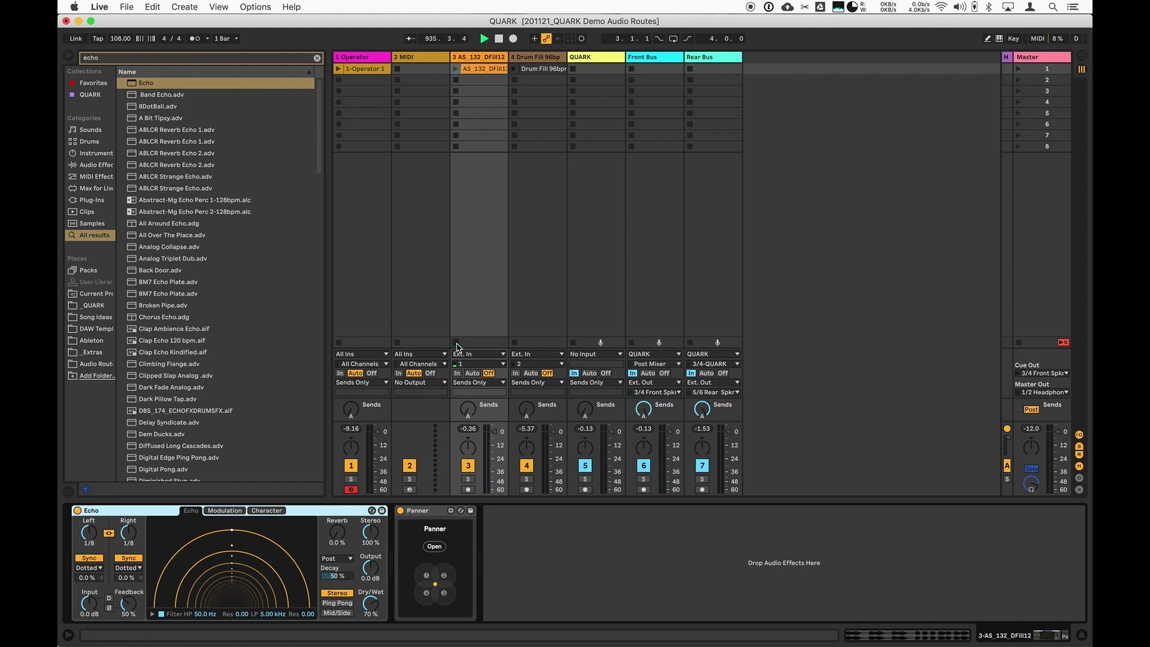
Step: Relaunch the AS_132_DFill12 clip and solo its track briefly to check the bus signal
{"action": "left_click", "coordinate": [455, 69]}
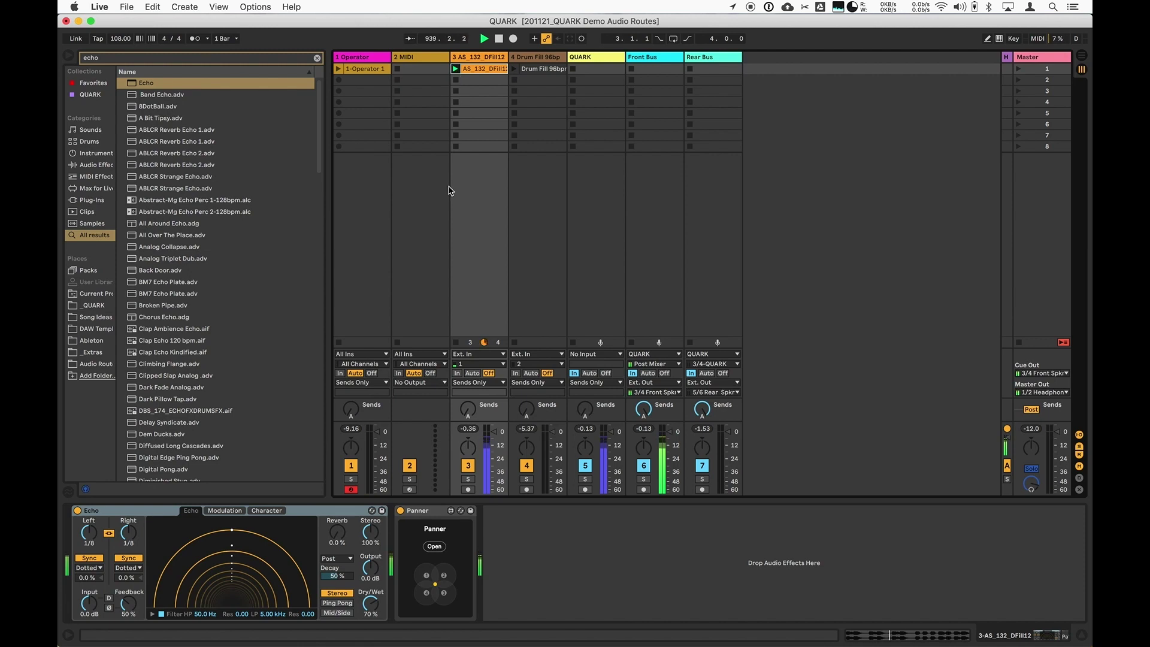
{"action": "left_click", "coordinate": [469, 480]}
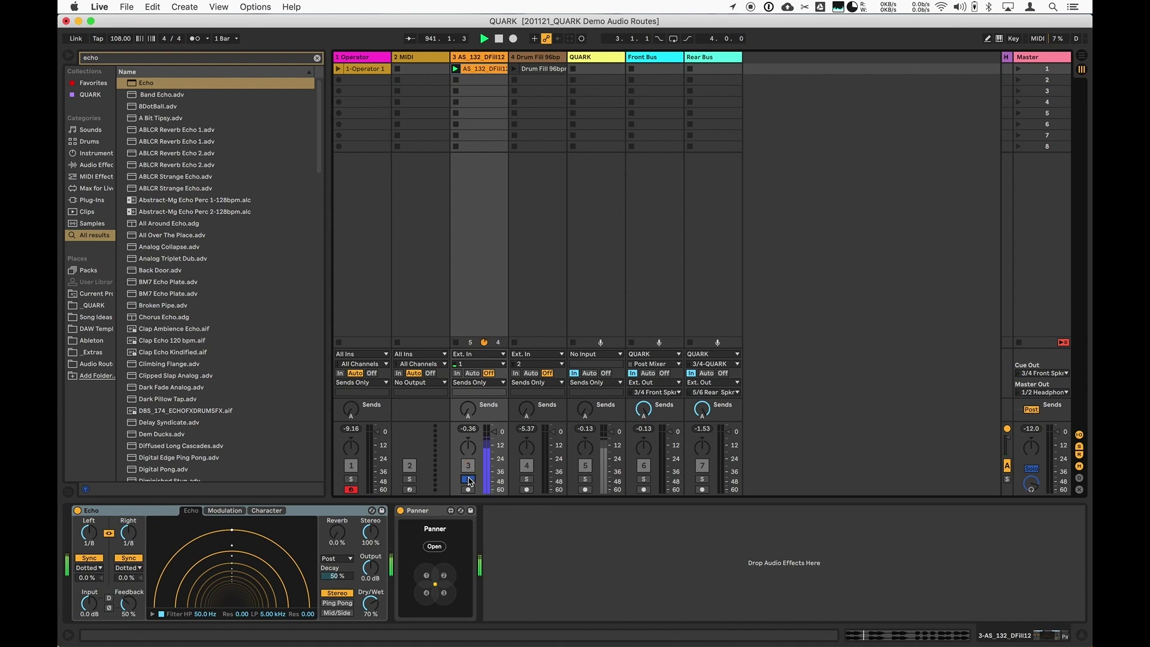
{"action": "left_click", "coordinate": [469, 480]}
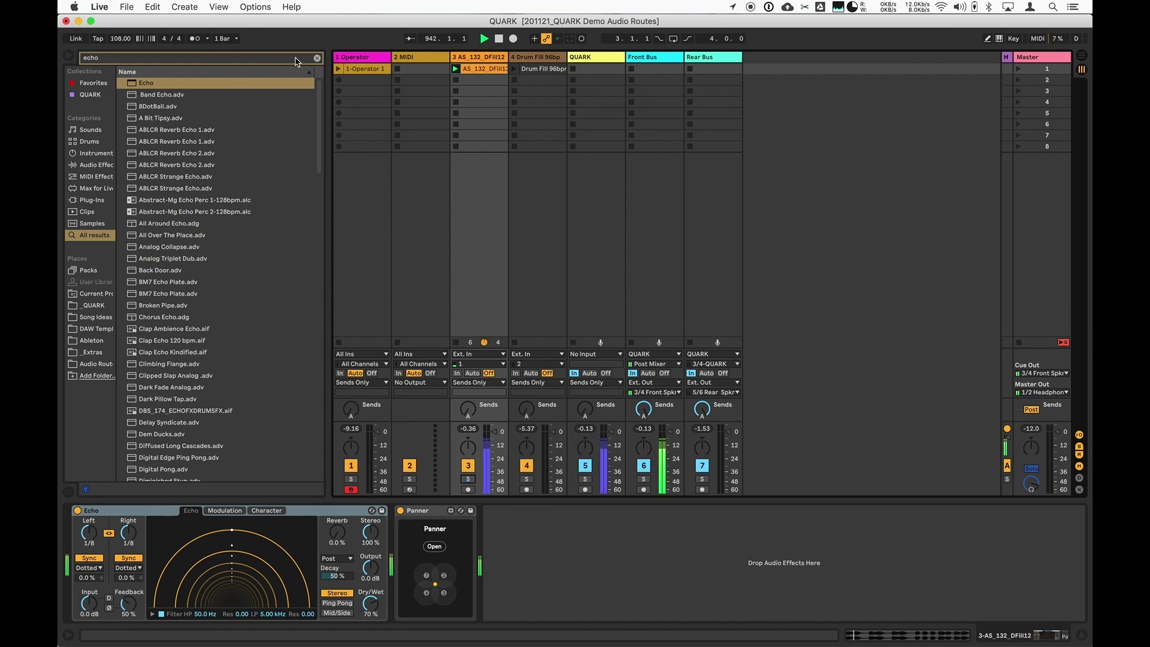
Step: Find Solo Safe.amxd in the browser and add it to the QUARK, Front Bus and Rear Bus tracks
{"action": "key", "text": "BackSpace"}
{"action": "key", "text": "BackSpace"}
{"action": "key", "text": "BackSpace"}
{"action": "key", "text": "BackSpace"}
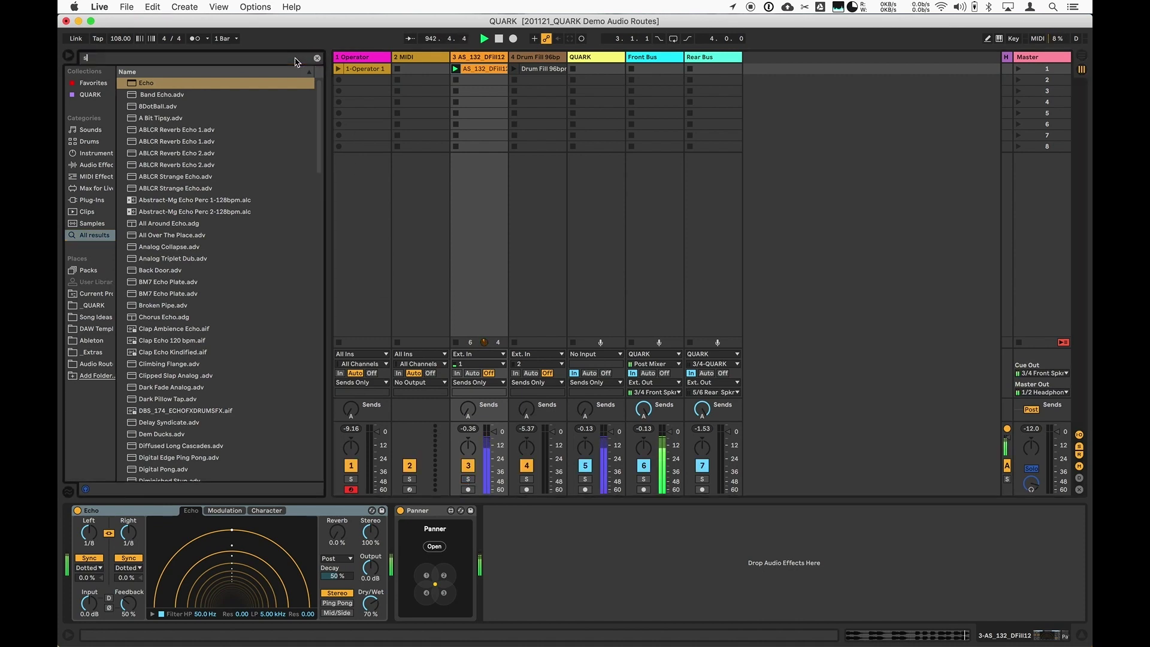
{"action": "type", "text": "solo sa"}
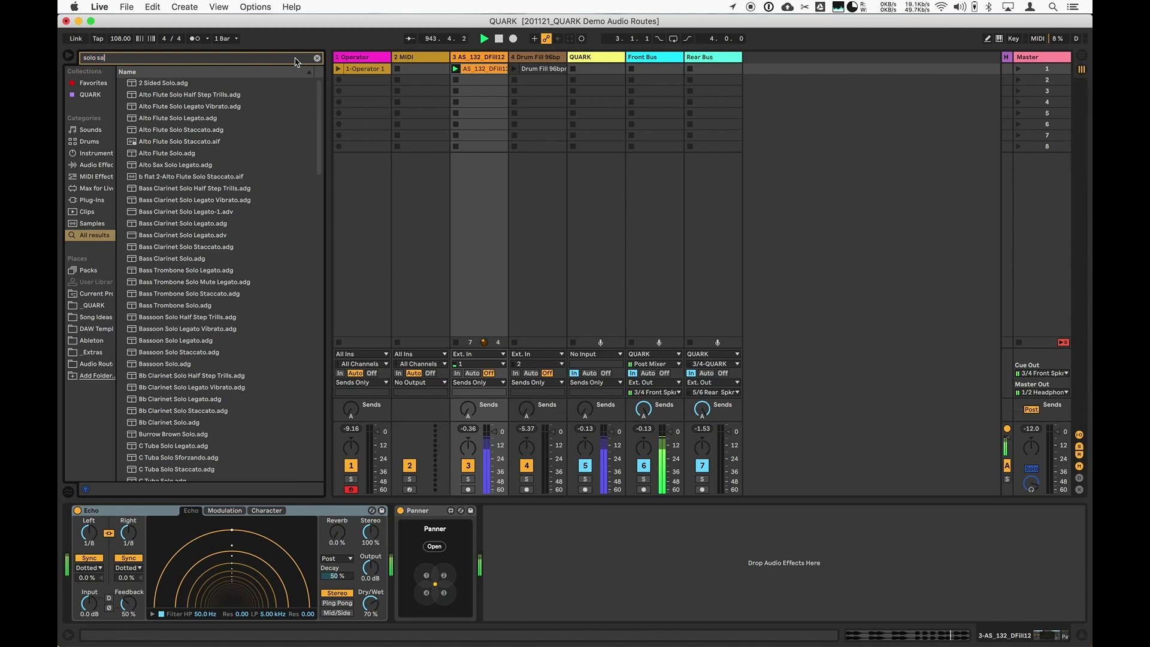
{"action": "type", "text": "fe"}
{"action": "left_click_drag", "start_coordinate": [147, 84], "coordinate": [593, 71]}
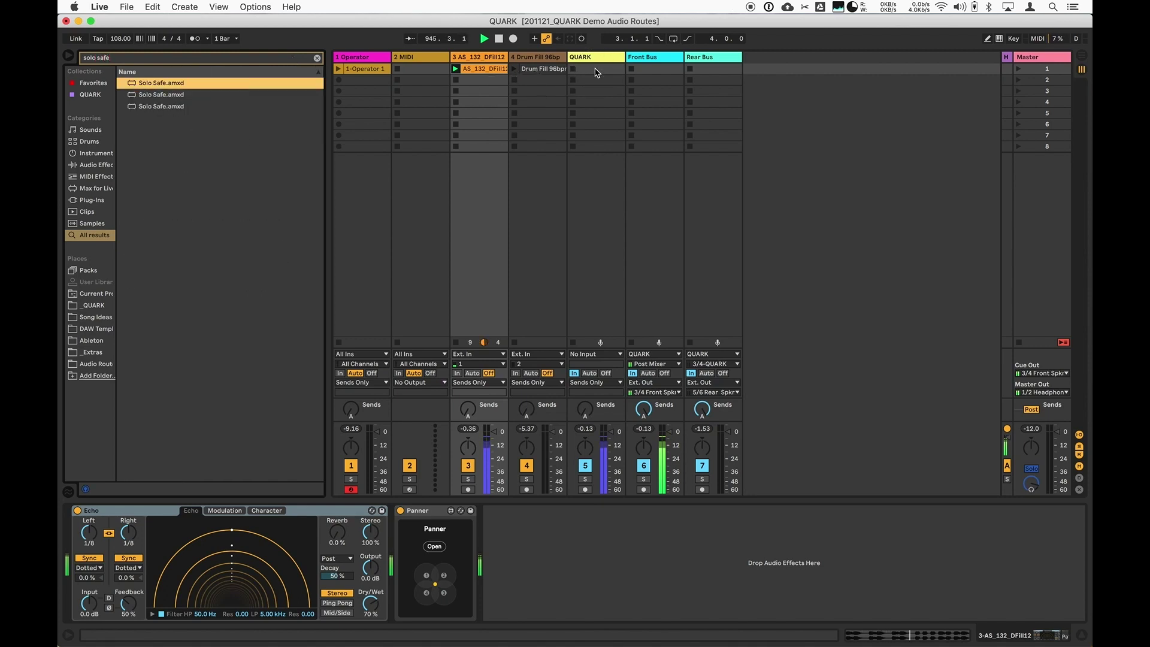
{"action": "left_click_drag", "start_coordinate": [169, 82], "coordinate": [661, 103]}
{"action": "left_click_drag", "start_coordinate": [166, 87], "coordinate": [721, 110]}
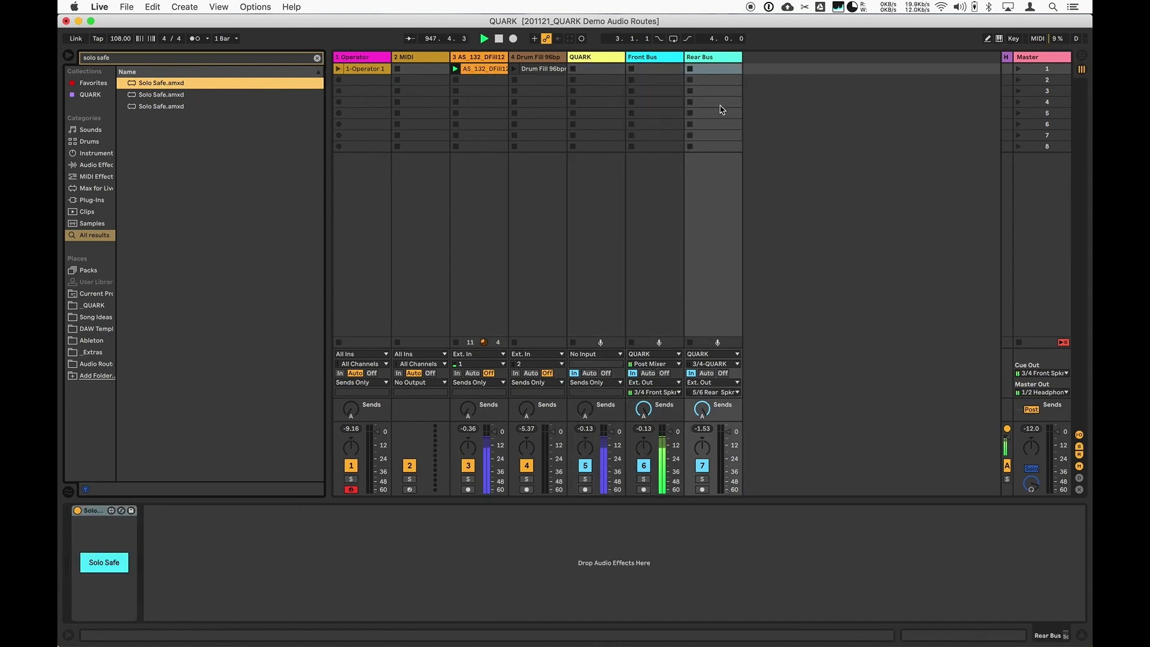
Step: Test Solo Safe by soloing the AS_132_DFill12 track and the Drum Fill 96bpm track
{"action": "left_click", "coordinate": [469, 480]}
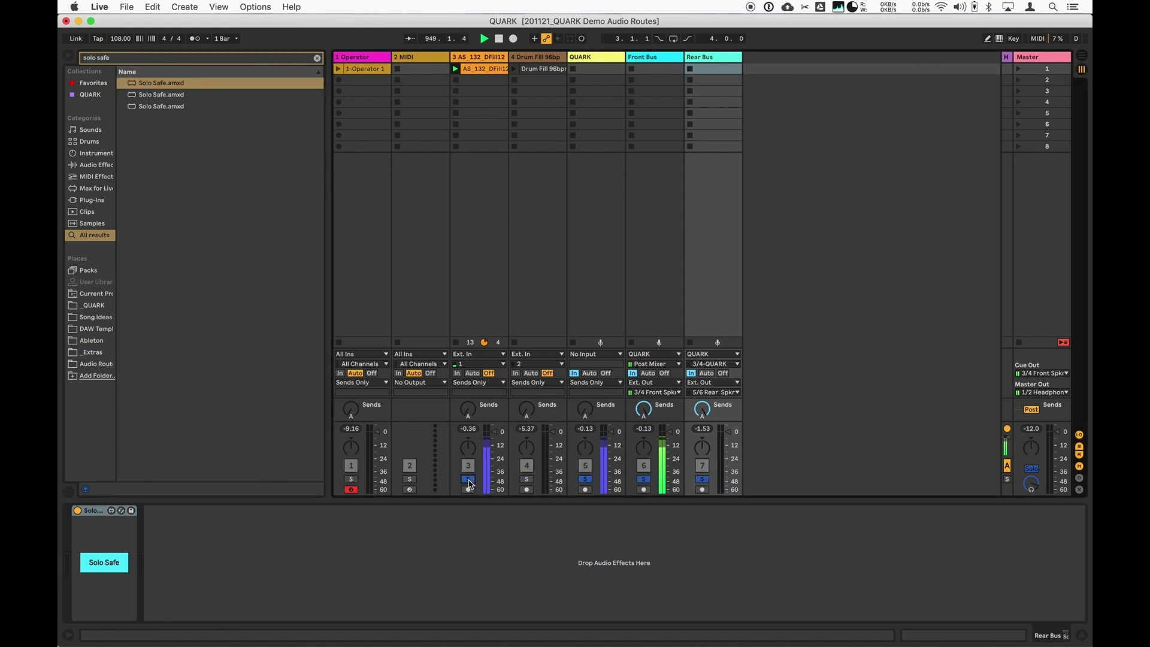
{"action": "left_click", "coordinate": [526, 480]}
{"action": "left_click", "coordinate": [527, 480]}
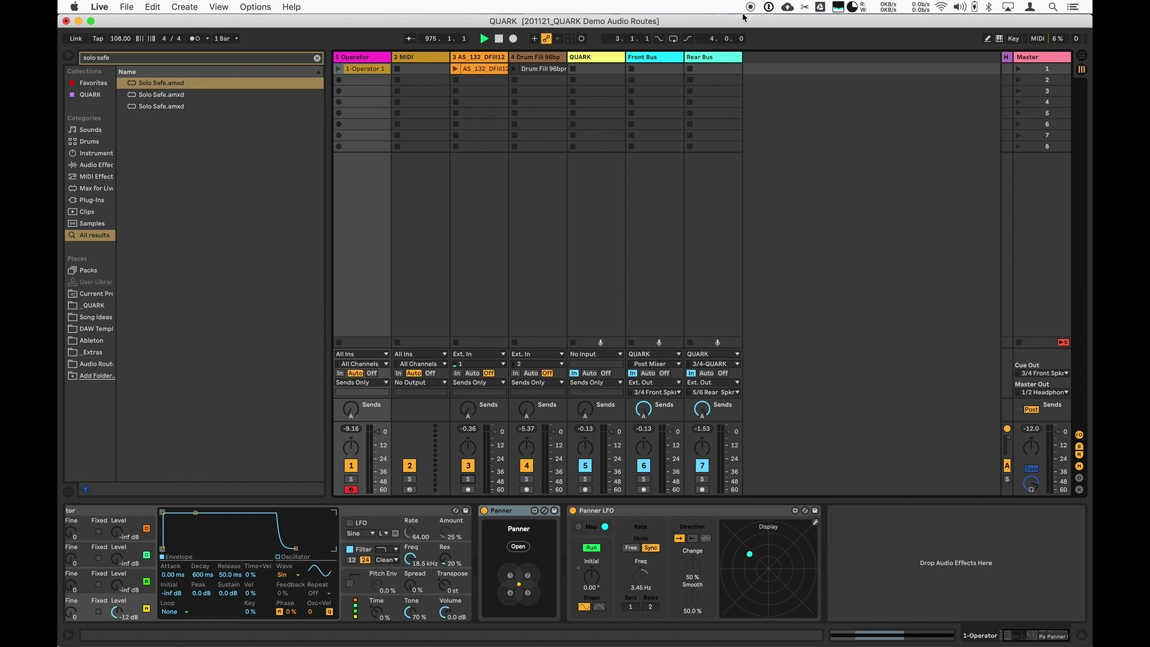
Step: Group the AS_132_DFill12 and Drum Fill 96bpm tracks
{"action": "left_click", "coordinate": [492, 58]}
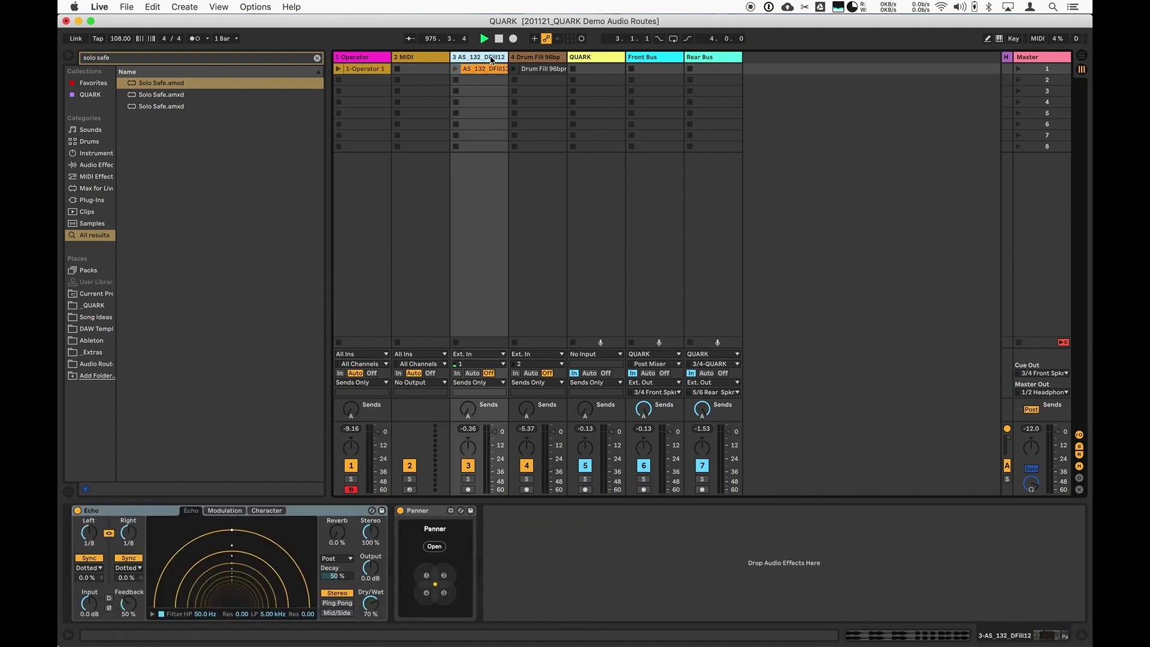
{"action": "left_click", "coordinate": [531, 61]}
{"action": "right_click", "coordinate": [530, 61]}
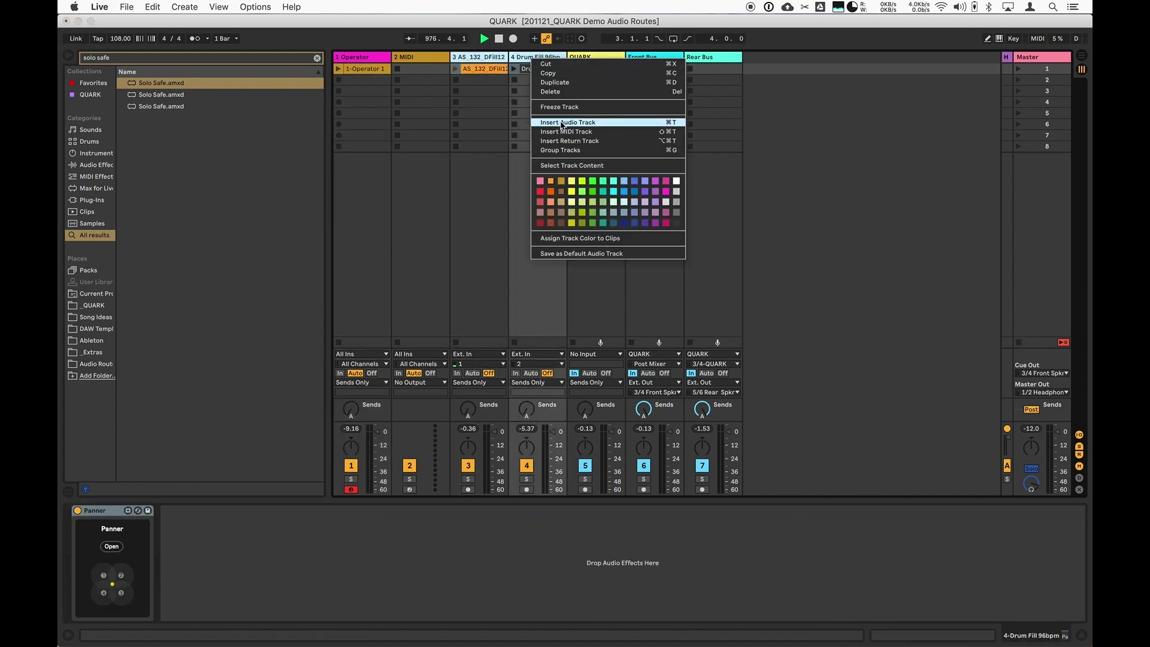
{"action": "left_click", "coordinate": [566, 150]}
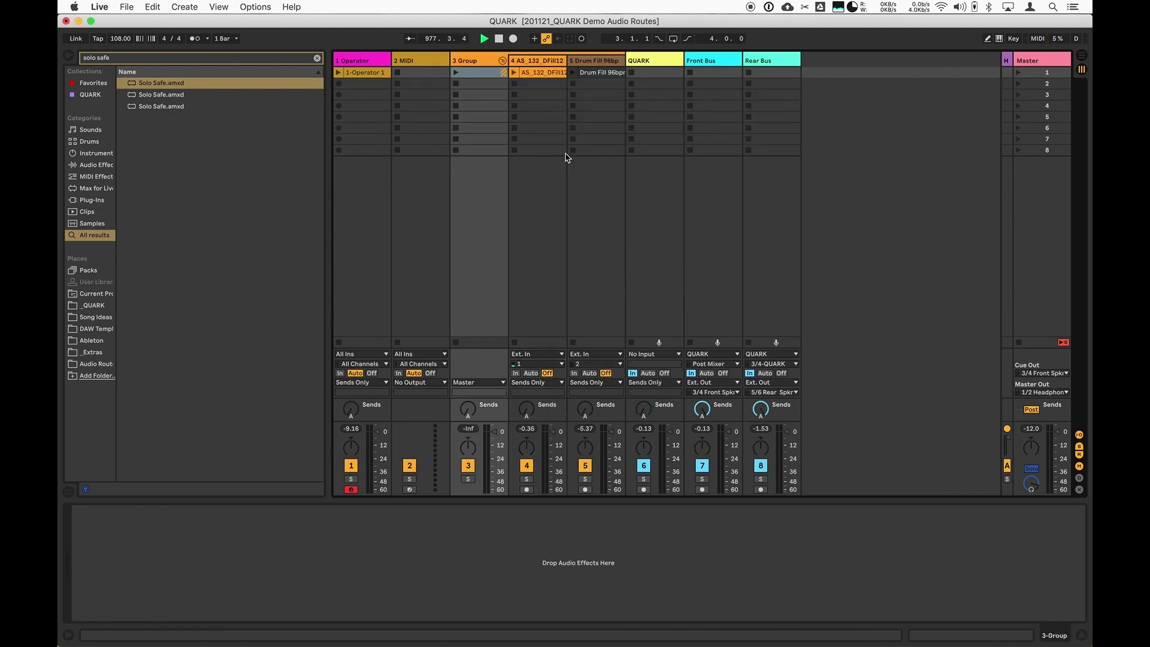
Step: Rename the new group as Drums and set its audio output to Sends Only
{"action": "left_click", "coordinate": [467, 61]}
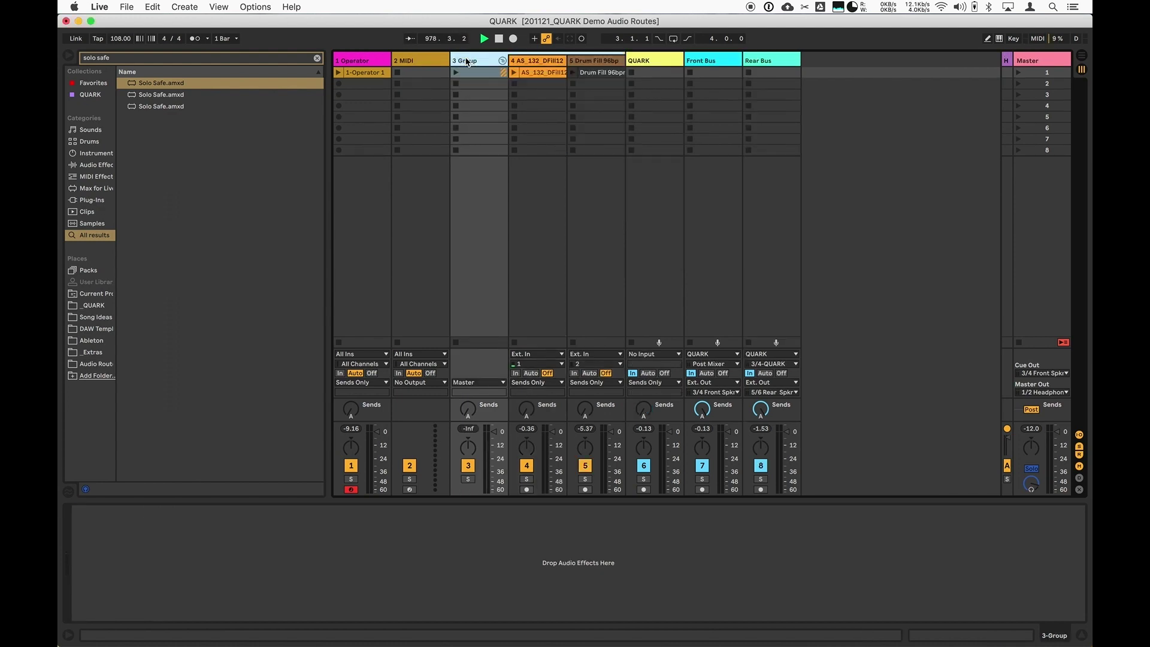
{"action": "key", "text": "super+r"}
{"action": "type", "text": "Dru"}
{"action": "key", "text": "Return"}
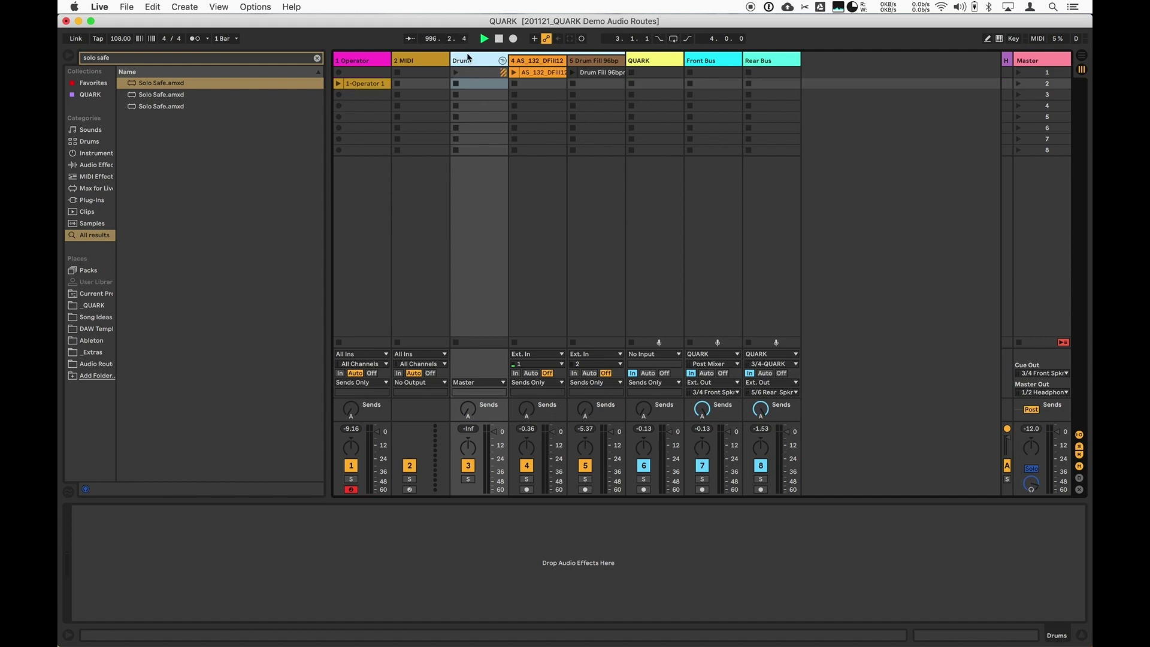
{"action": "left_click", "coordinate": [480, 383]}
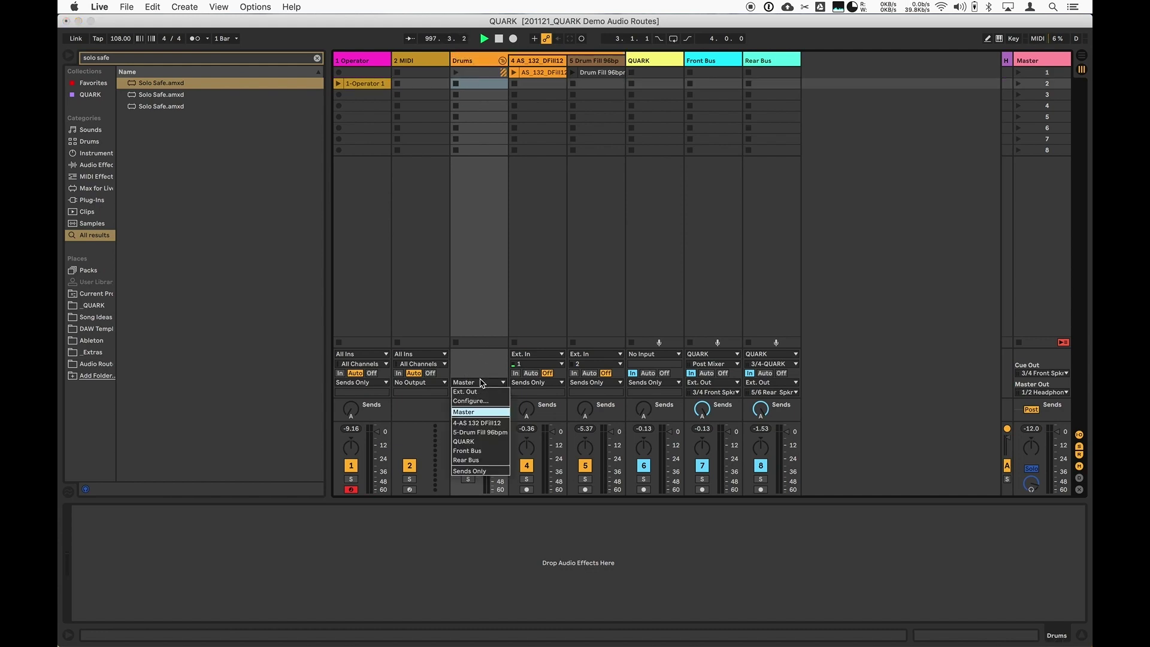
{"action": "left_click", "coordinate": [478, 472]}
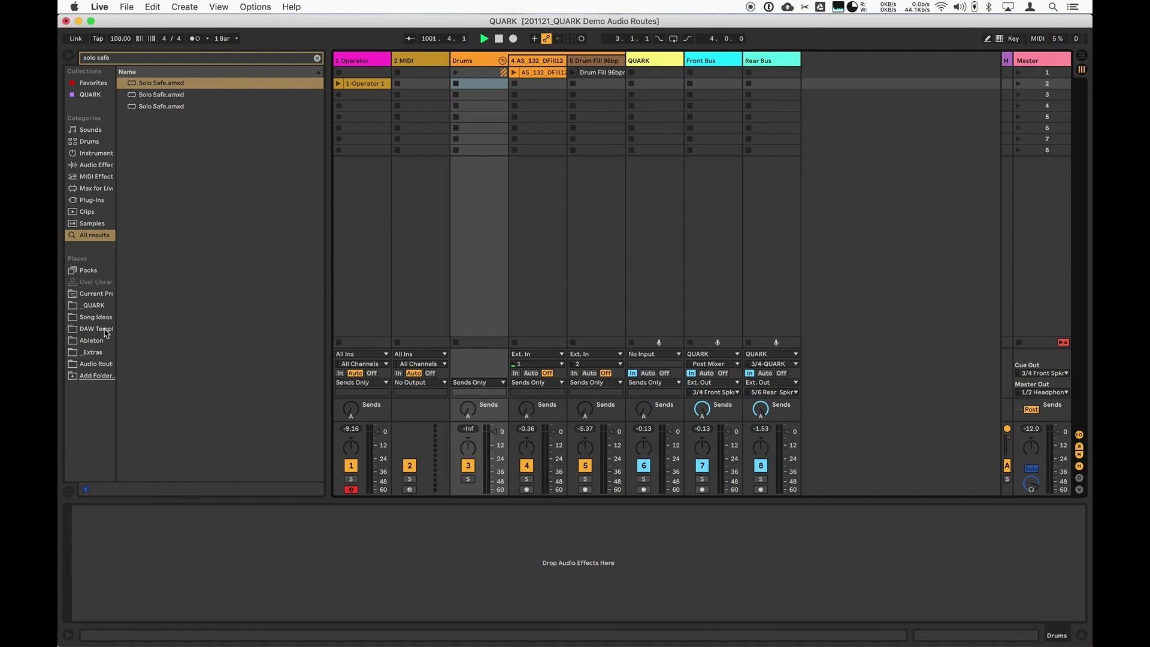
Step: Add Audio Matrix.amxd from the Audio Routes folder to the Drums group
{"action": "left_click", "coordinate": [94, 365]}
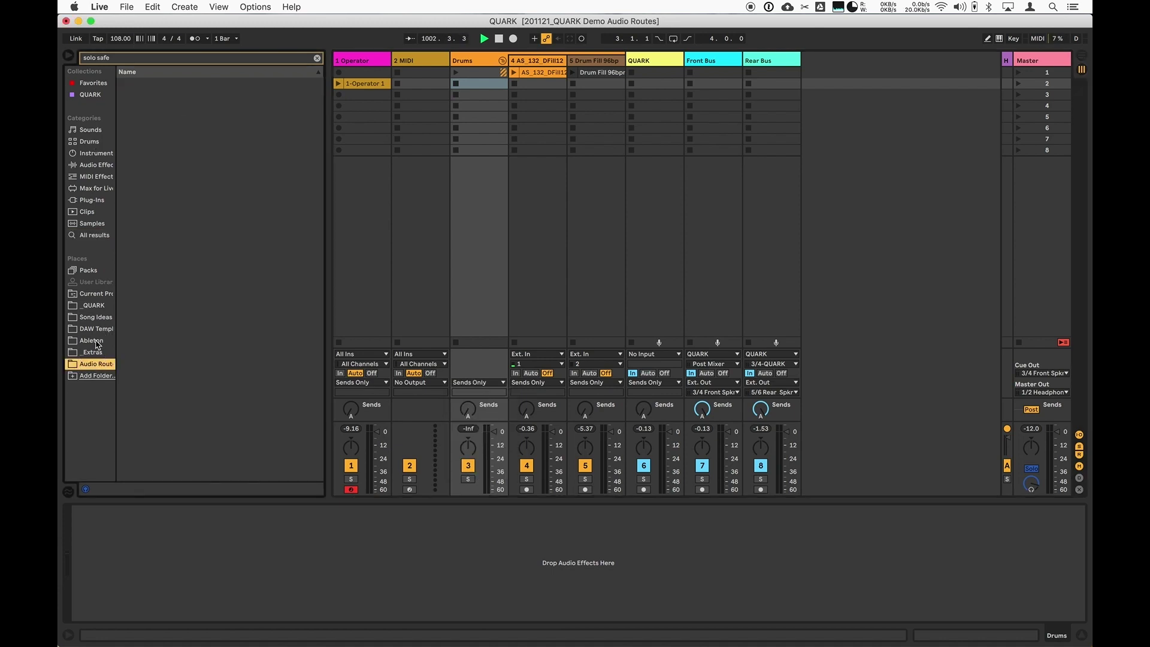
{"action": "left_click", "coordinate": [317, 59]}
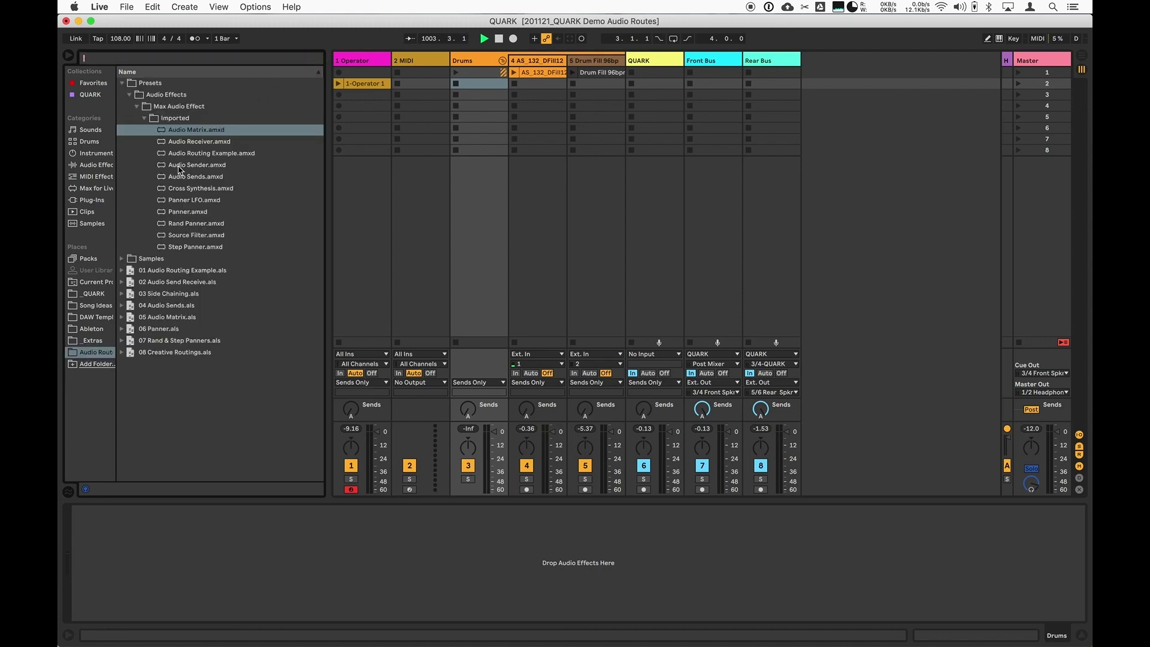
{"action": "left_click", "coordinate": [194, 132]}
{"action": "left_click_drag", "start_coordinate": [194, 132], "coordinate": [486, 66]}
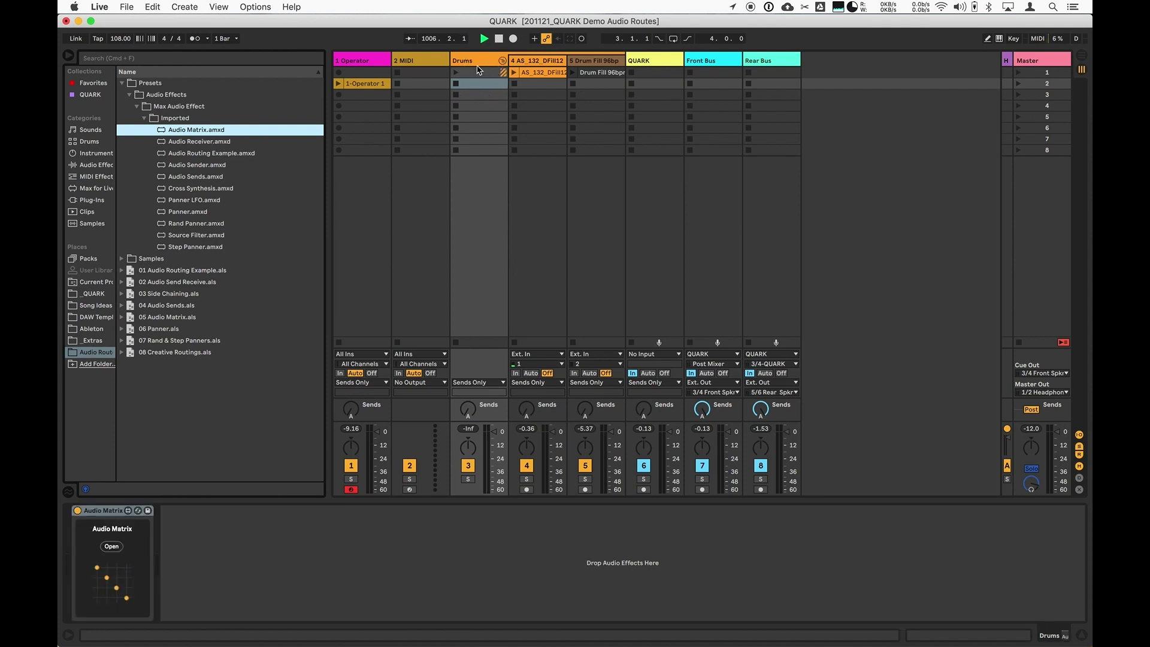
Step: Open the Drums group's Audio Matrix and set its output to QUARK
{"action": "left_click", "coordinate": [110, 547]}
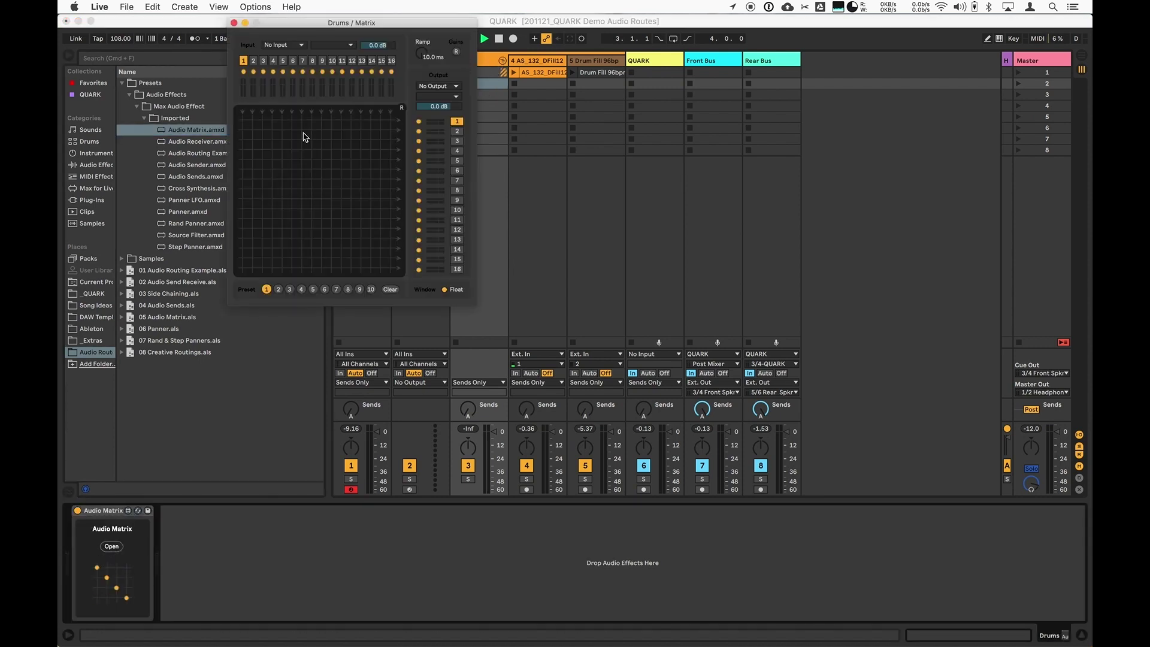
{"action": "left_click", "coordinate": [445, 86]}
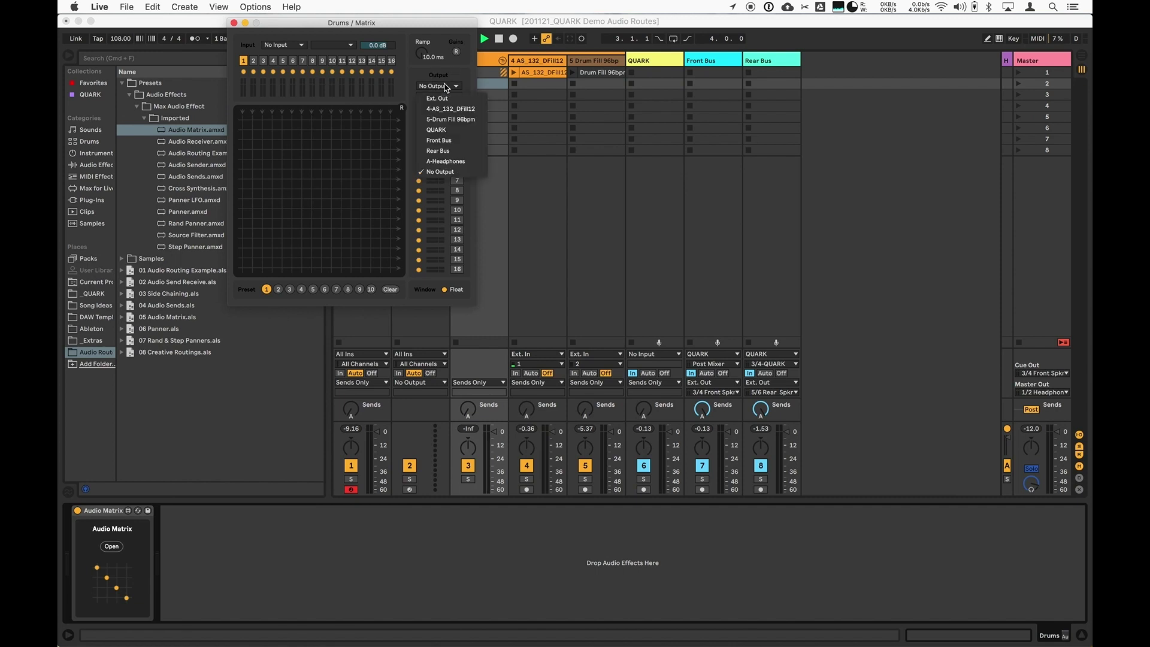
{"action": "left_click", "coordinate": [445, 129]}
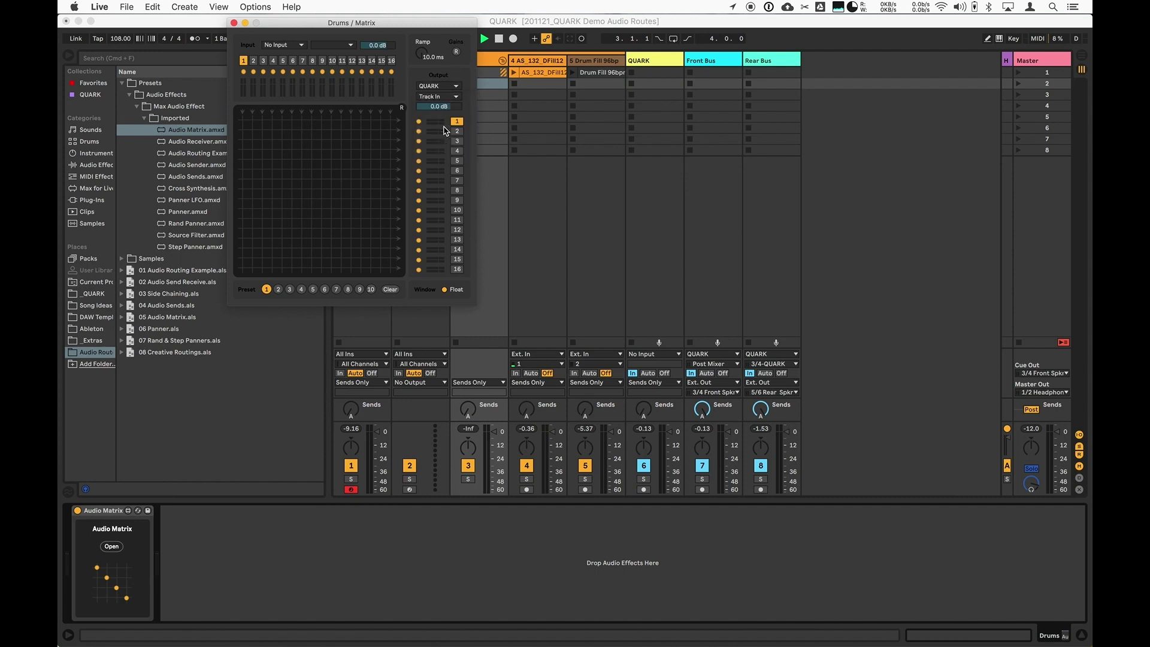
Step: Set the Drums matrix output to QUARK Track In, patch two channel points in its grid, and close the matrix
{"action": "left_click", "coordinate": [437, 98]}
{"action": "left_click", "coordinate": [436, 109]}
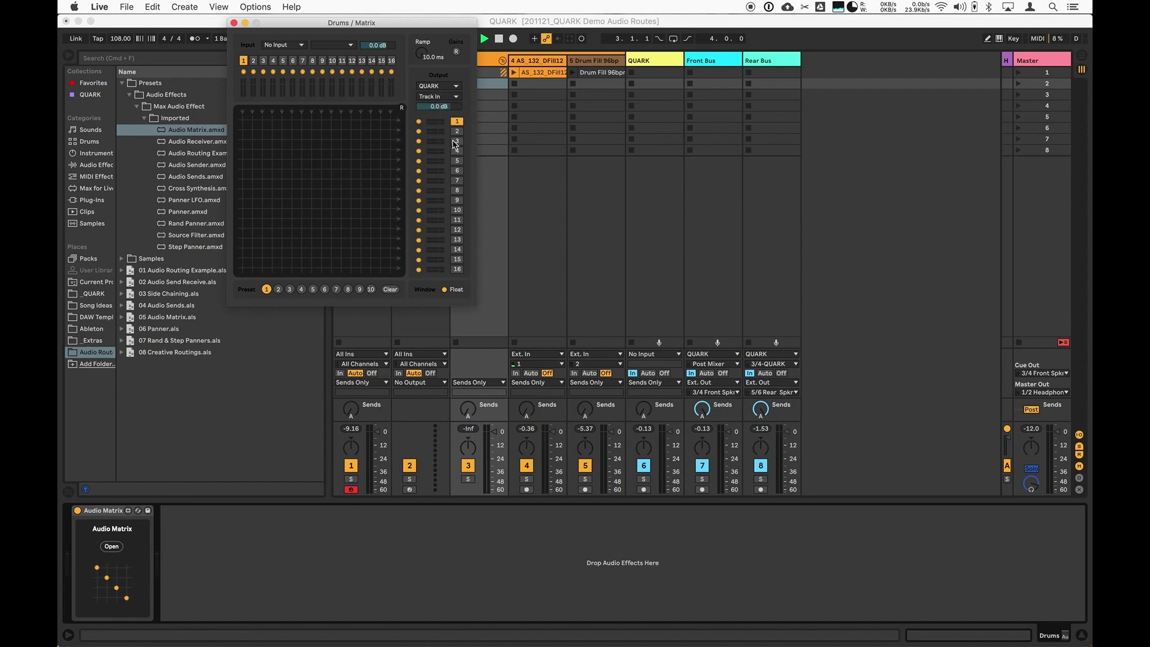
{"action": "left_click", "coordinate": [444, 87]}
{"action": "left_click", "coordinate": [443, 129]}
{"action": "left_click", "coordinate": [252, 121]}
{"action": "left_click", "coordinate": [261, 130]}
{"action": "left_click", "coordinate": [234, 24]}
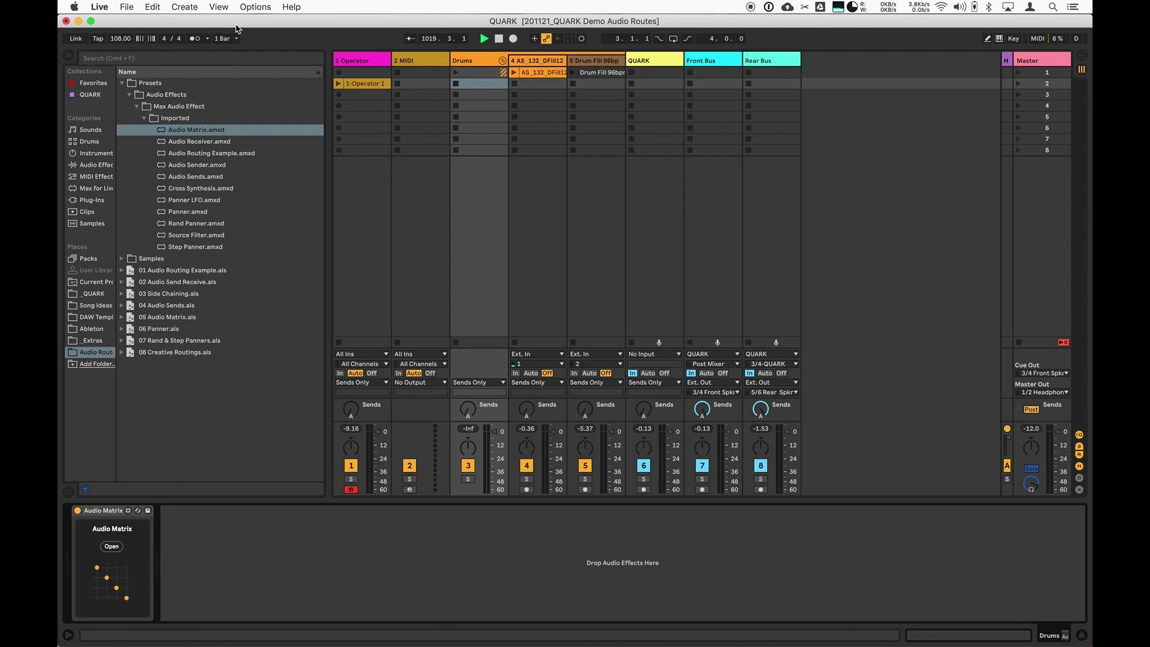
Step: Open the speaker setup of the Panner on the AS_132_DFill12 track and route output pair 1/2 to Drums
{"action": "left_click", "coordinate": [537, 62]}
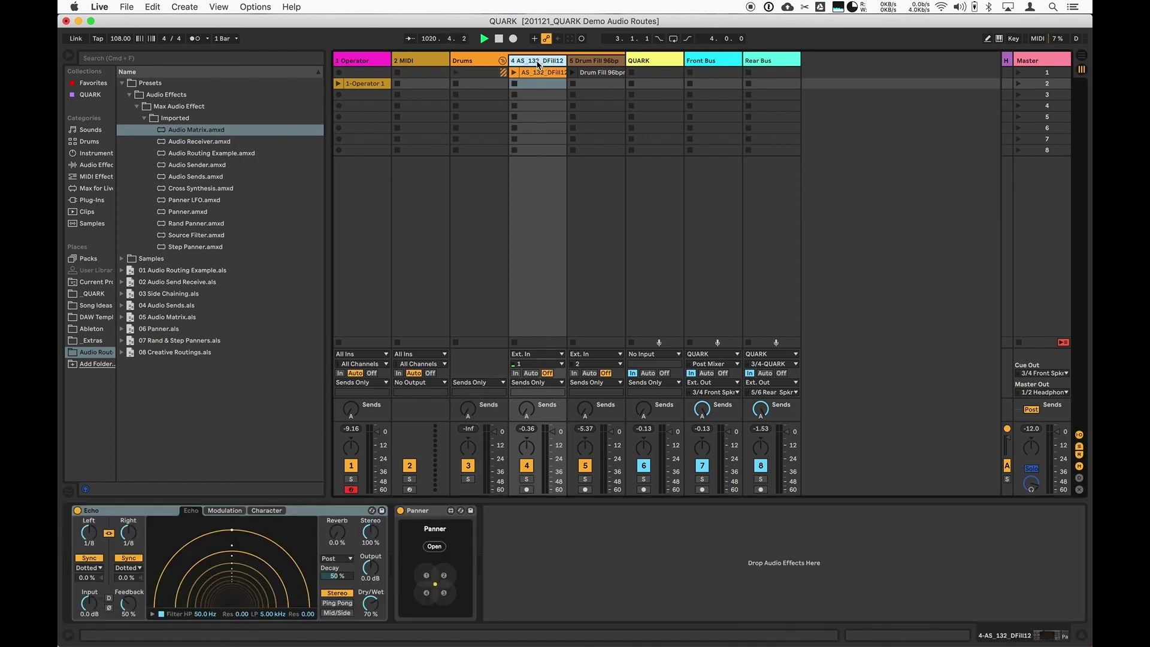
{"action": "left_click", "coordinate": [434, 546]}
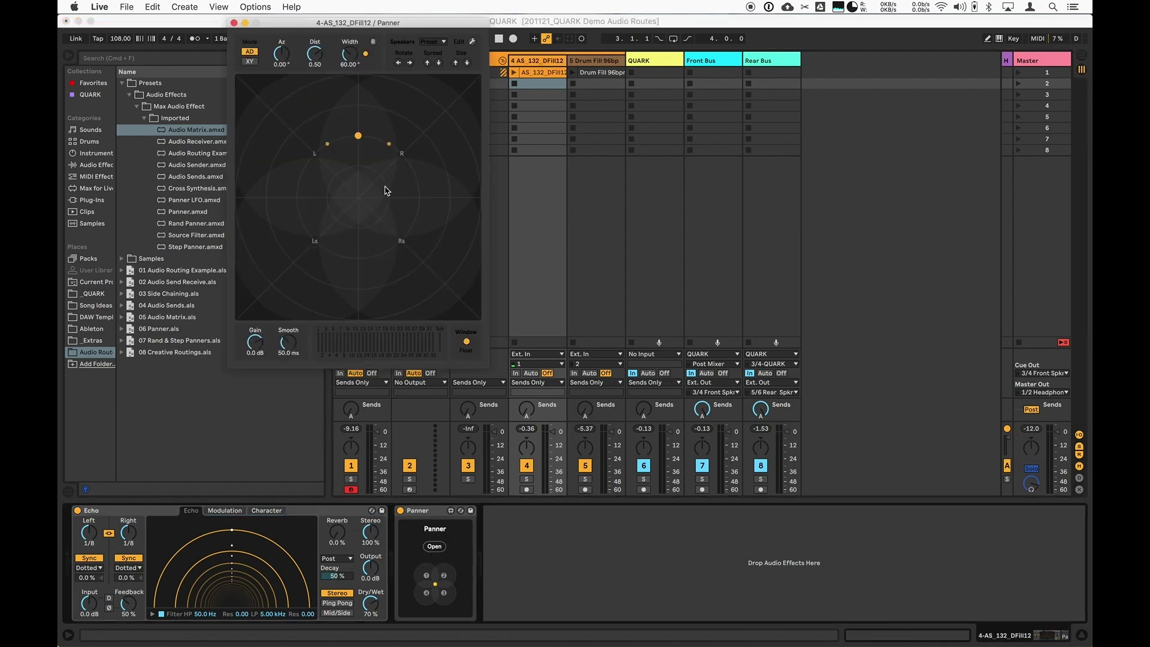
{"action": "left_click", "coordinate": [473, 41]}
{"action": "left_click", "coordinate": [502, 52]}
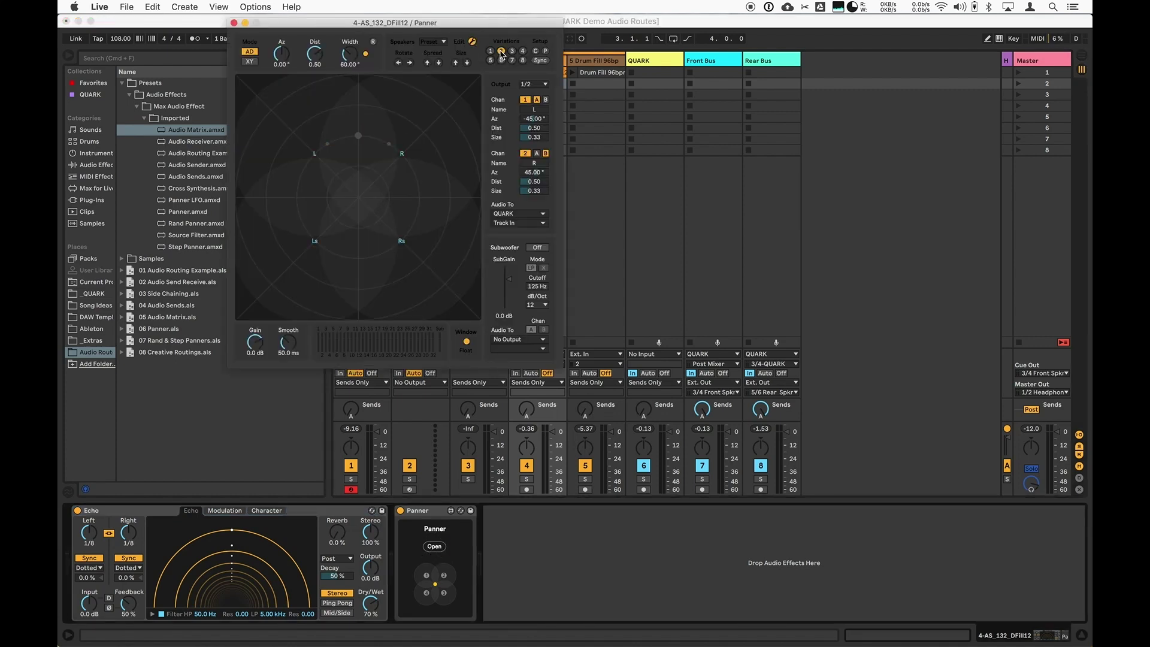
{"action": "left_click", "coordinate": [514, 214]}
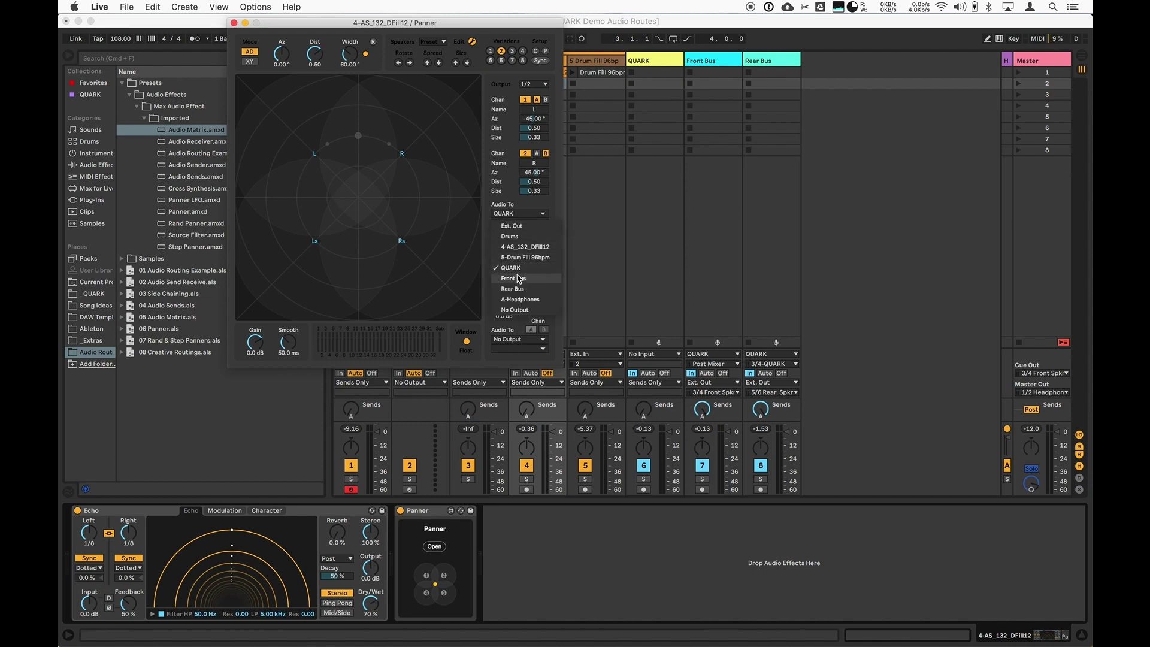
{"action": "left_click", "coordinate": [515, 239]}
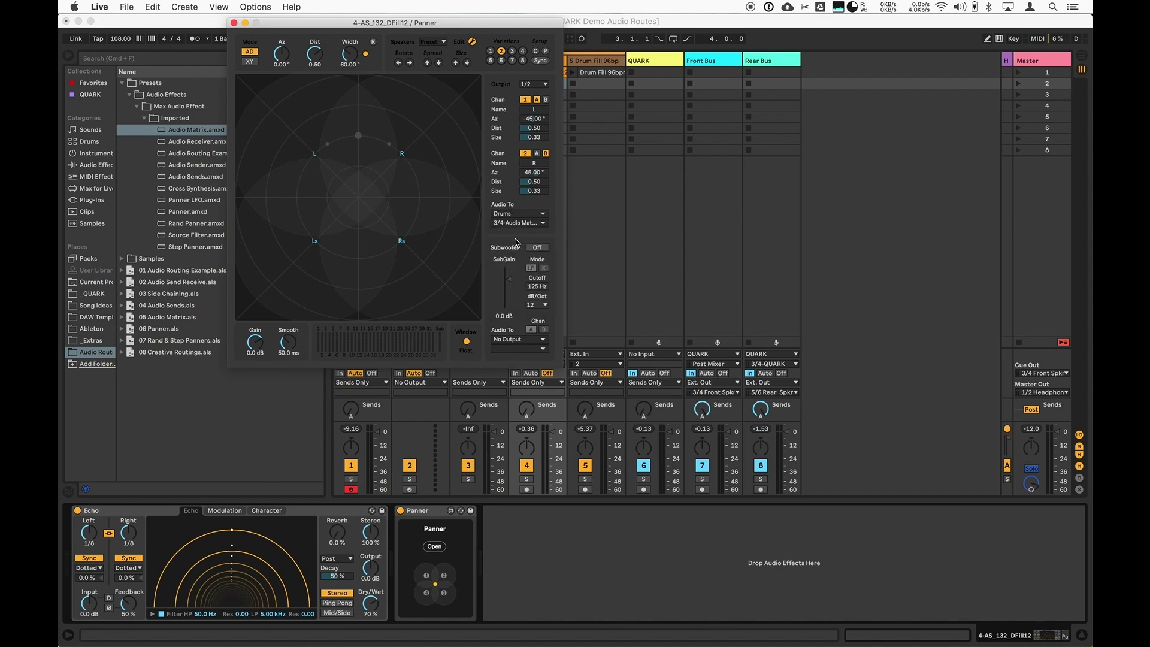
Step: Set the AS_132_DFill12 Panner's output pair 1/2 to the 3/4-Audio Matrix channel of Drums
{"action": "left_click", "coordinate": [526, 97]}
{"action": "left_click", "coordinate": [528, 111]}
{"action": "left_click", "coordinate": [514, 214]}
{"action": "left_click", "coordinate": [514, 235]}
{"action": "left_click", "coordinate": [512, 222]}
{"action": "left_click", "coordinate": [514, 245]}
{"action": "left_click", "coordinate": [523, 90]}
{"action": "left_click", "coordinate": [527, 90]}
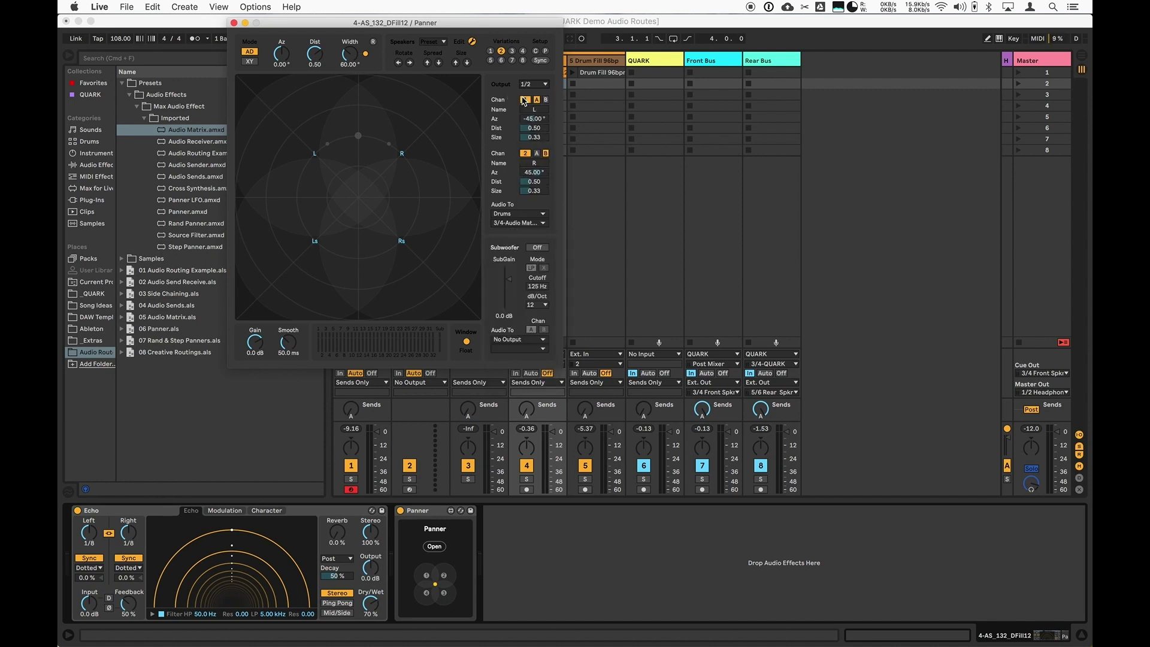
{"action": "left_click", "coordinate": [514, 223]}
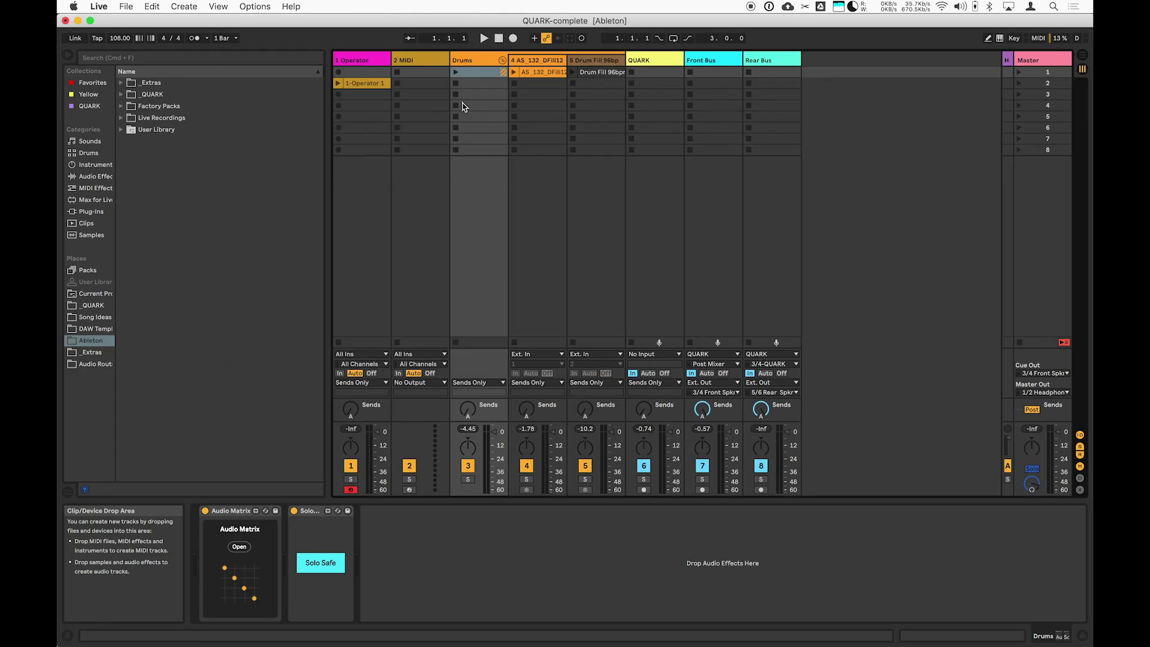
Step: In the QUARK-complete set, launch the Drums group and audition it with the group and AS_132_DFill12 soloed, then clear the solos
{"action": "left_click", "coordinate": [455, 73]}
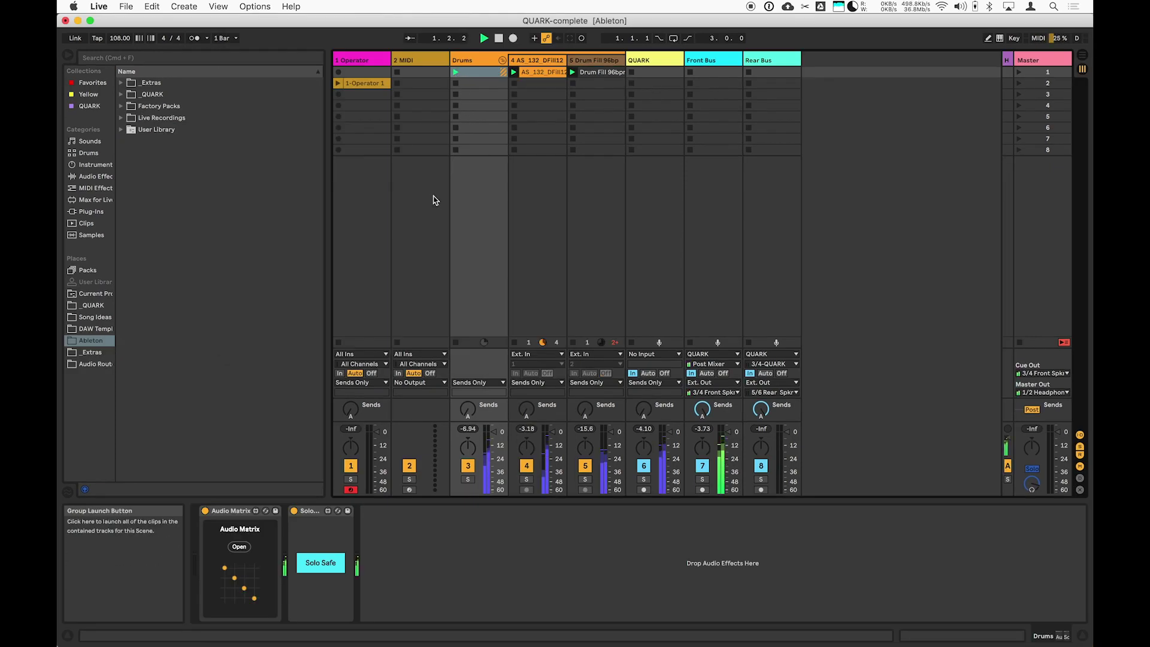
{"action": "left_click", "coordinate": [468, 479]}
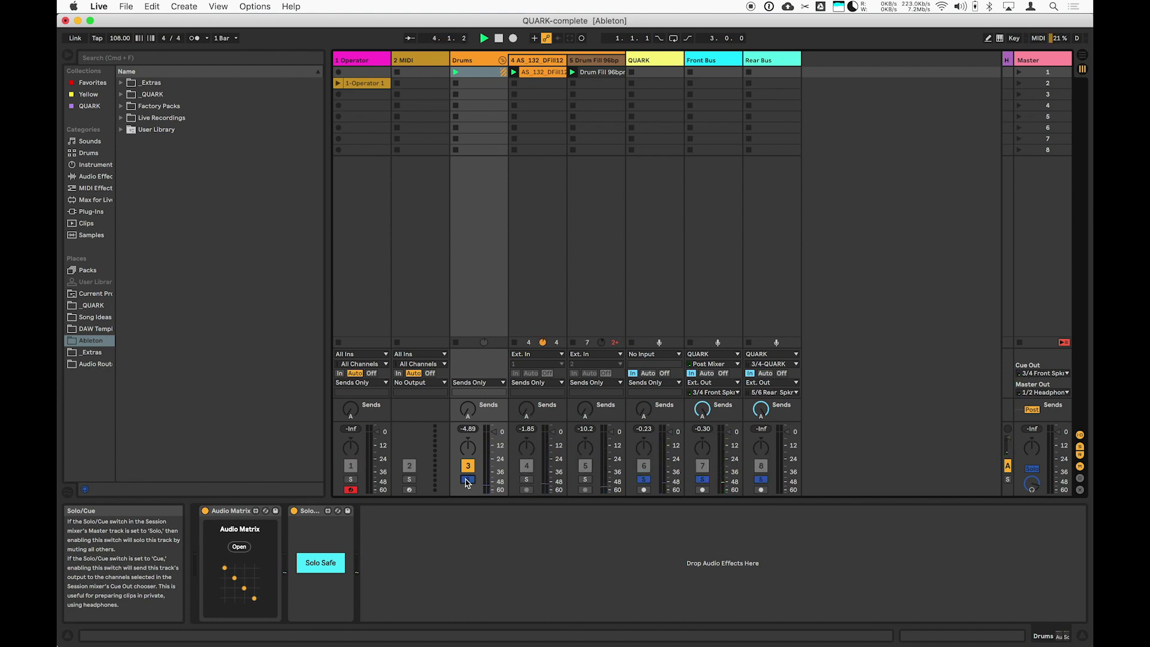
{"action": "left_click", "coordinate": [525, 480]}
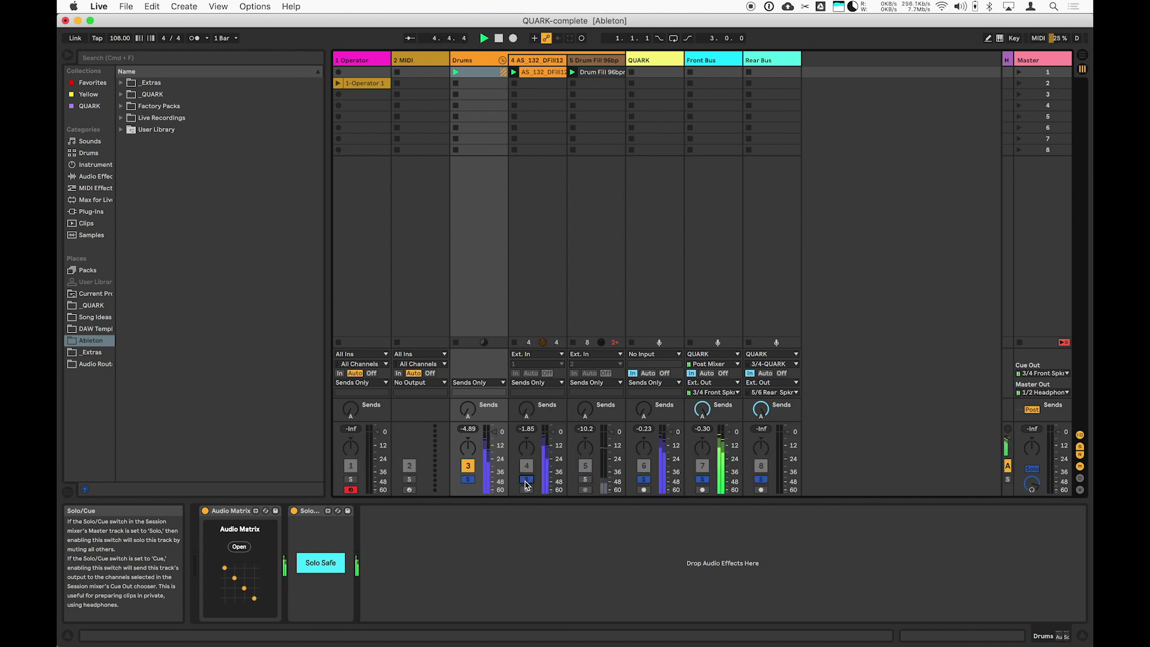
{"action": "left_click", "coordinate": [526, 480]}
{"action": "left_click", "coordinate": [468, 480]}
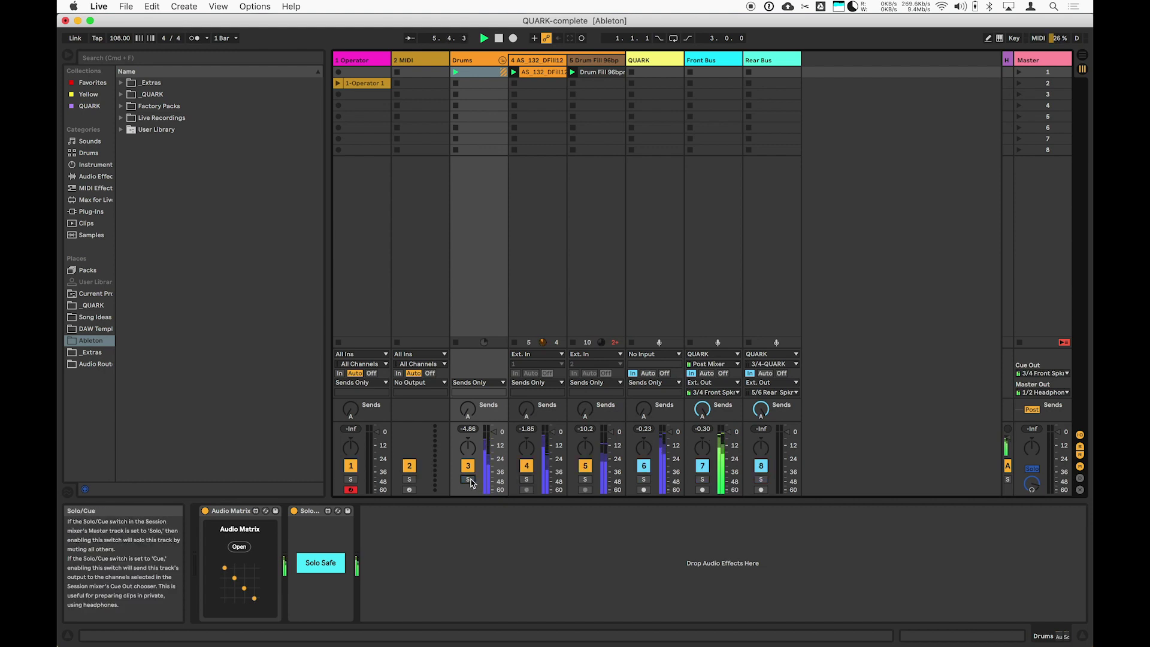
{"action": "left_click", "coordinate": [469, 480]}
Step: Route the audio outputs of AS_132_DFill12 and Drum Fill 96bpm to Drums and test soloing the group
{"action": "left_click", "coordinate": [523, 383]}
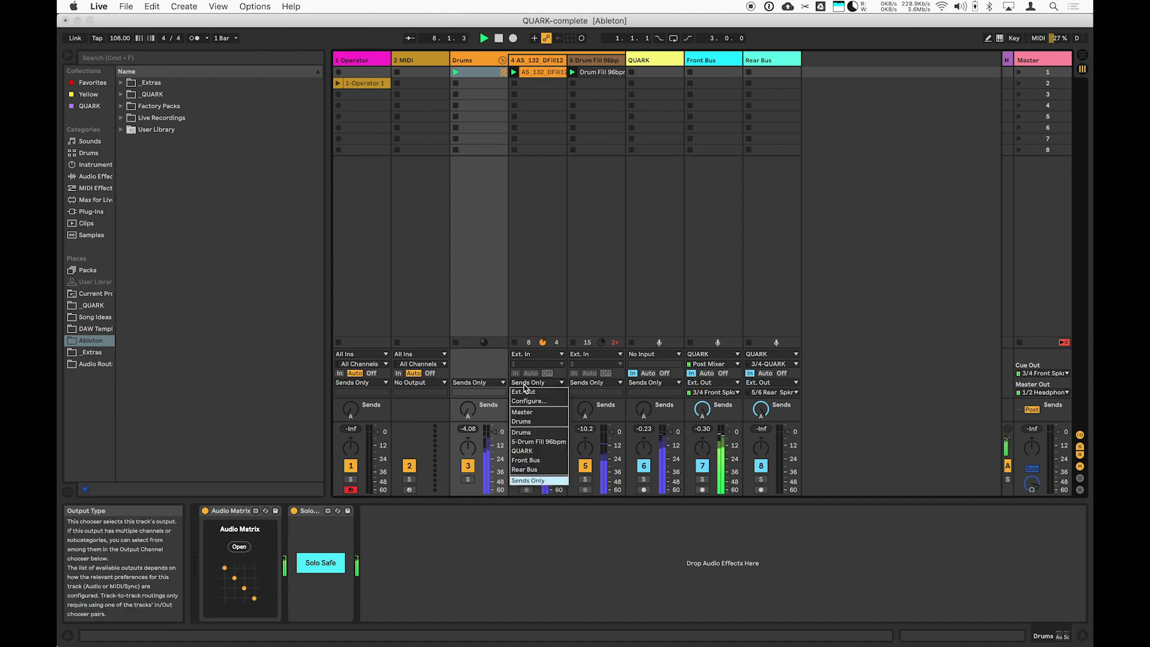
{"action": "left_click", "coordinate": [526, 421]}
{"action": "left_click", "coordinate": [579, 383]}
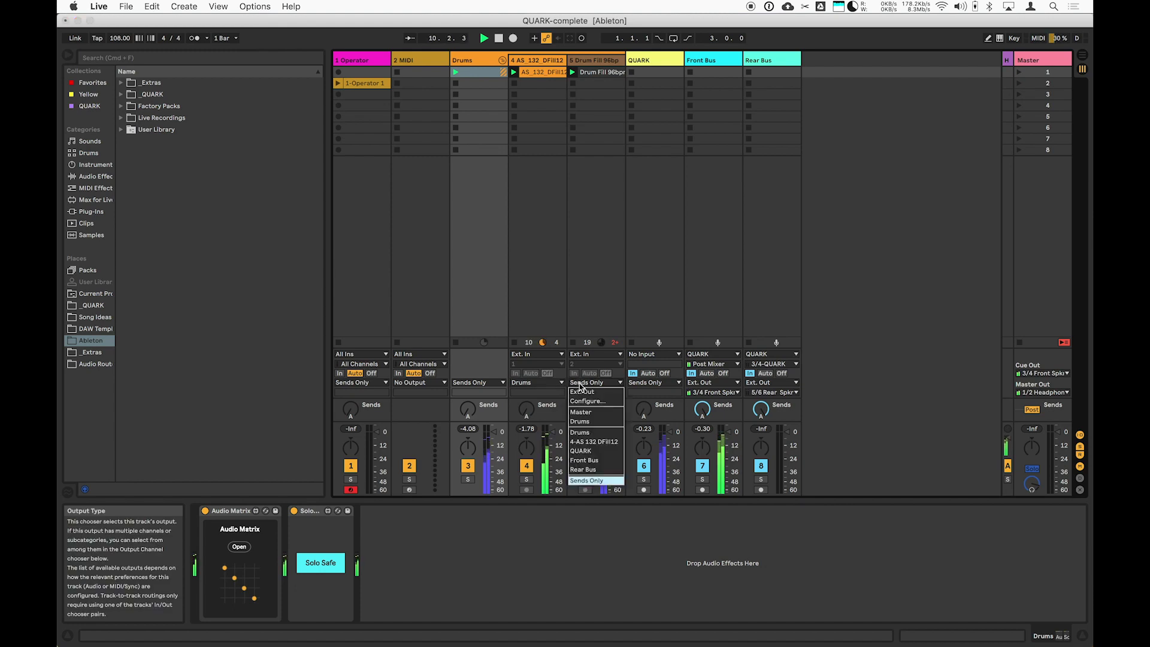
{"action": "left_click", "coordinate": [587, 422]}
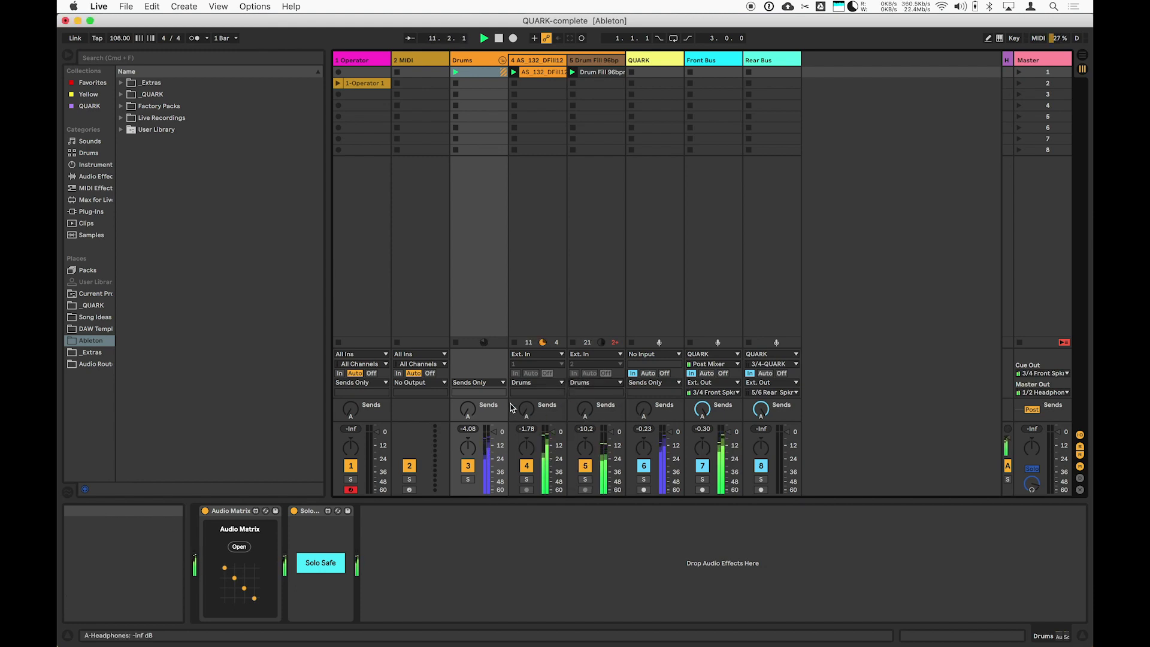
{"action": "left_click", "coordinate": [468, 480]}
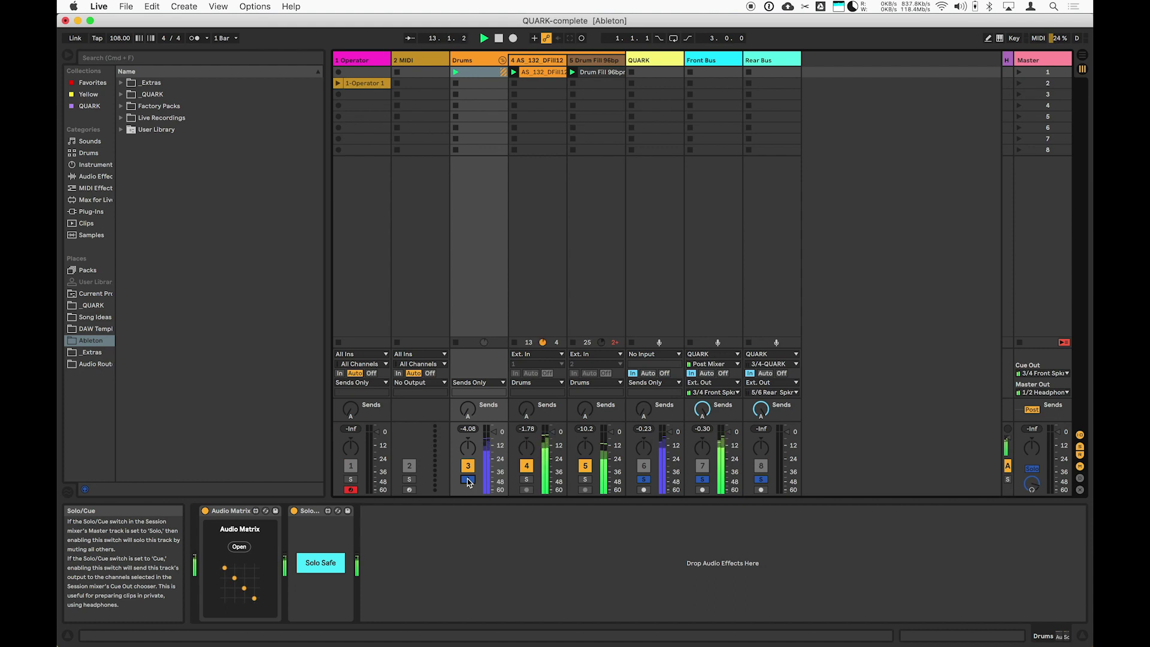
{"action": "left_click", "coordinate": [468, 480]}
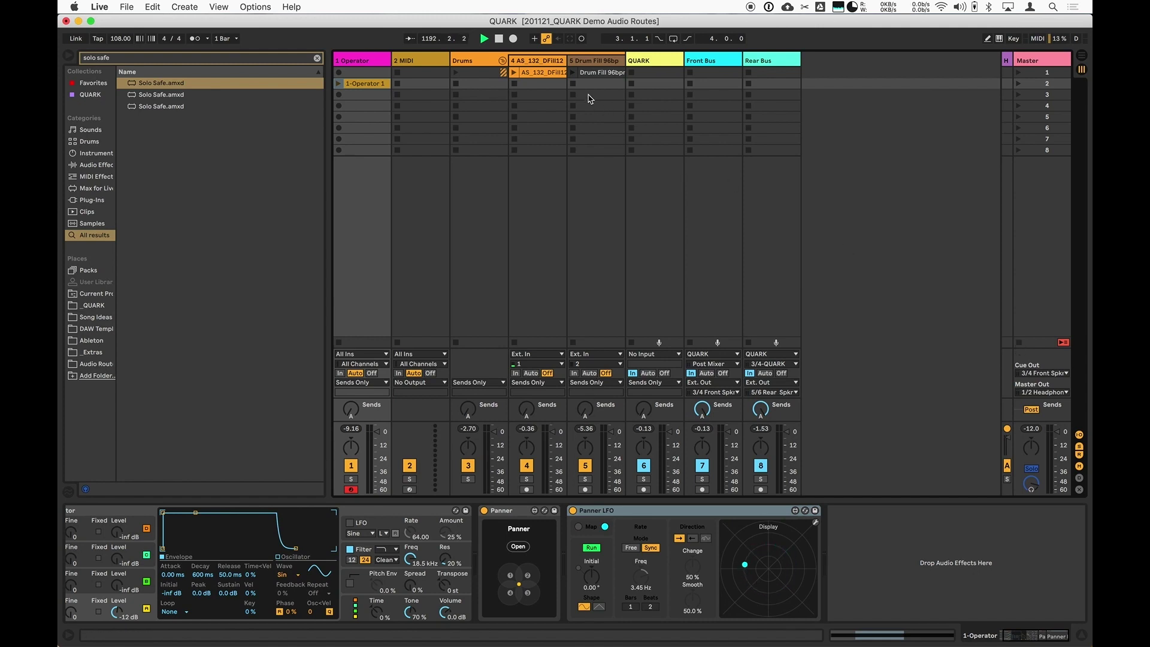
Step: In the demo set, play the Drum Fill 96bpm clip and add Echo to the Drums group ahead of Audio Matrix
{"action": "left_click", "coordinate": [573, 73]}
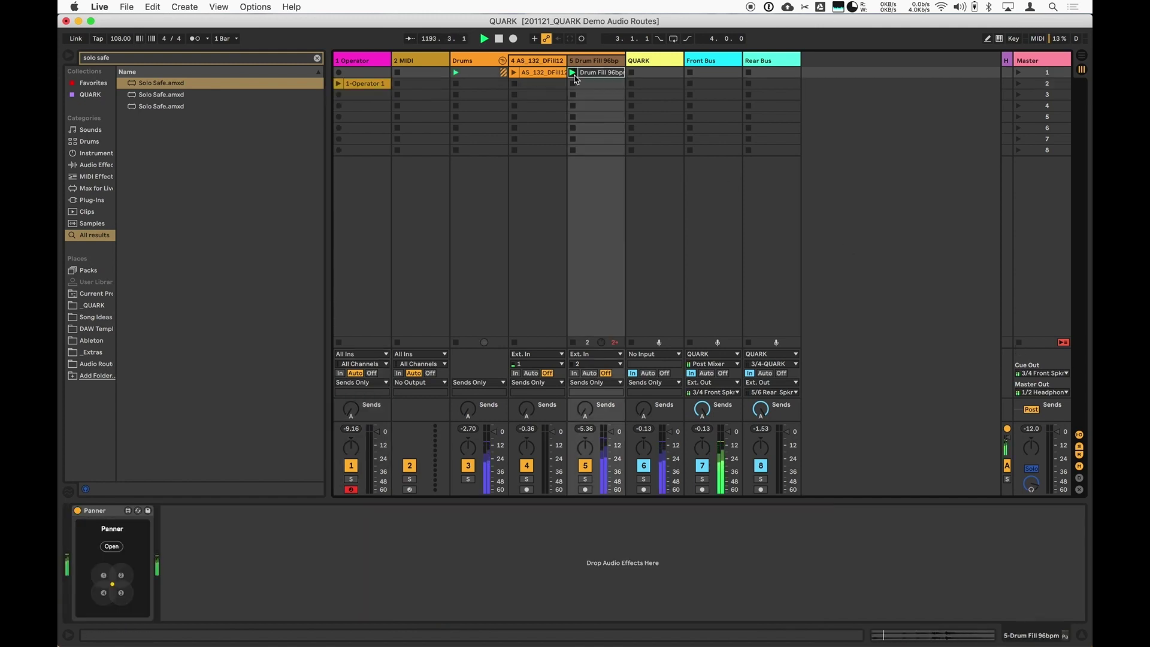
{"action": "left_click", "coordinate": [317, 58]}
{"action": "type", "text": "Echo"}
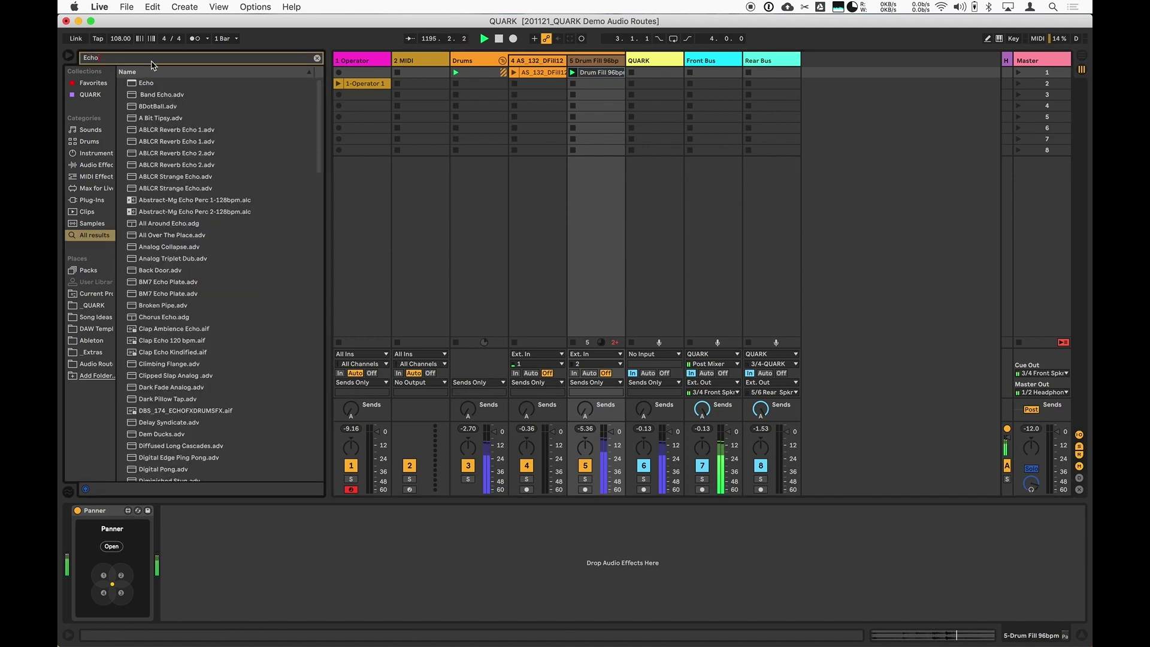
{"action": "left_click_drag", "start_coordinate": [140, 85], "coordinate": [483, 58]}
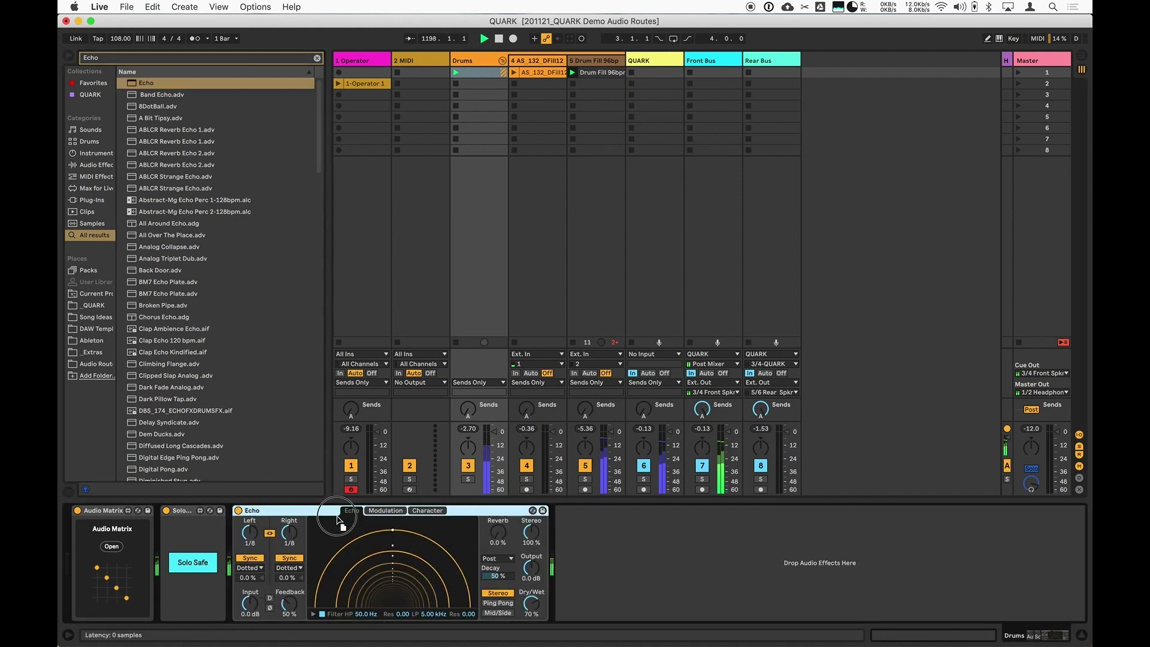
{"action": "left_click_drag", "start_coordinate": [236, 510], "coordinate": [70, 516]}
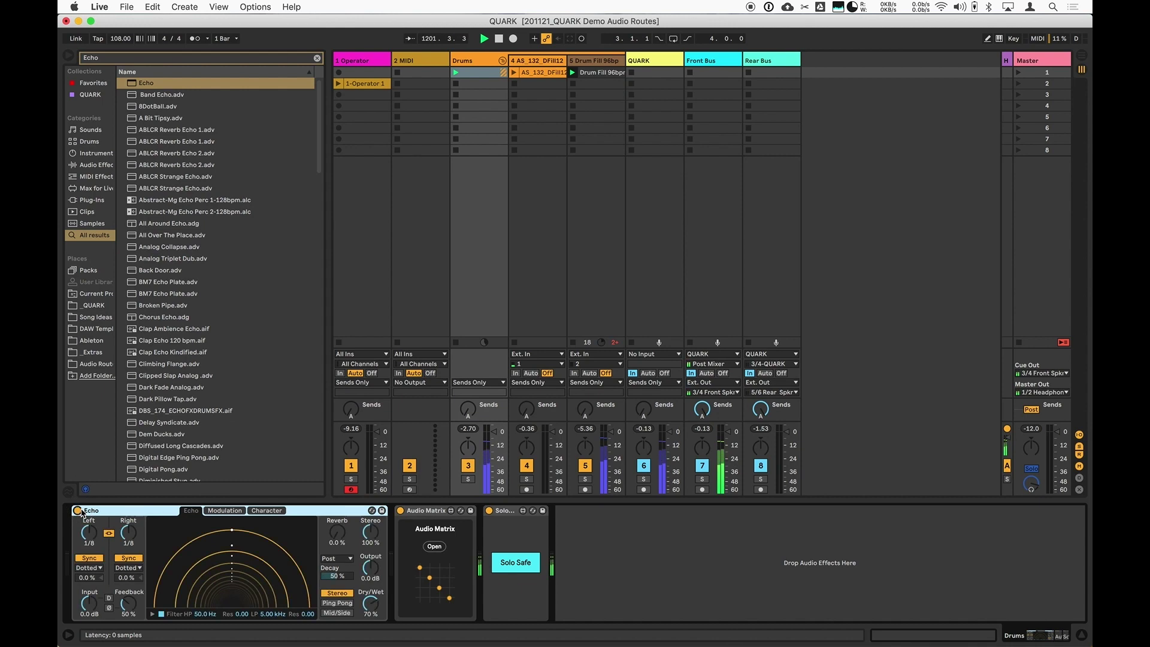
Step: Move Echo from the Drums group to the Drum Fill 96bpm track ahead of its Panner and stop all clips
{"action": "left_click_drag", "start_coordinate": [135, 510], "coordinate": [587, 62]}
{"action": "left_click_drag", "start_coordinate": [155, 517], "coordinate": [72, 530]}
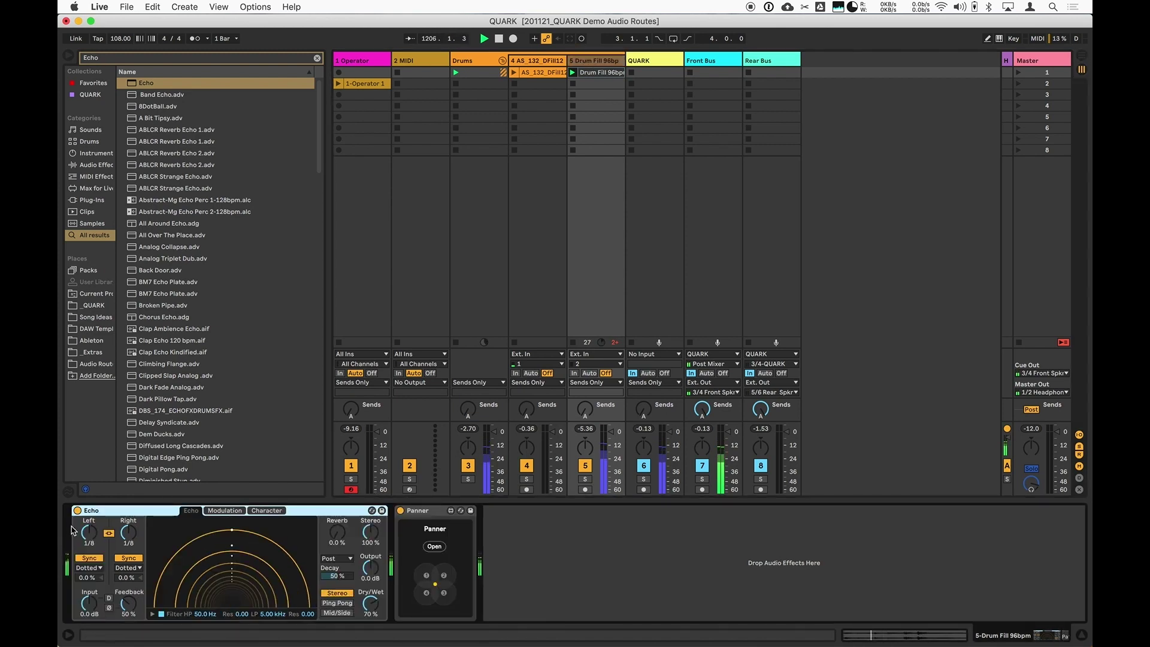
{"action": "left_click", "coordinate": [1020, 347]}
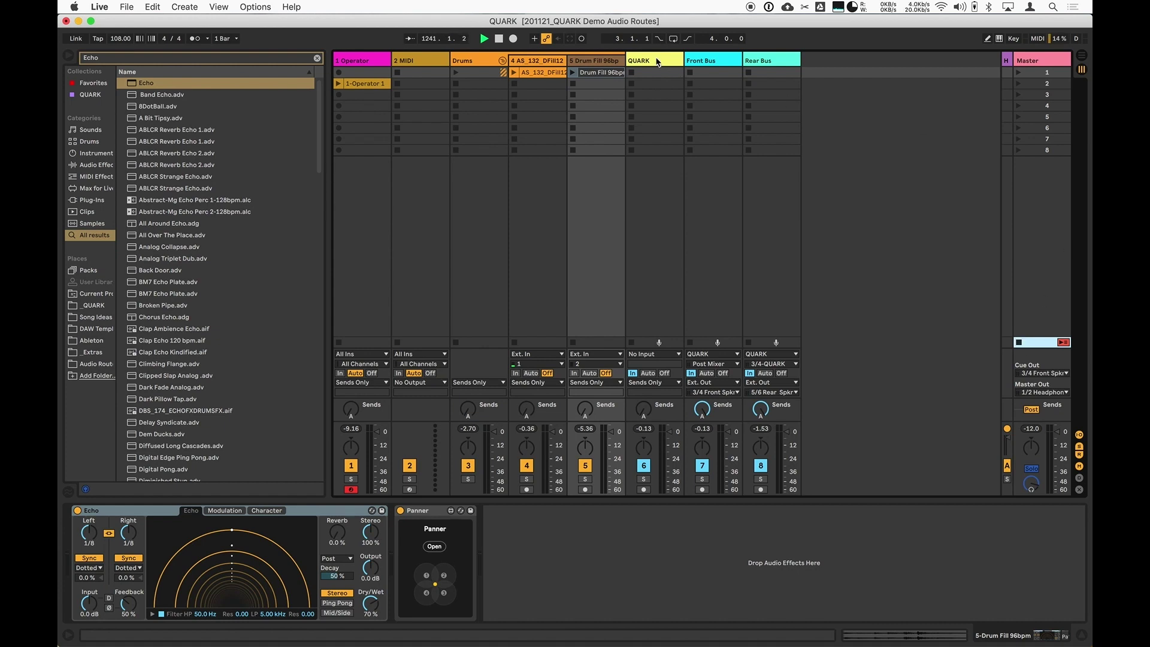
Step: Open the QUARK plug-in on the QUARK track and review its encode and decode modes
{"action": "left_click", "coordinate": [657, 61]}
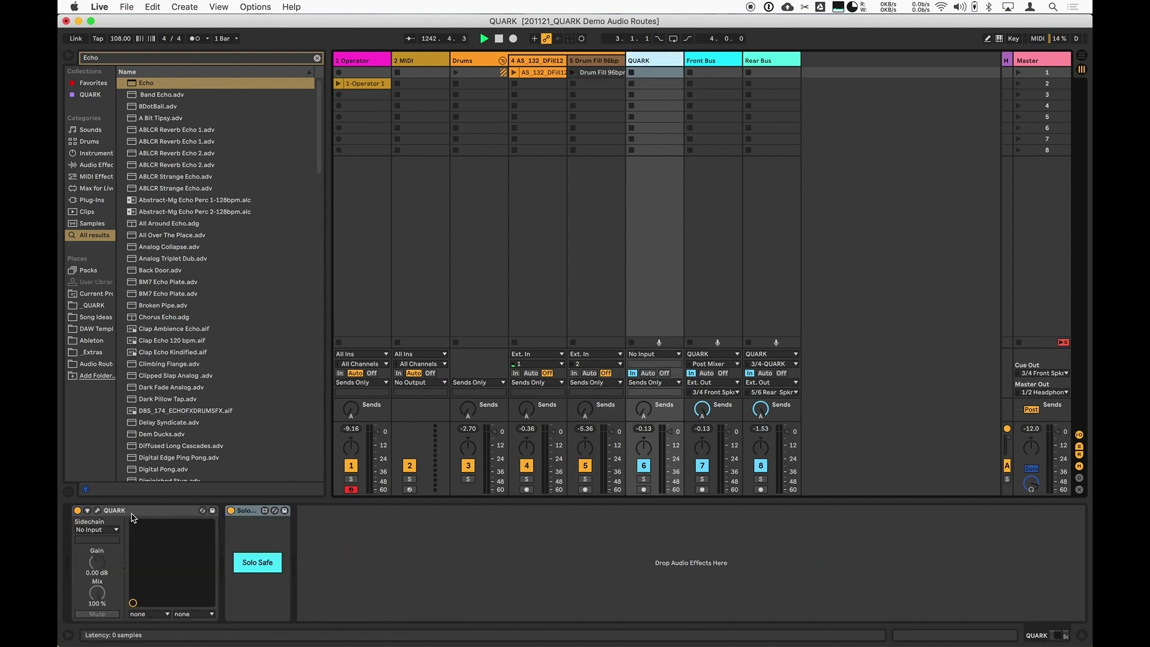
{"action": "left_click", "coordinate": [97, 510]}
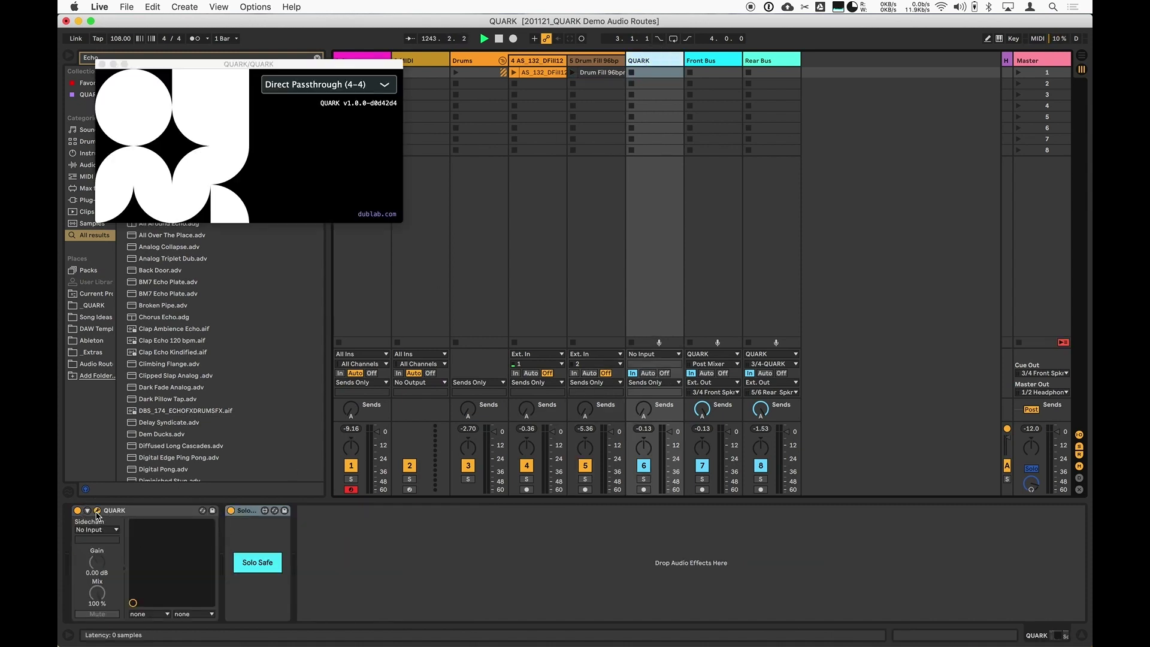
{"action": "left_click", "coordinate": [320, 87]}
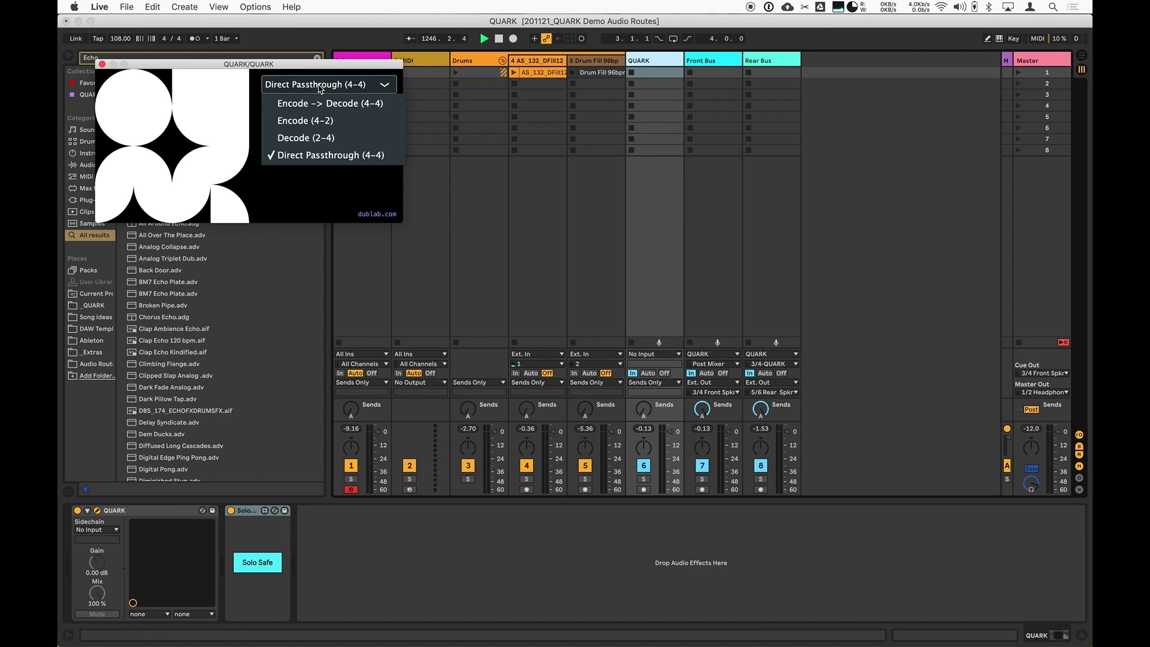
{"action": "left_click", "coordinate": [319, 89]}
Step: Launch scene 1 and audition it with the QUARK plug-in in Encode (4-2) mode
{"action": "left_click", "coordinate": [1018, 73]}
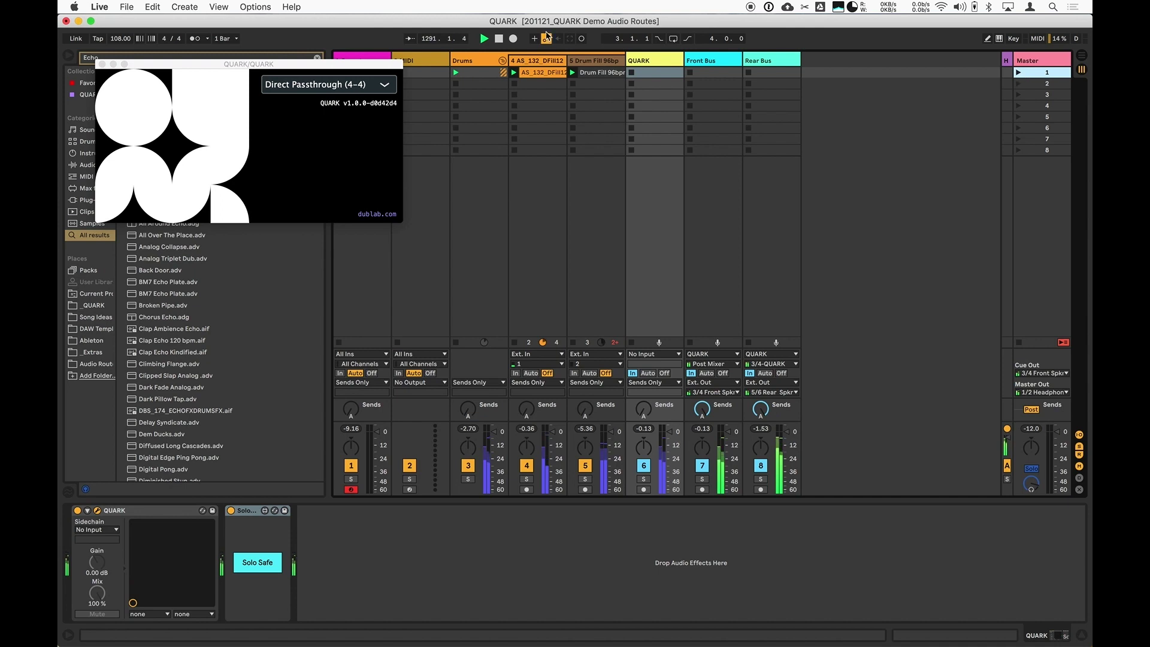
{"action": "left_click", "coordinate": [340, 88]}
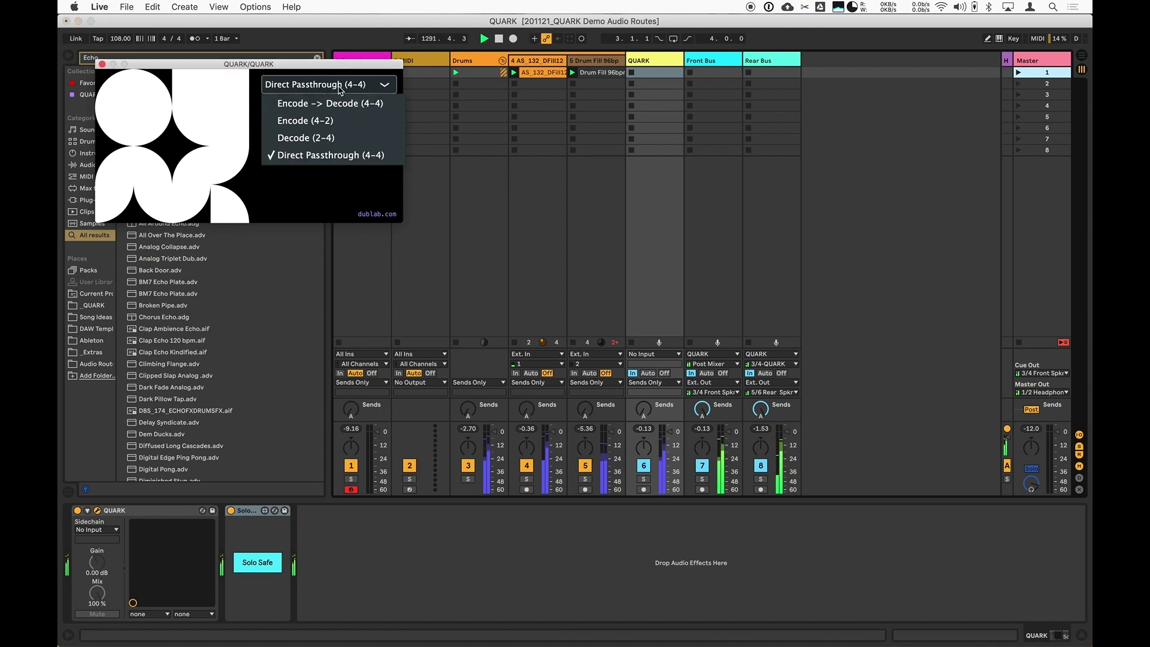
{"action": "left_click", "coordinate": [327, 122]}
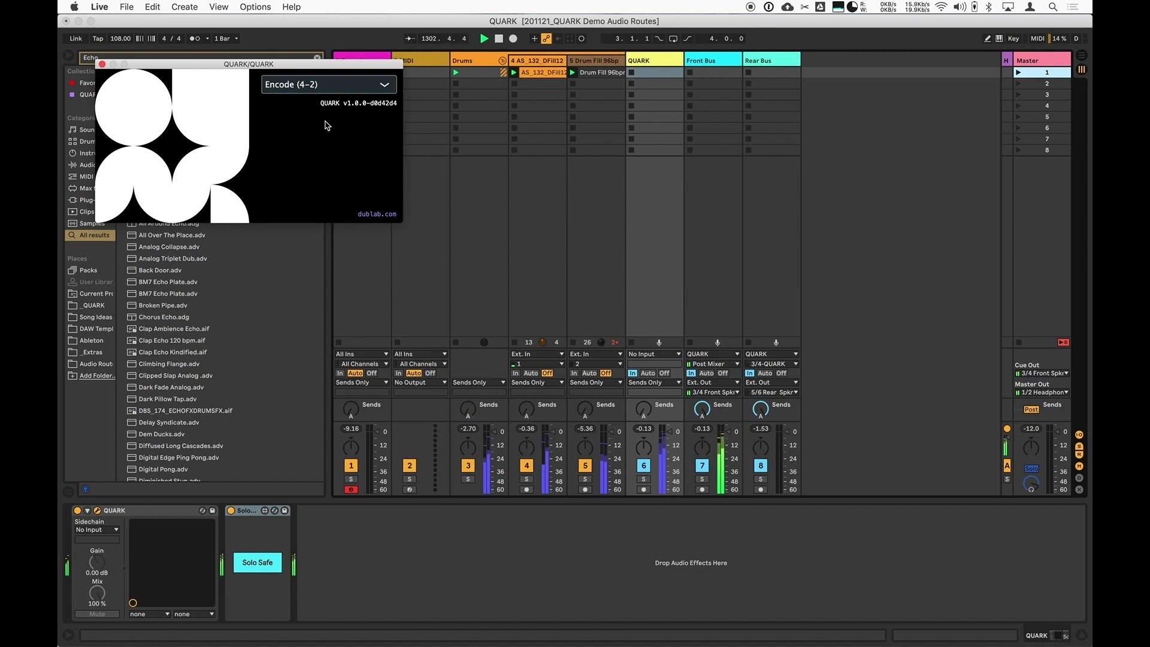
Step: Switch the QUARK plug-in to Encode -> Decode (4-4) mode, listen to the drums, and stop all clips
{"action": "left_click", "coordinate": [318, 84]}
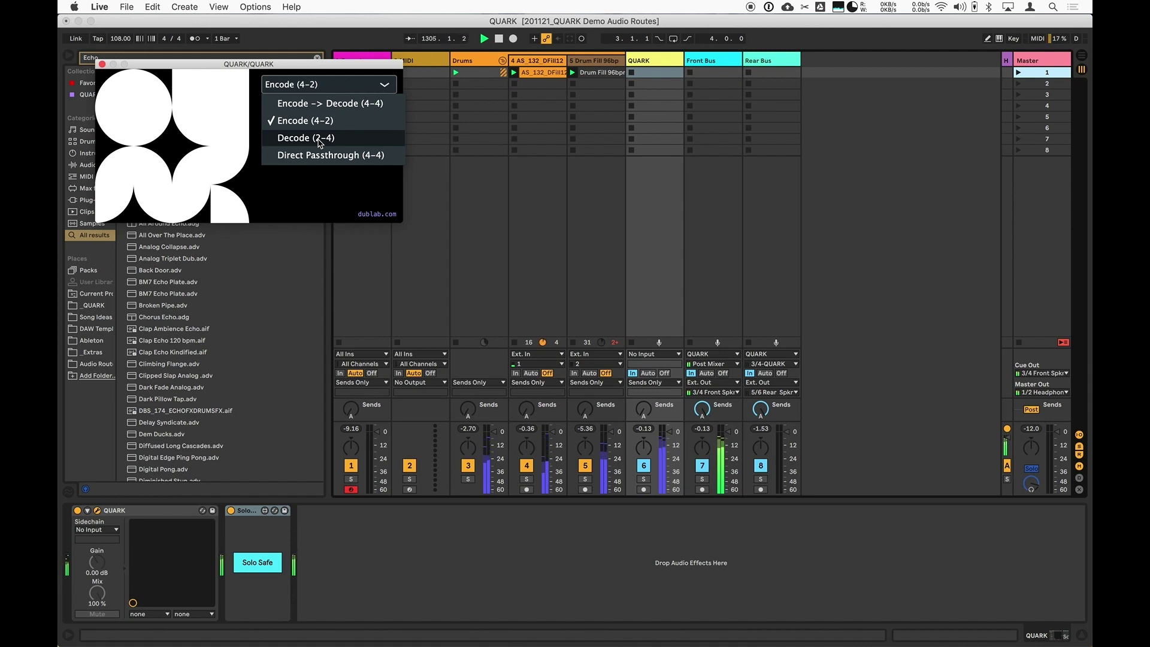
{"action": "left_click", "coordinate": [319, 106]}
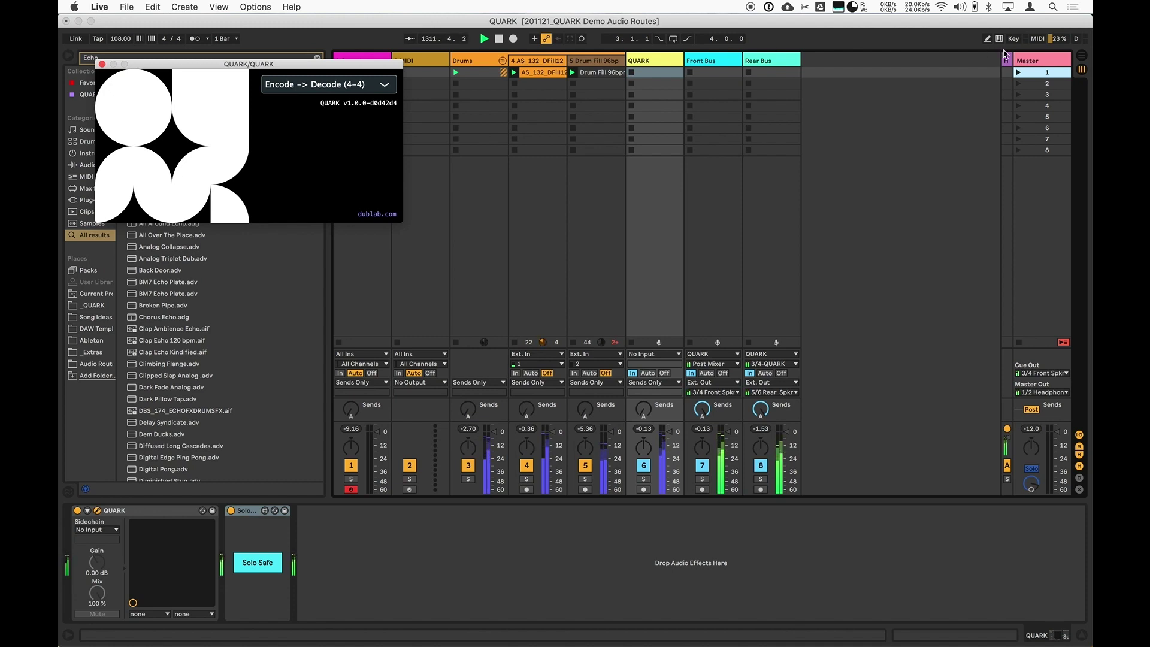
{"action": "left_click", "coordinate": [1019, 344]}
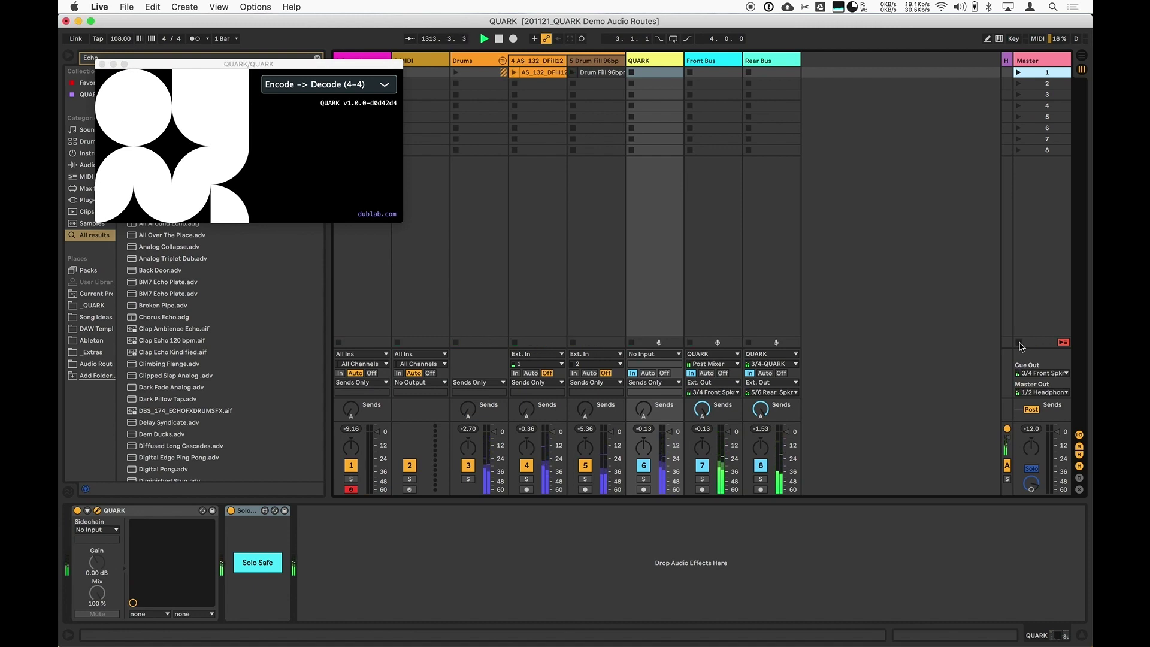
Step: Move the QUARK plug-in window clear of the tracks and launch the 1-Operator 1 clip
{"action": "left_click_drag", "start_coordinate": [328, 68], "coordinate": [324, 165]}
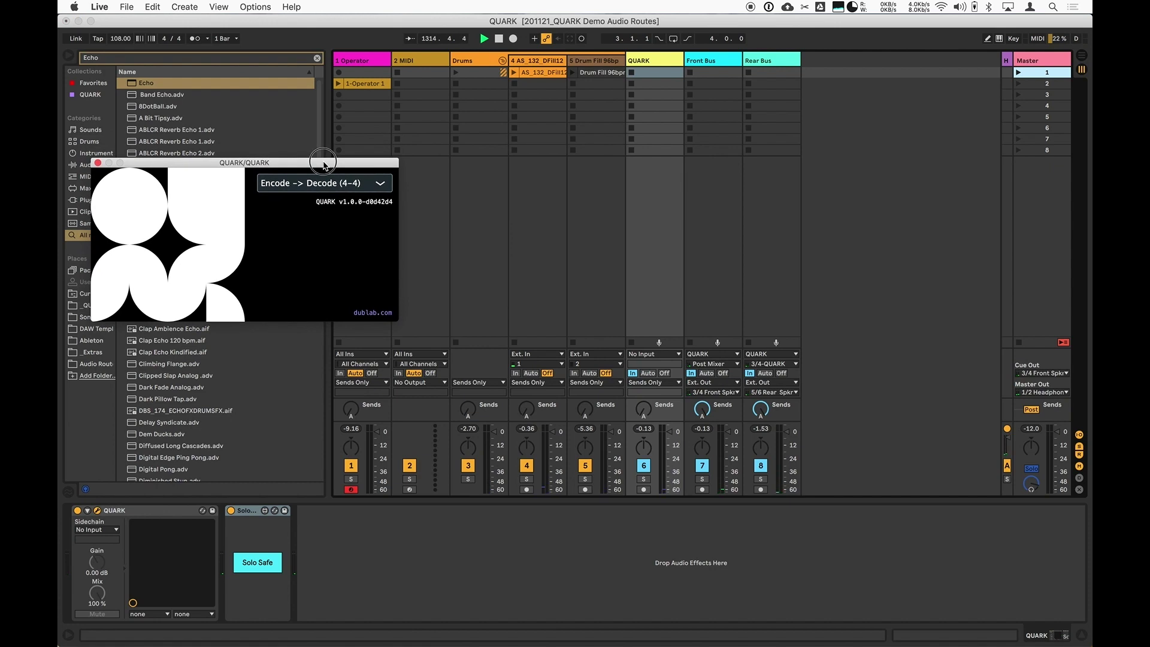
{"action": "left_click", "coordinate": [338, 84]}
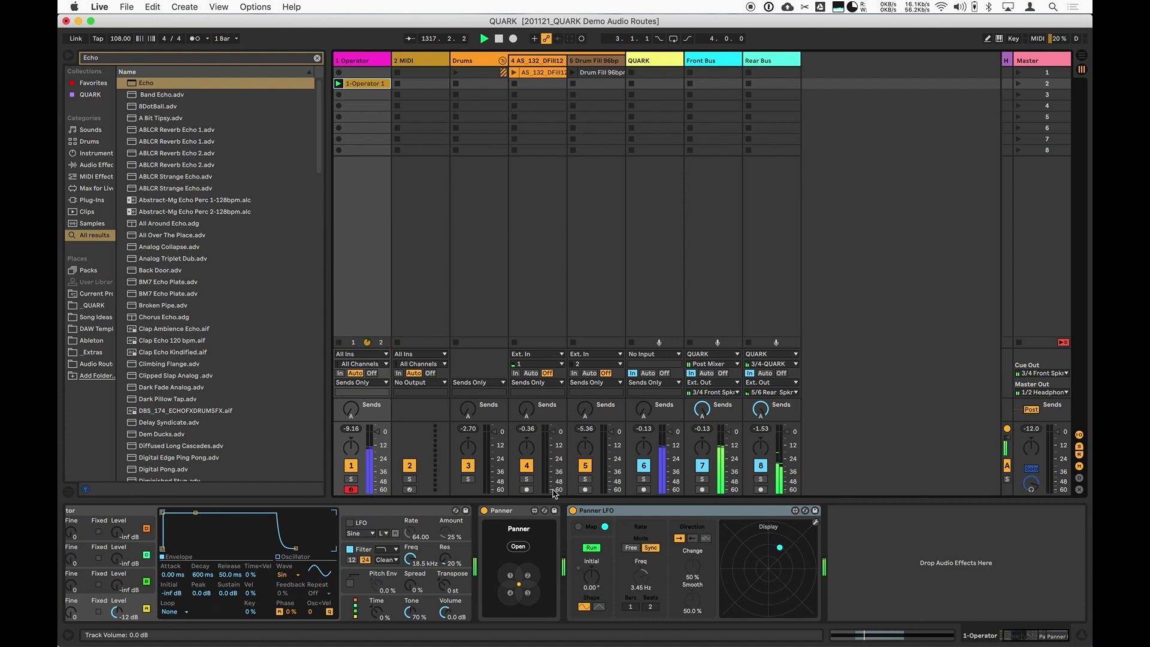
Step: Stop the Panner LFO on the 1-Operator track and pan the Operator to the front-left speaker with width 0° in the Panner
{"action": "left_click", "coordinate": [592, 549]}
{"action": "left_click", "coordinate": [518, 546]}
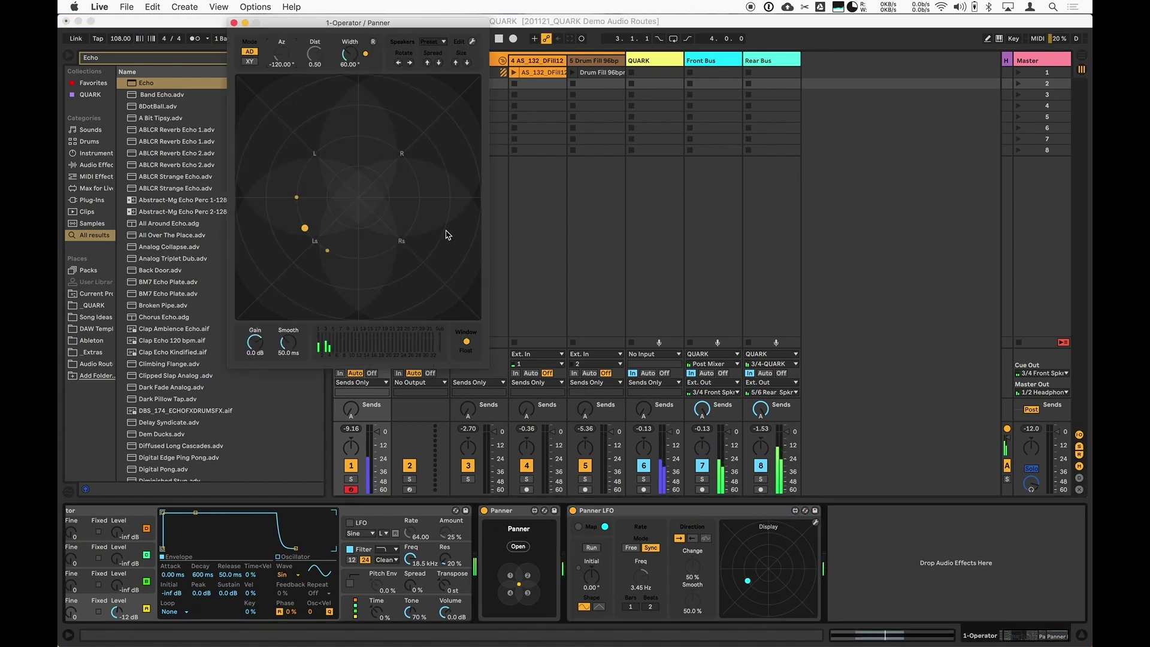
{"action": "left_click_drag", "start_coordinate": [352, 22], "coordinate": [250, 34]}
{"action": "left_click_drag", "start_coordinate": [212, 242], "coordinate": [216, 165]}
{"action": "mouse_move", "coordinate": [257, 70]}
{"action": "left_mouse_down"}
{"action": "mouse_move", "coordinate": [257, 99]}
{"action": "mouse_move", "coordinate": [255, 70]}
{"action": "left_mouse_up"}
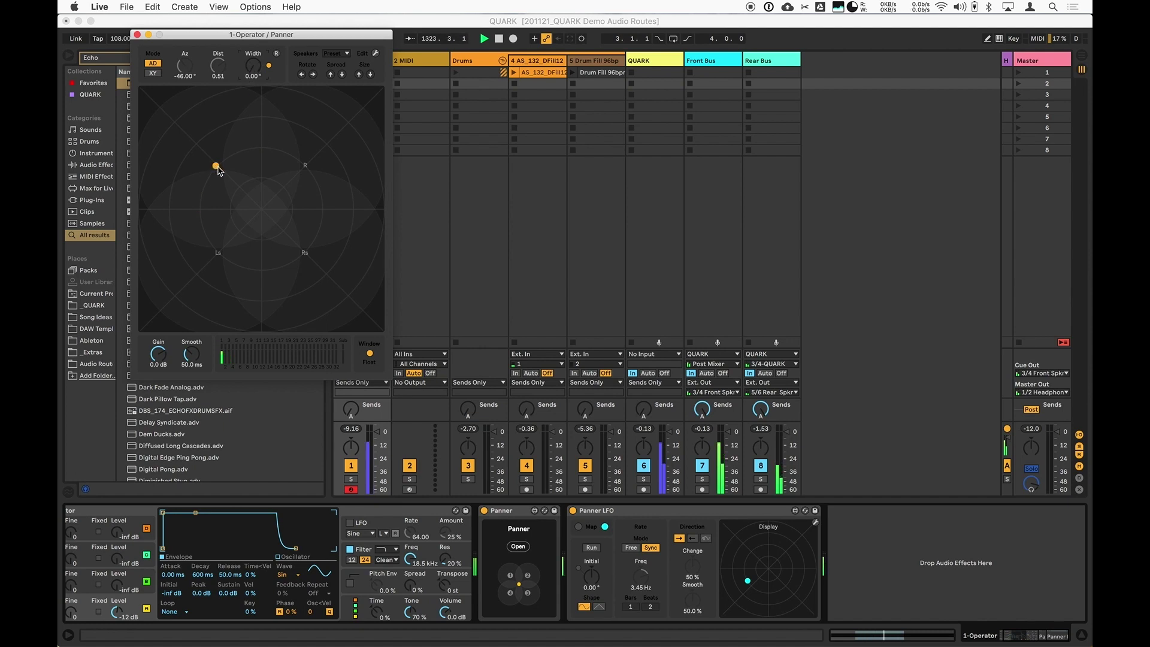
{"action": "left_click_drag", "start_coordinate": [216, 168], "coordinate": [213, 165]}
Step: Switch the QUARK plug-in to Direct Passthrough (4-4) and move its window clear of the Panner's position display
{"action": "left_click", "coordinate": [654, 62]}
{"action": "left_click", "coordinate": [654, 62]}
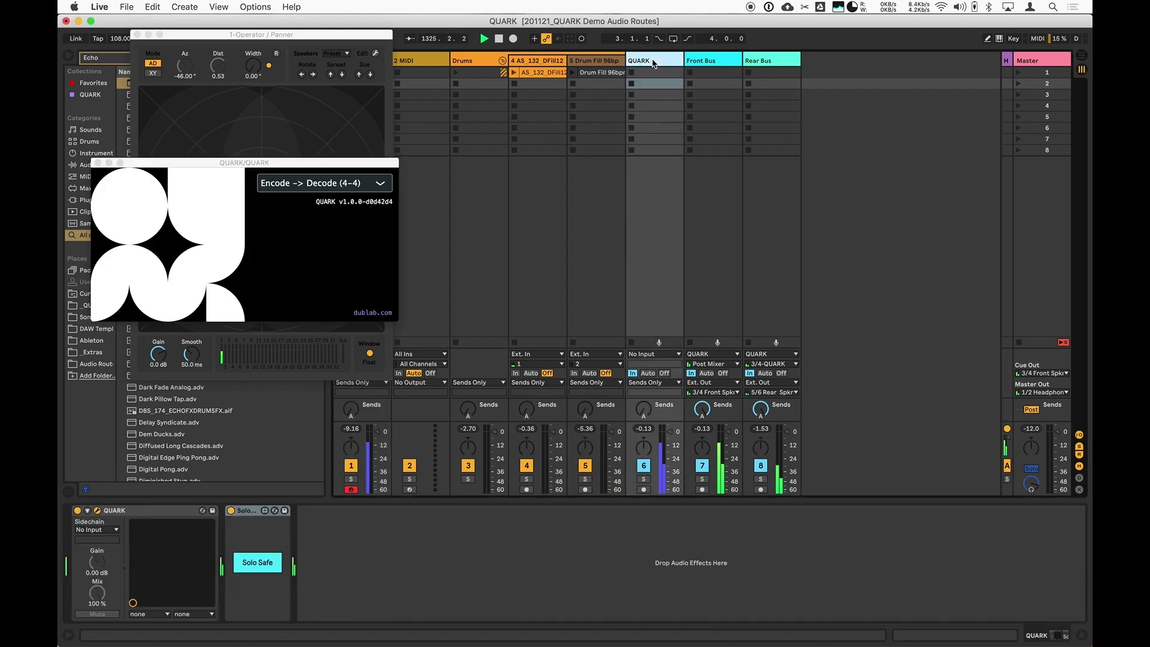
{"action": "left_click", "coordinate": [317, 185]}
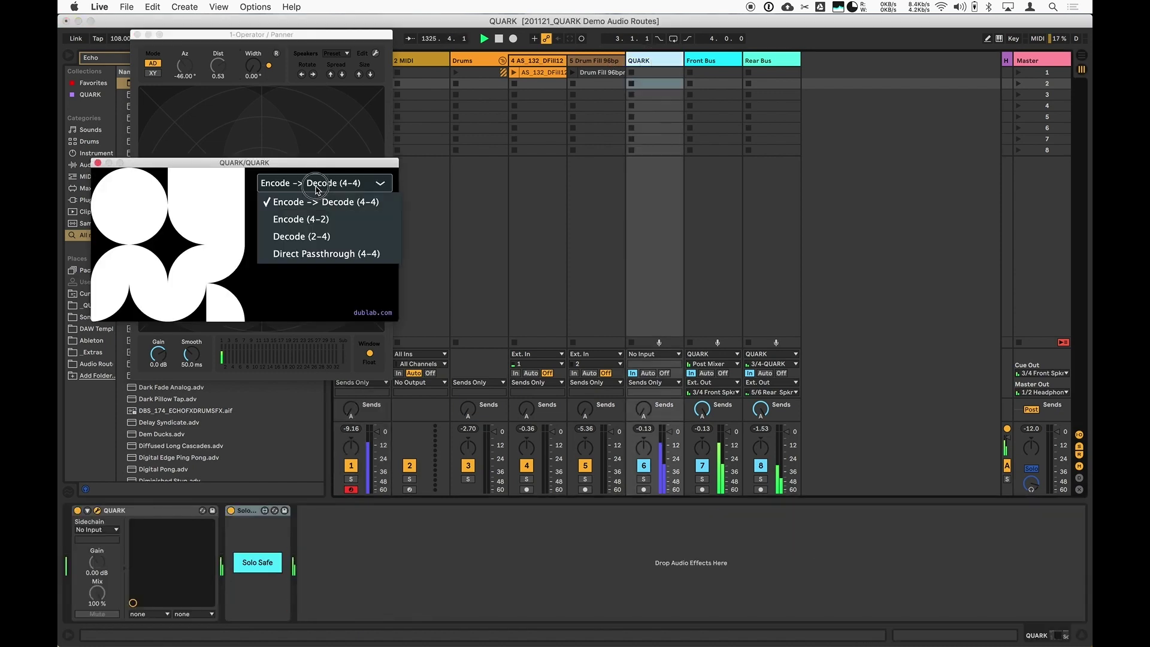
{"action": "left_click", "coordinate": [313, 254]}
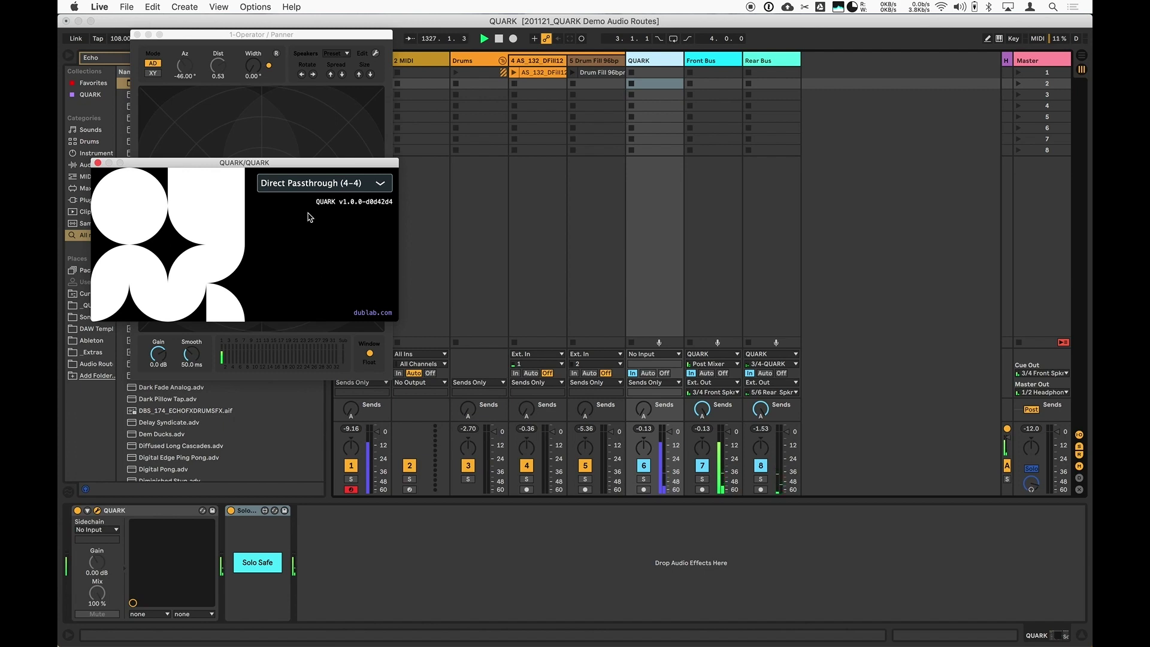
{"action": "left_click_drag", "start_coordinate": [302, 166], "coordinate": [326, 373]}
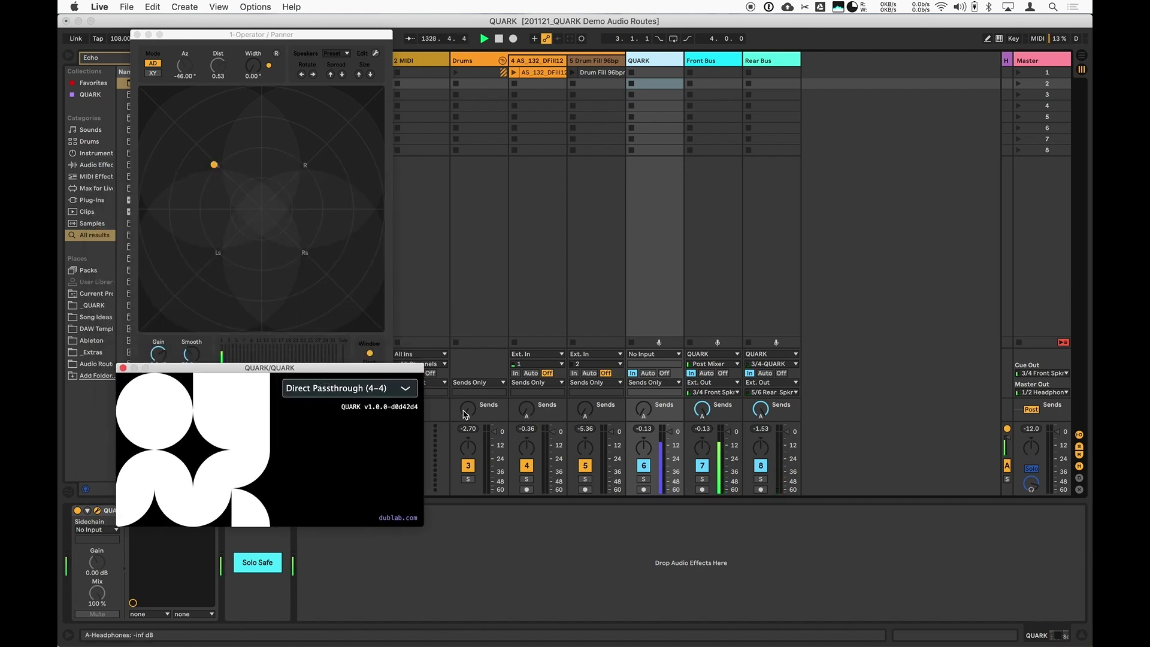
Step: Switch QUARK to Encode (4-2) and adjust the Operator's front-left pan position to azimuth -43° and distance 0.50
{"action": "left_click", "coordinate": [368, 390]}
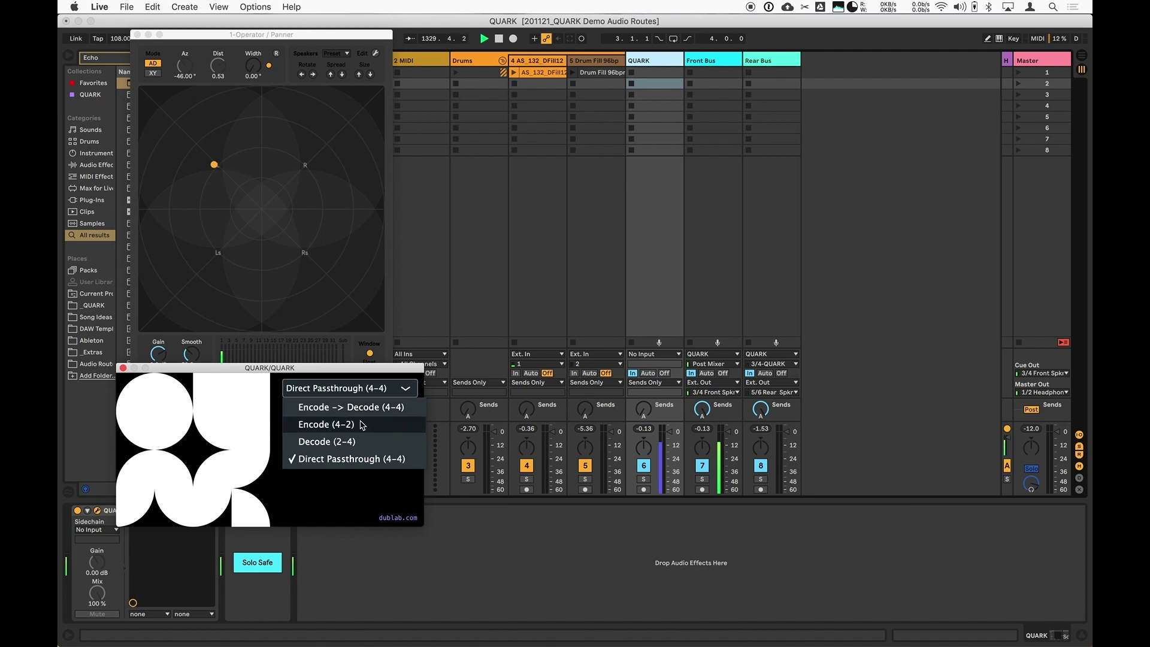
{"action": "left_click", "coordinate": [361, 424]}
{"action": "mouse_move", "coordinate": [214, 165]}
{"action": "left_mouse_down"}
{"action": "mouse_move", "coordinate": [306, 164]}
{"action": "mouse_move", "coordinate": [208, 256]}
{"action": "mouse_move", "coordinate": [308, 253]}
{"action": "mouse_move", "coordinate": [217, 162]}
{"action": "left_mouse_up"}
Step: Switch QUARK to Encode -> Decode (4-4) and pan the Operator to the right surround speaker at azimuth 135°, distance 0.50
{"action": "left_click", "coordinate": [344, 389]}
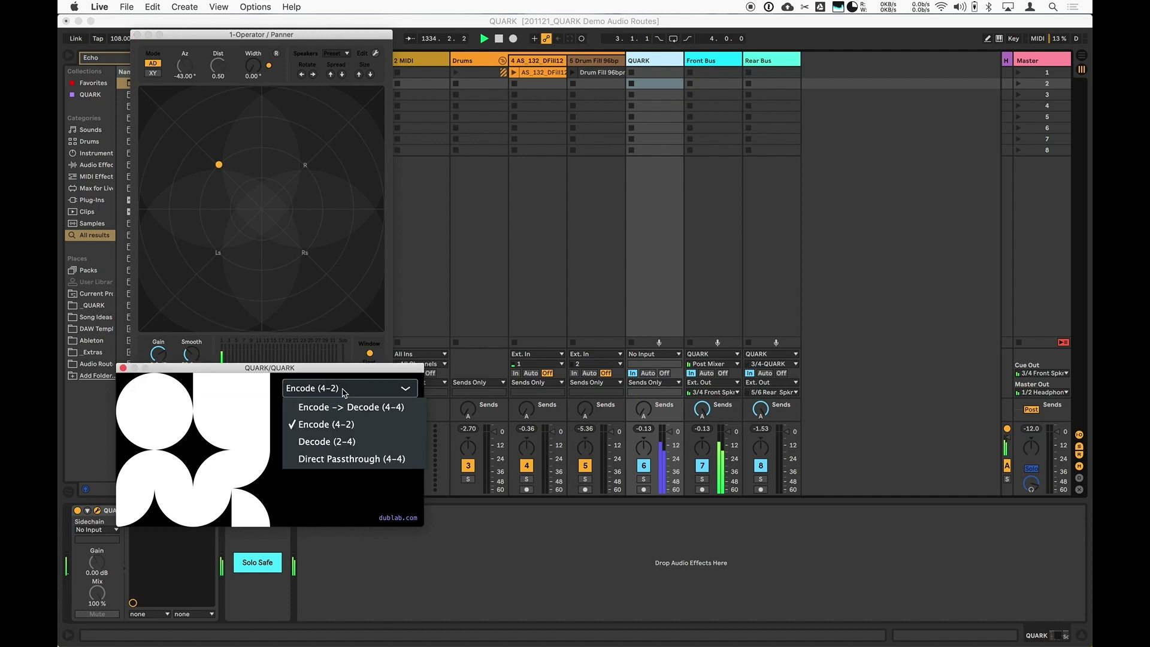
{"action": "left_click", "coordinate": [344, 409]}
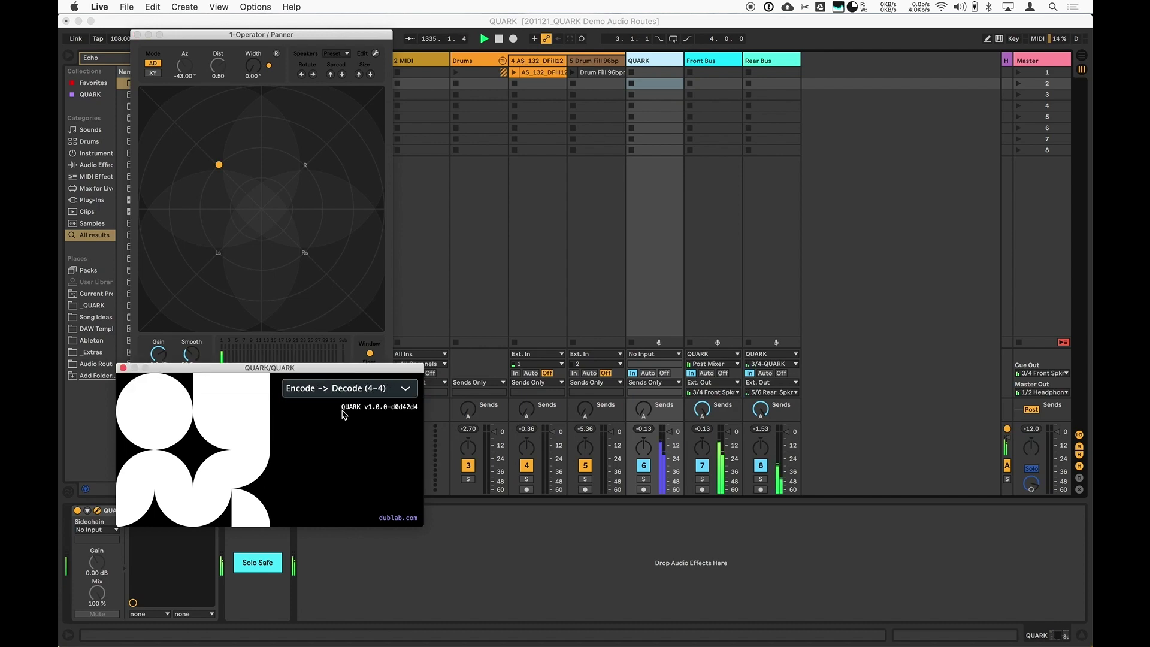
{"action": "left_click_drag", "start_coordinate": [221, 166], "coordinate": [304, 252]}
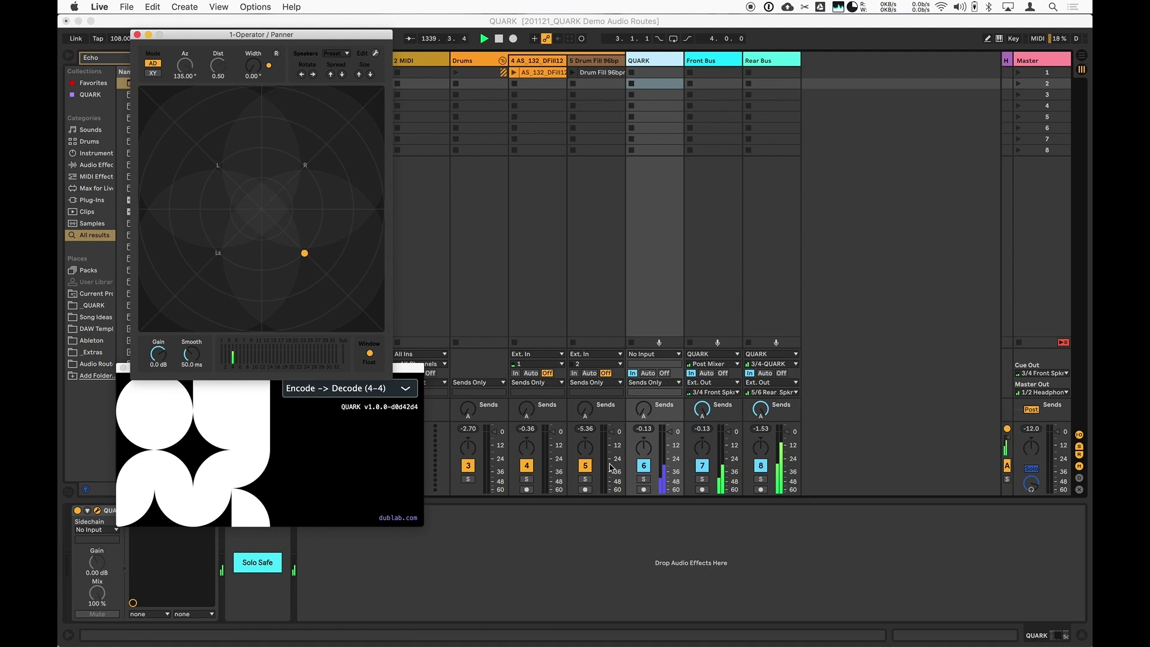
Step: Stop all clips and close the Panner and QUARK plug-in windows
{"action": "left_click", "coordinate": [1019, 348]}
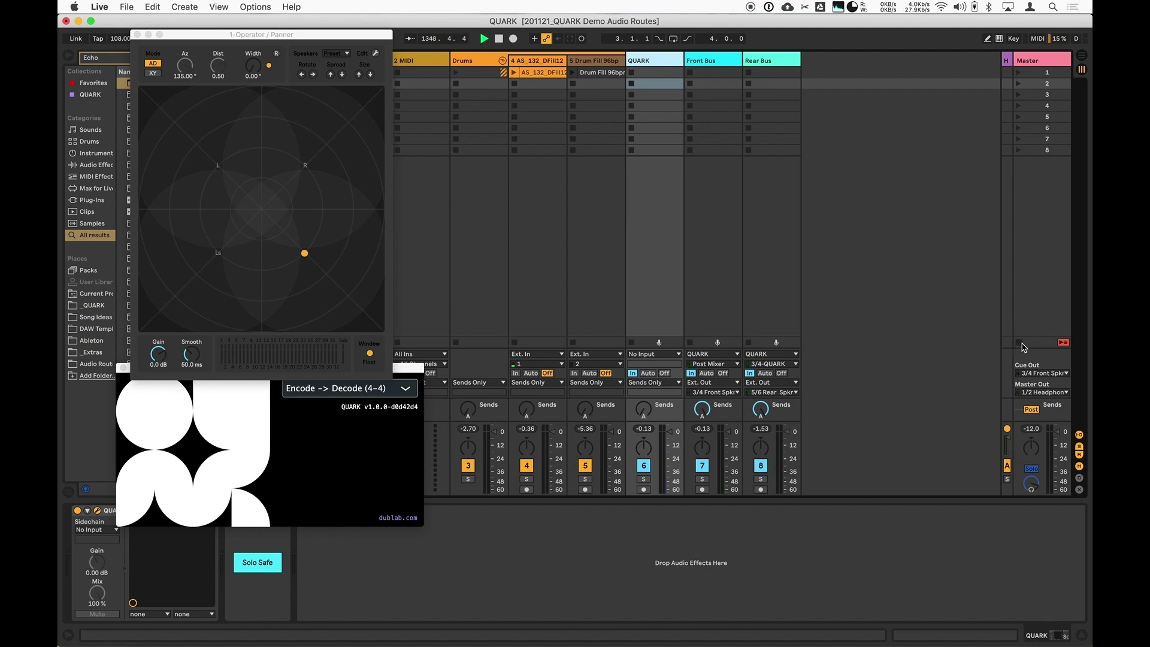
{"action": "left_click", "coordinate": [137, 34]}
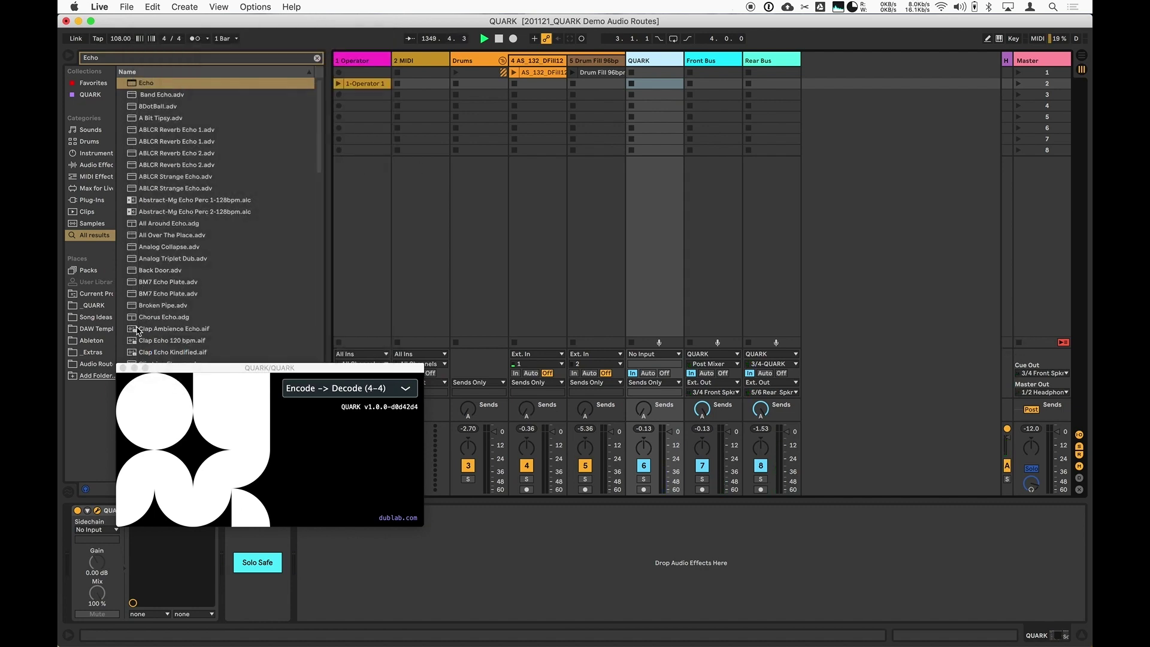
{"action": "left_click", "coordinate": [123, 368]}
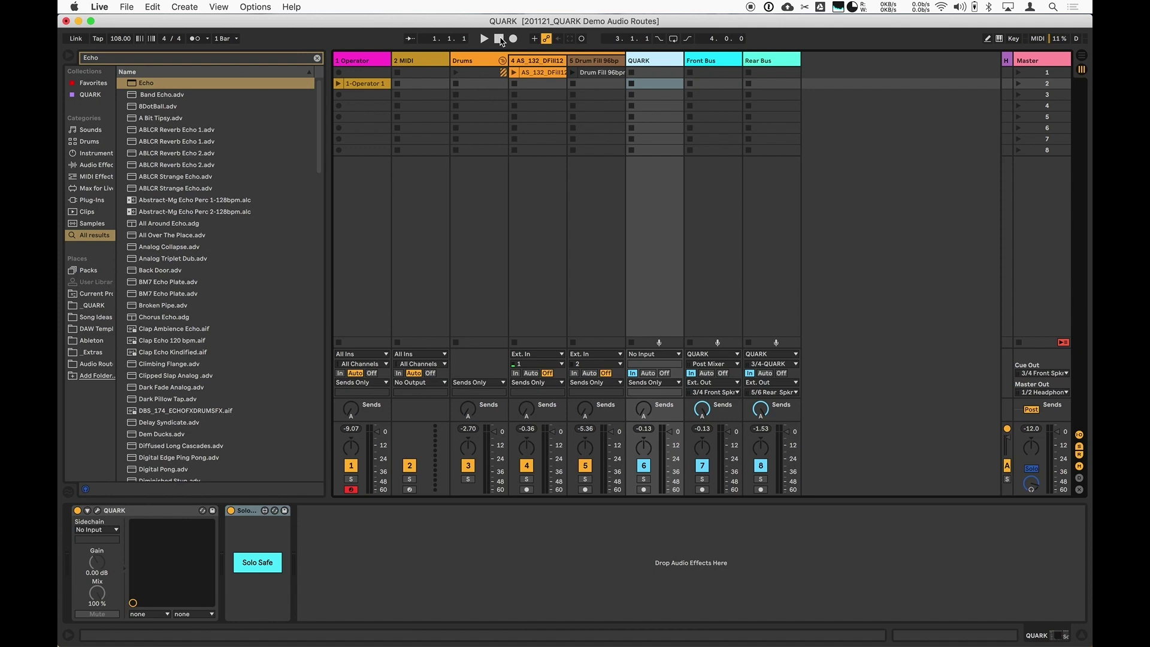
Step: Record scene 1 into the arrangement for about three bars and stop playback
{"action": "left_click", "coordinate": [512, 38]}
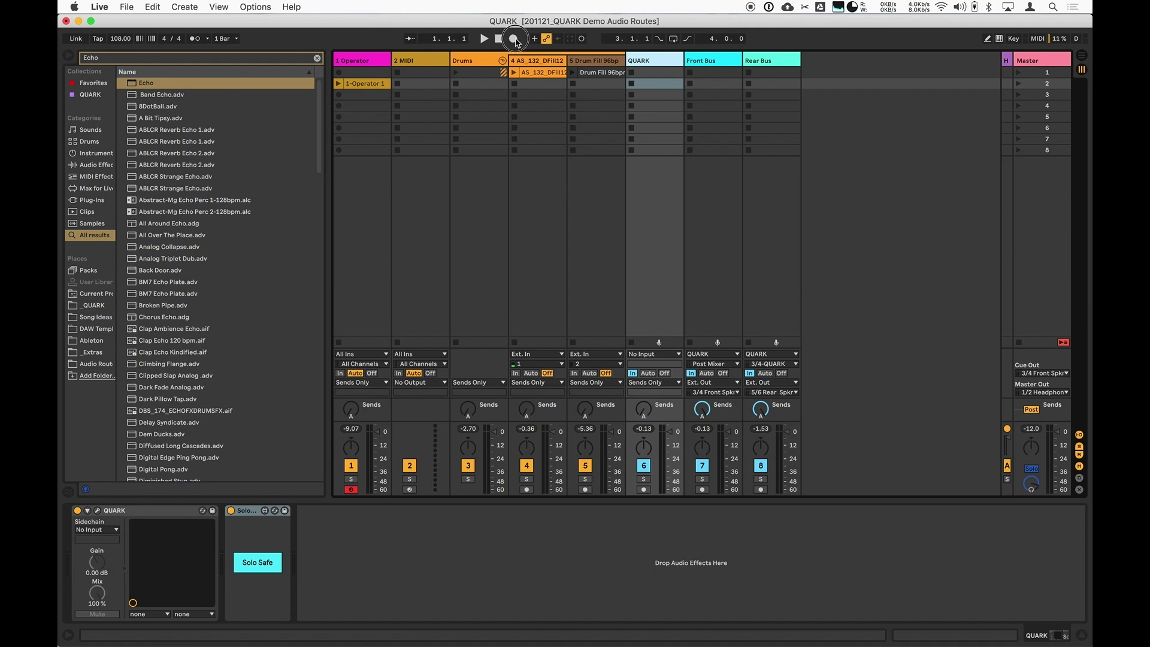
{"action": "left_click", "coordinate": [1018, 74]}
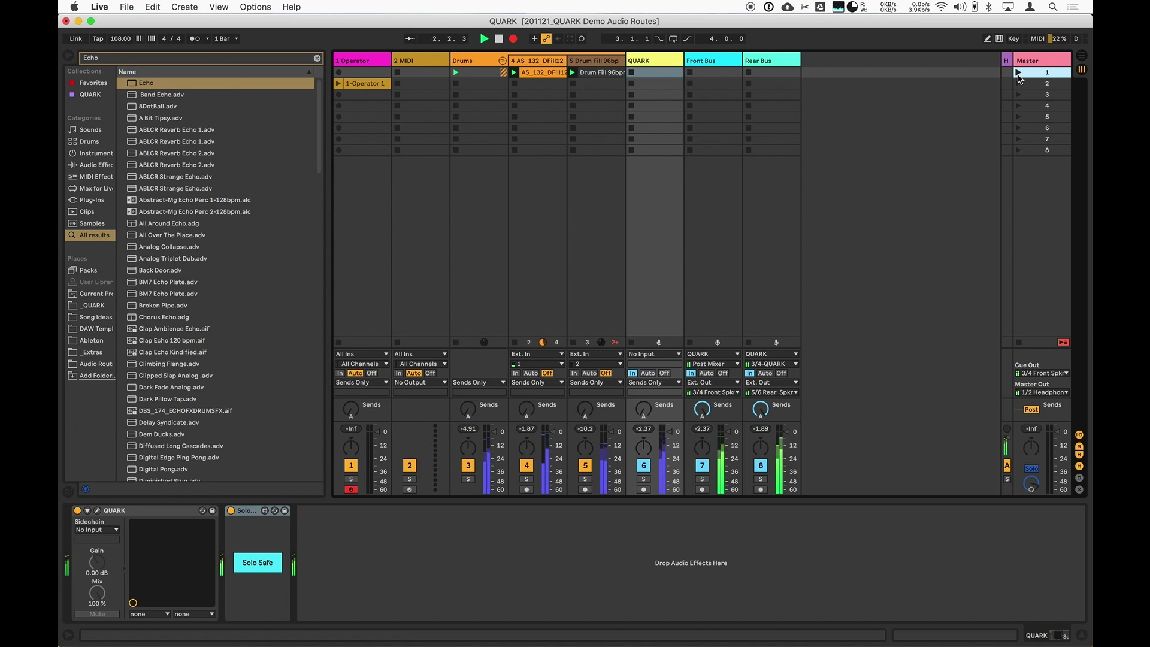
{"action": "left_click", "coordinate": [498, 39]}
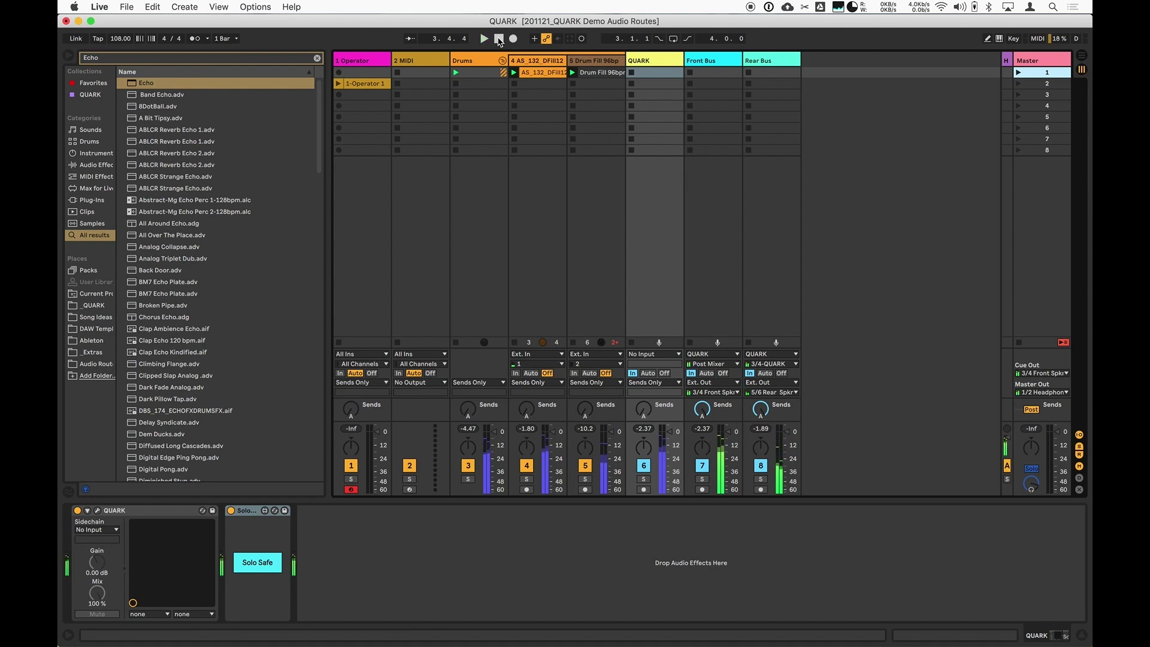
Step: In the arrangement, set the loop to start at 1.1.1 with a length of three bars and select that range
{"action": "key", "text": "Tab"}
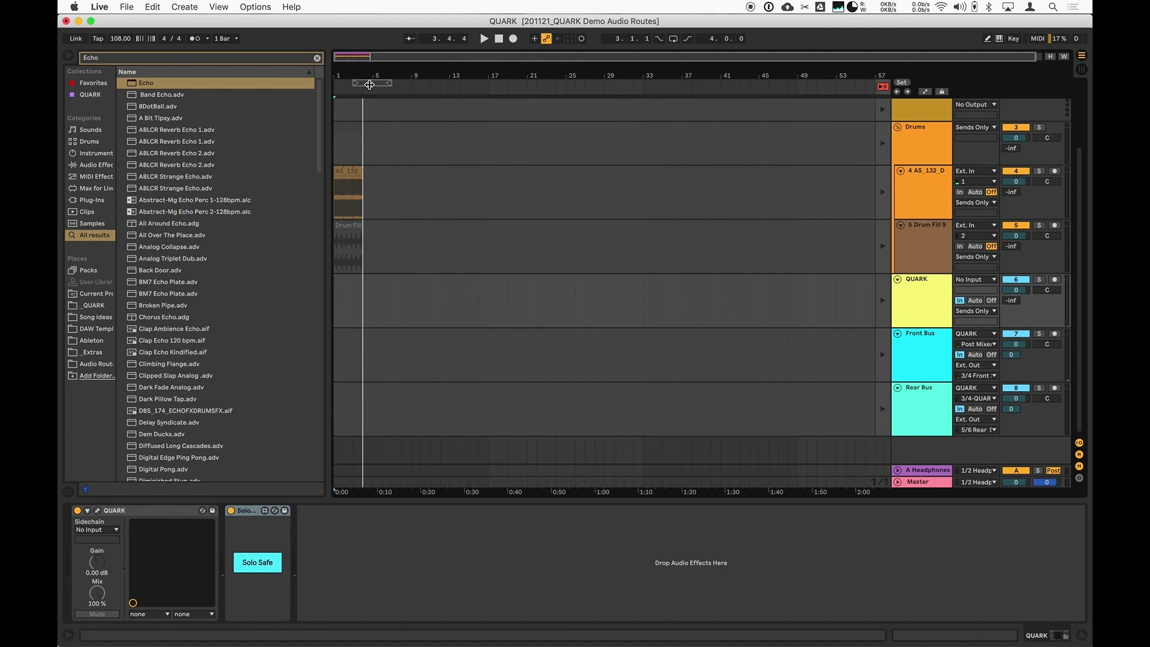
{"action": "left_click", "coordinate": [371, 85]}
{"action": "mouse_move", "coordinate": [371, 84]}
{"action": "left_mouse_down"}
{"action": "mouse_move", "coordinate": [352, 84]}
{"action": "mouse_move", "coordinate": [362, 84]}
{"action": "left_mouse_up"}
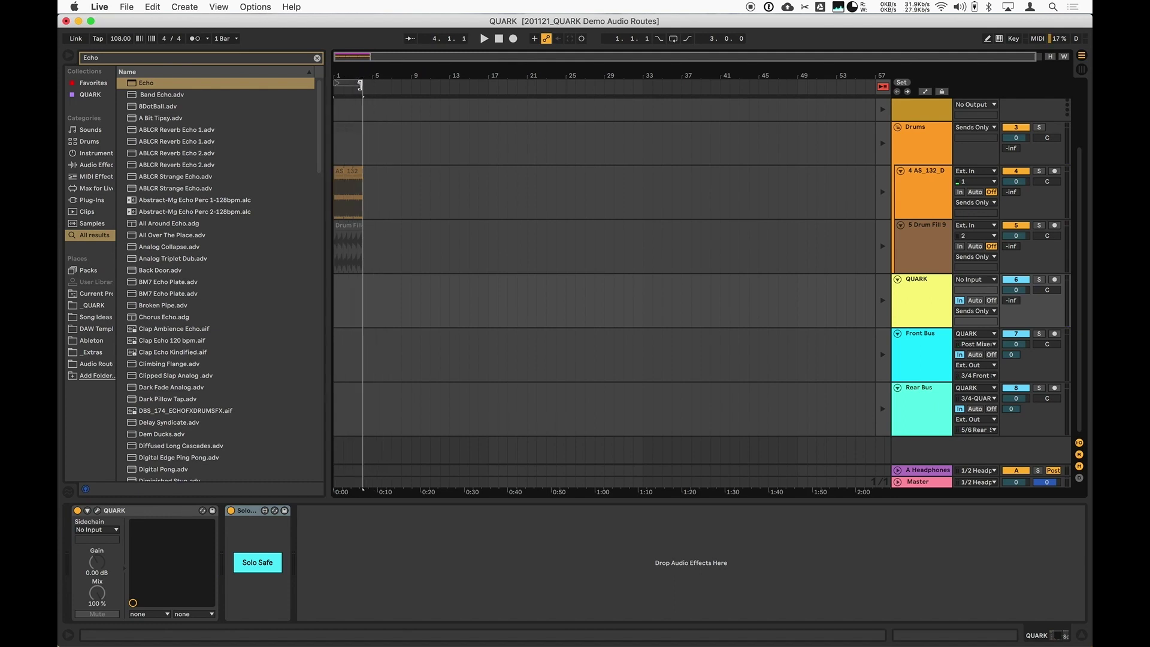
{"action": "left_click", "coordinate": [349, 83]}
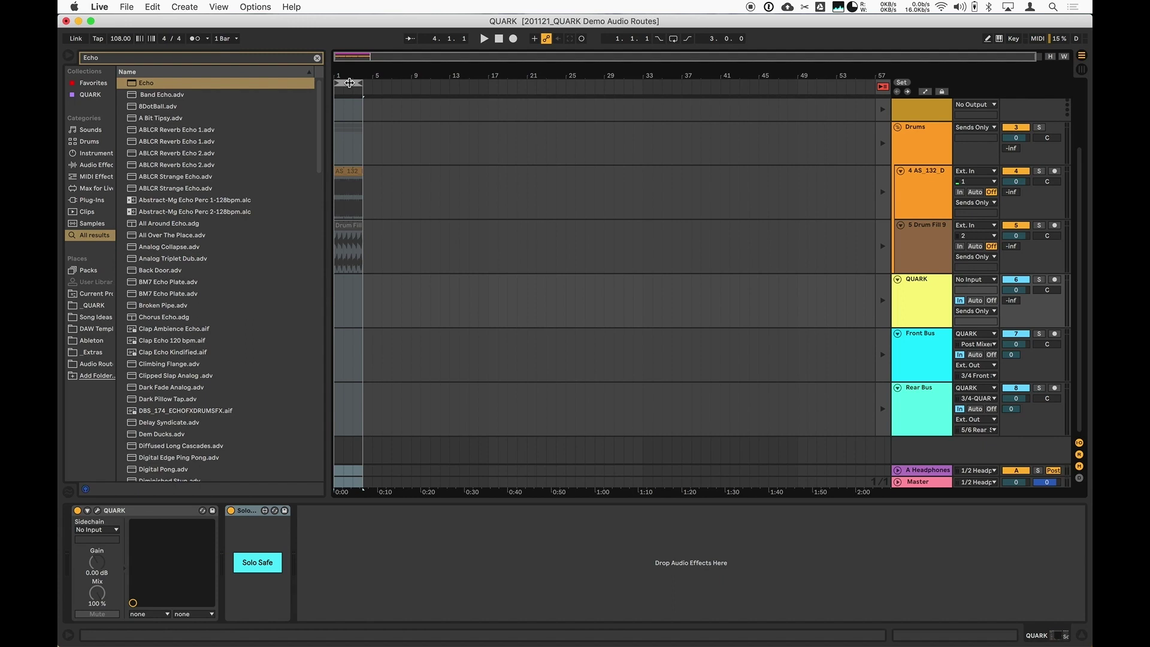
Step: Set the QUARK plug-in on the QUARK track to Direct Passthrough (4-4) and close its window
{"action": "key", "text": "Tab"}
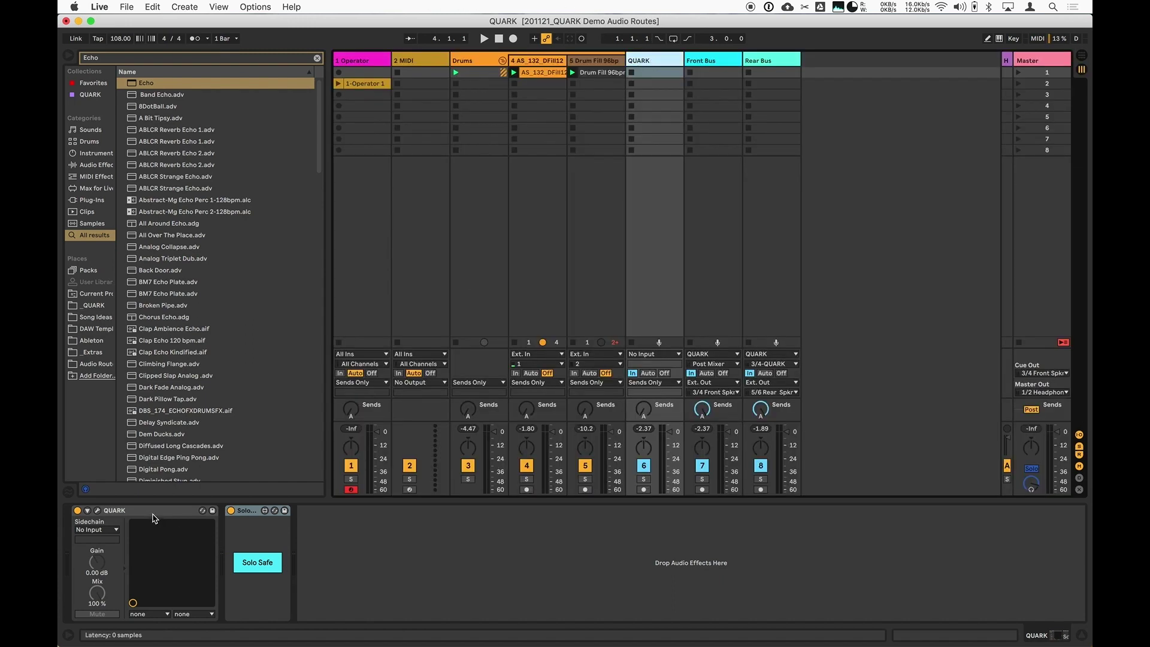
{"action": "left_click", "coordinate": [98, 511]}
{"action": "left_click", "coordinate": [309, 394]}
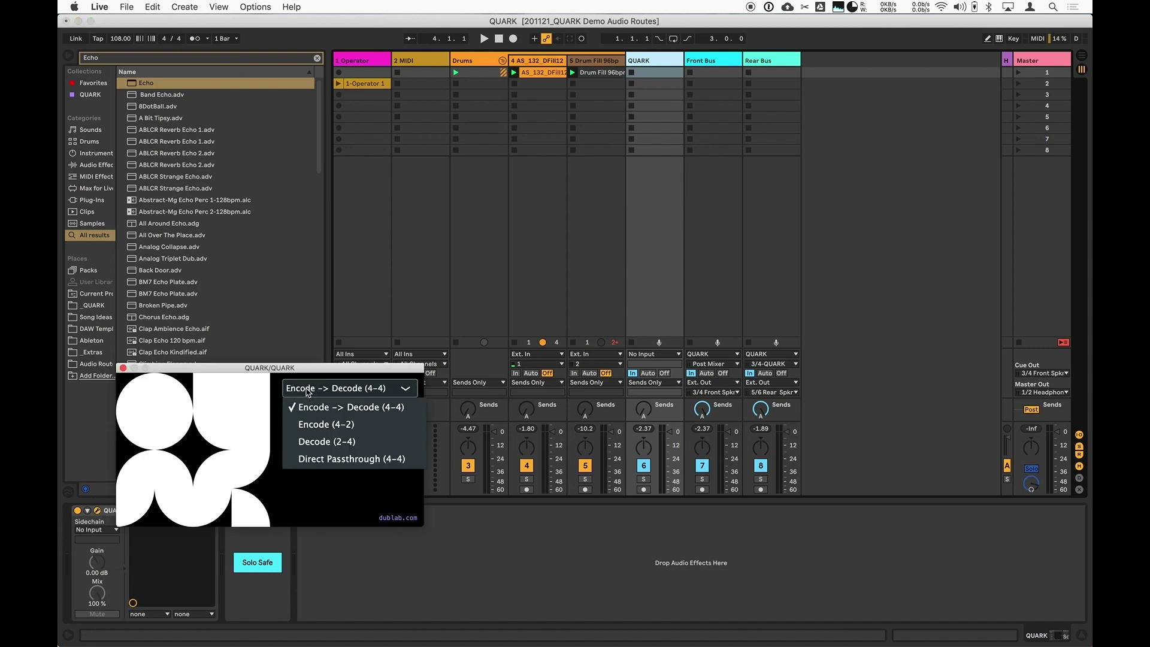
{"action": "left_click", "coordinate": [323, 459]}
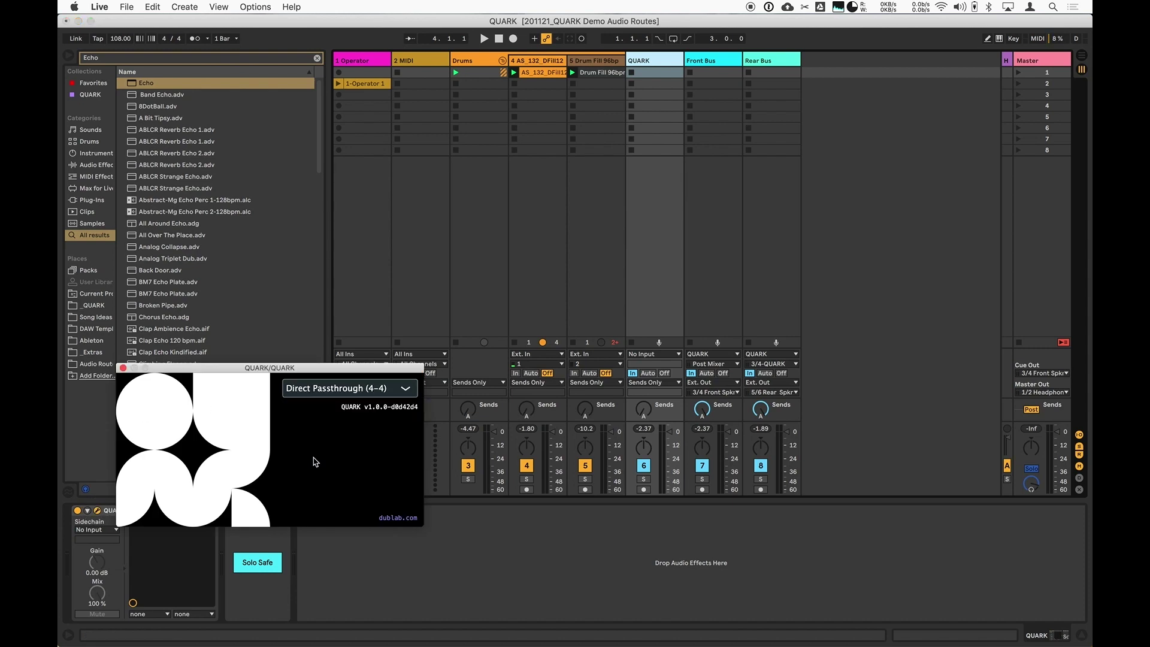
{"action": "left_click", "coordinate": [123, 367]}
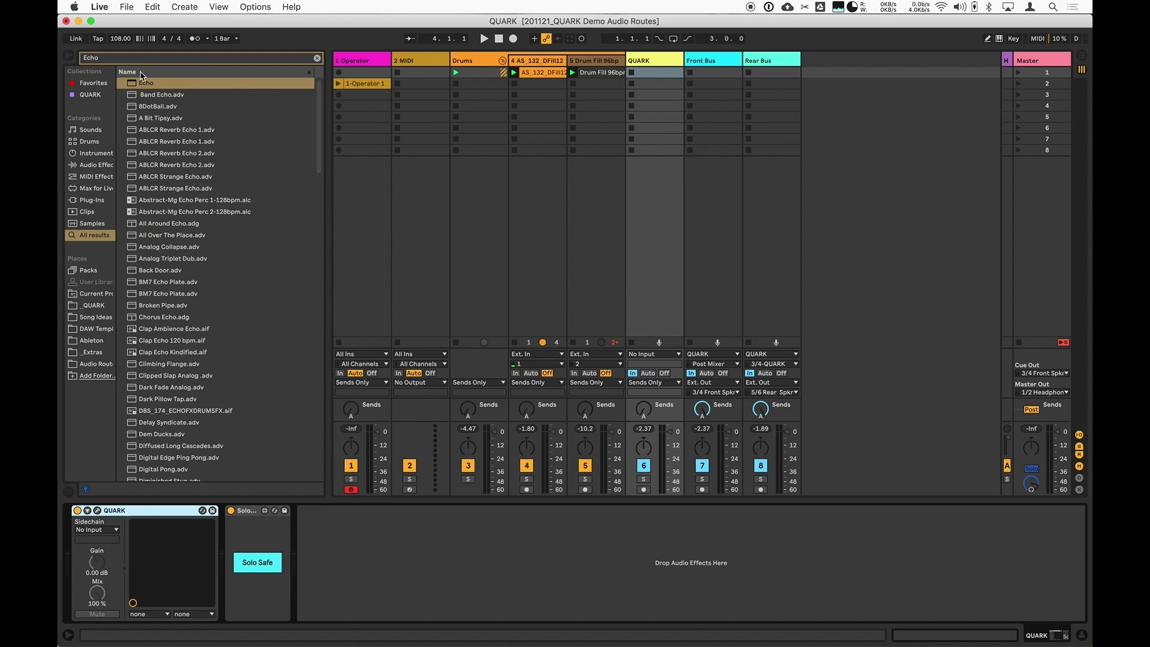
Step: Open the audio export settings for the selected three-bar arrangement range and choose Front Bus as the rendered track
{"action": "key", "text": "Tab"}
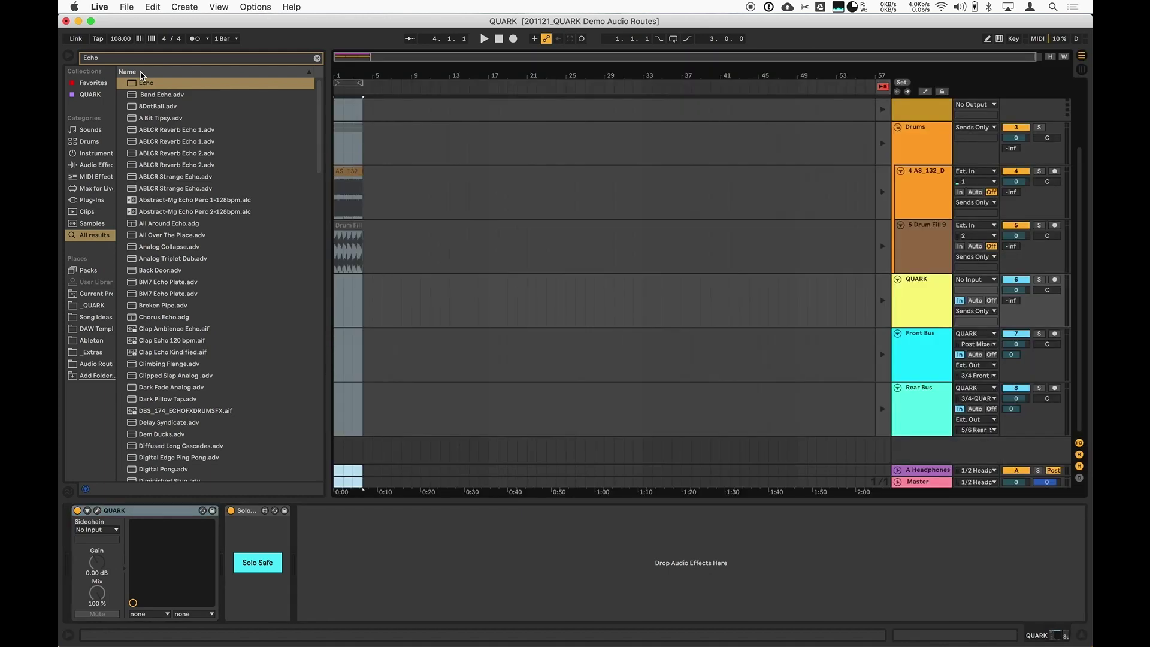
{"action": "left_click", "coordinate": [130, 11]}
{"action": "left_click", "coordinate": [180, 168]}
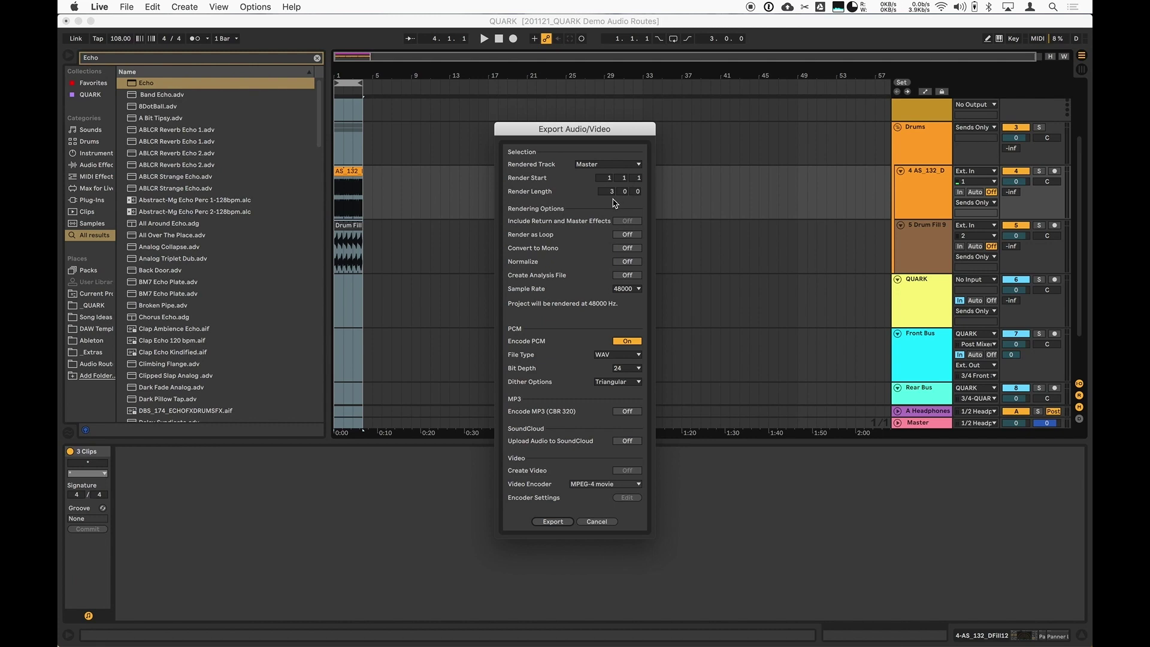
{"action": "left_click", "coordinate": [597, 167]}
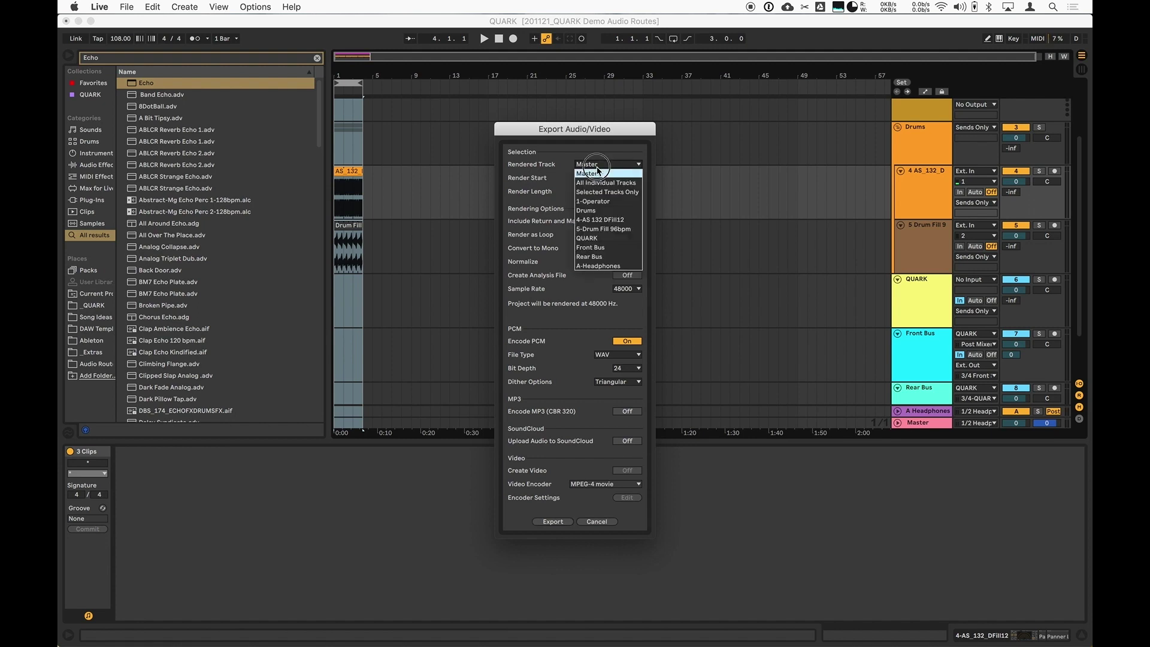
{"action": "left_click", "coordinate": [604, 249]}
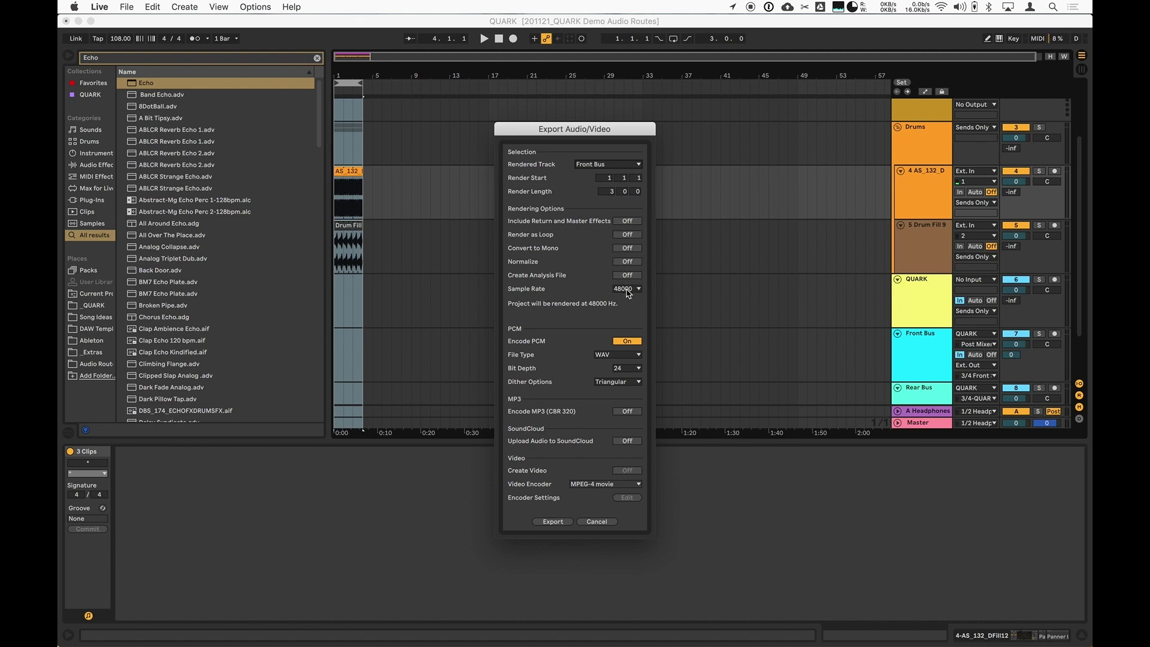
Step: Set the export bit depth to 32 and save the front WAV file in the QUARK Demo folder
{"action": "left_click", "coordinate": [627, 368]}
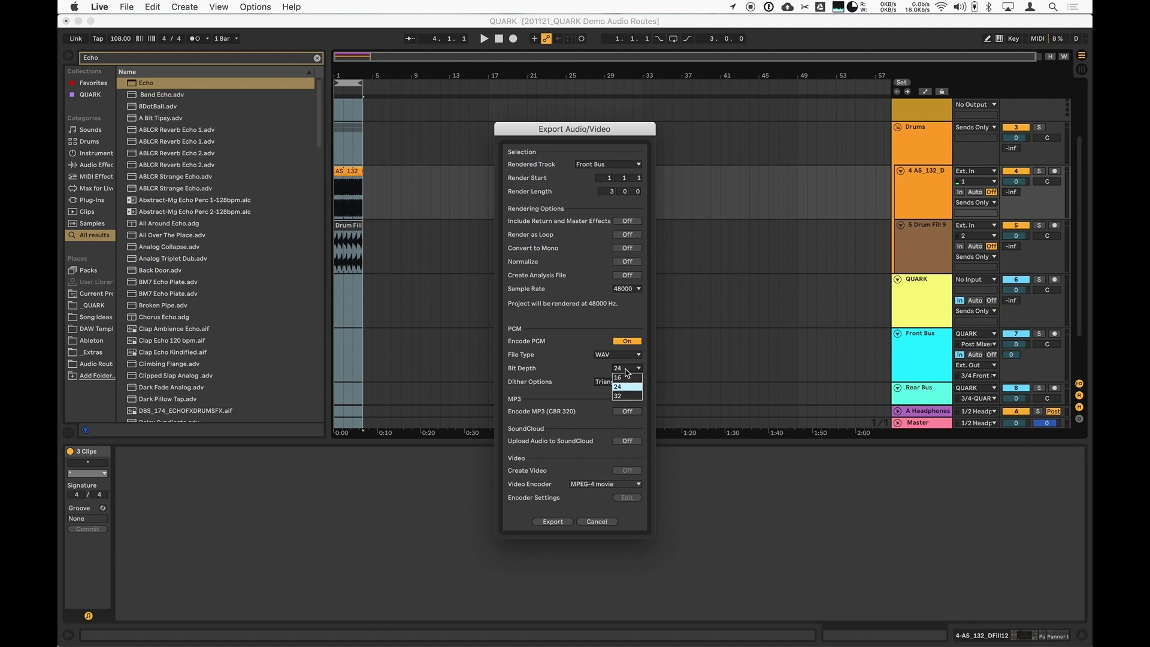
{"action": "left_click", "coordinate": [627, 397]}
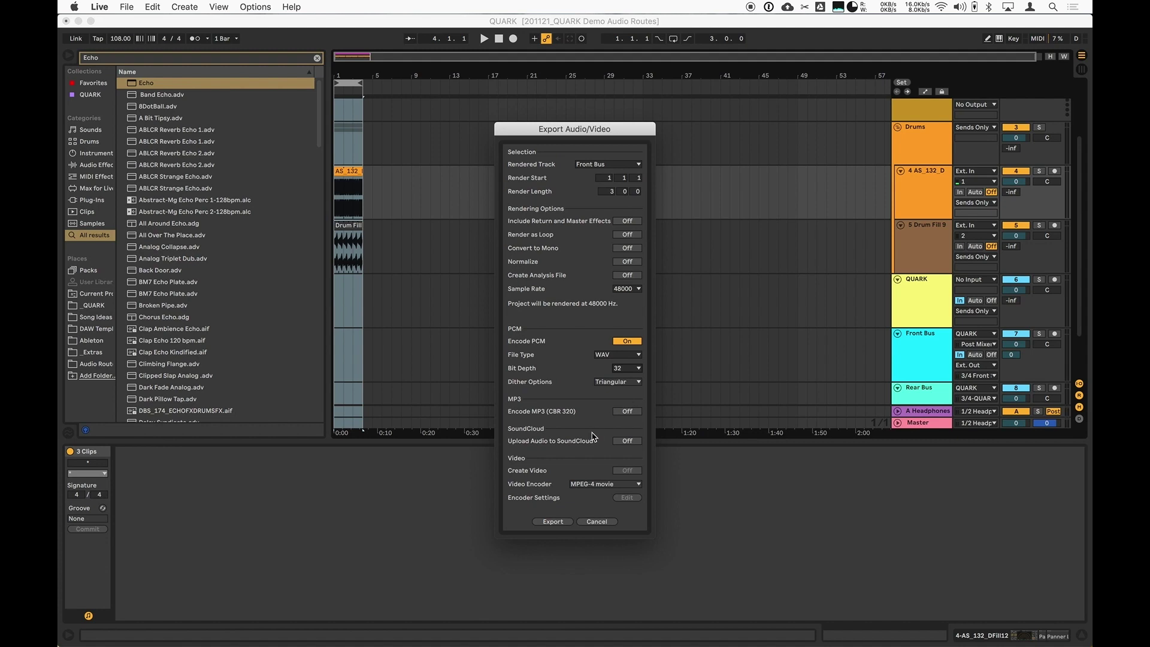
{"action": "left_click", "coordinate": [553, 522]}
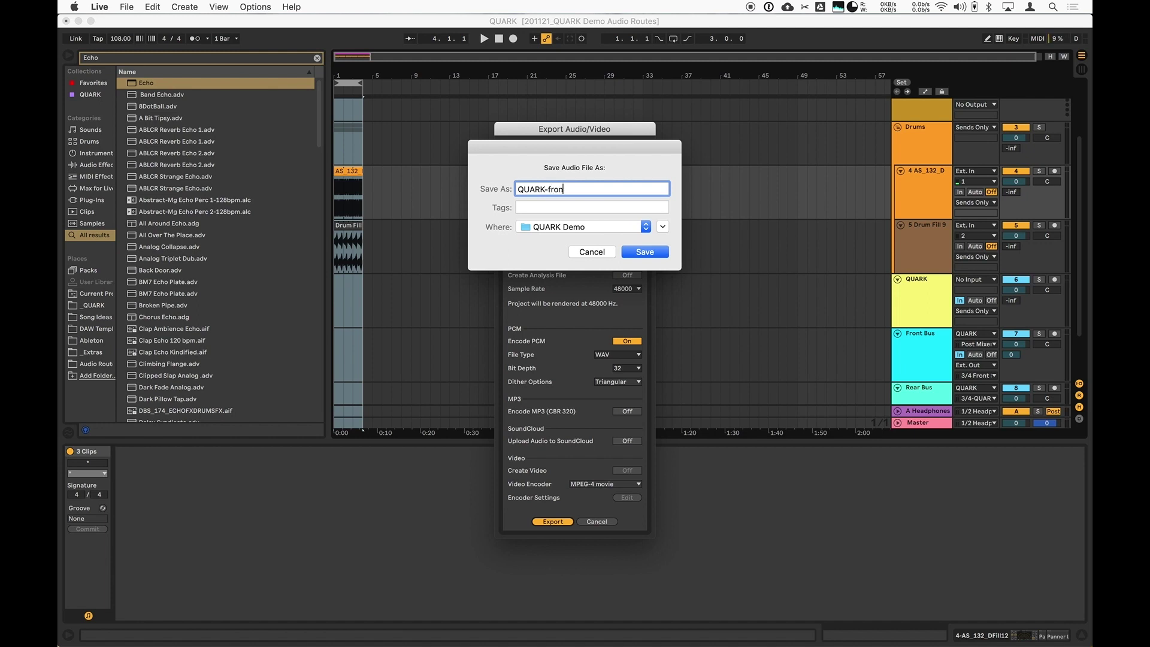
{"action": "key", "text": "Return"}
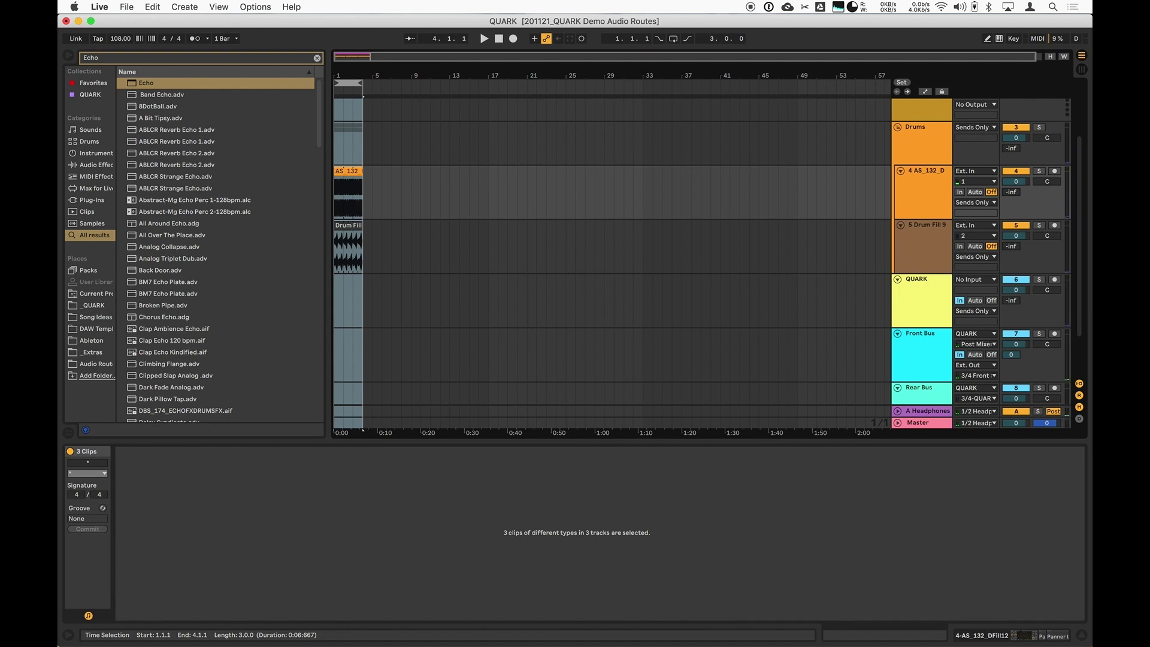
Step: Export the Rear Bus track with the current 32-bit settings as QUARK-rear in the QUARK Demo folder
{"action": "left_click", "coordinate": [125, 8]}
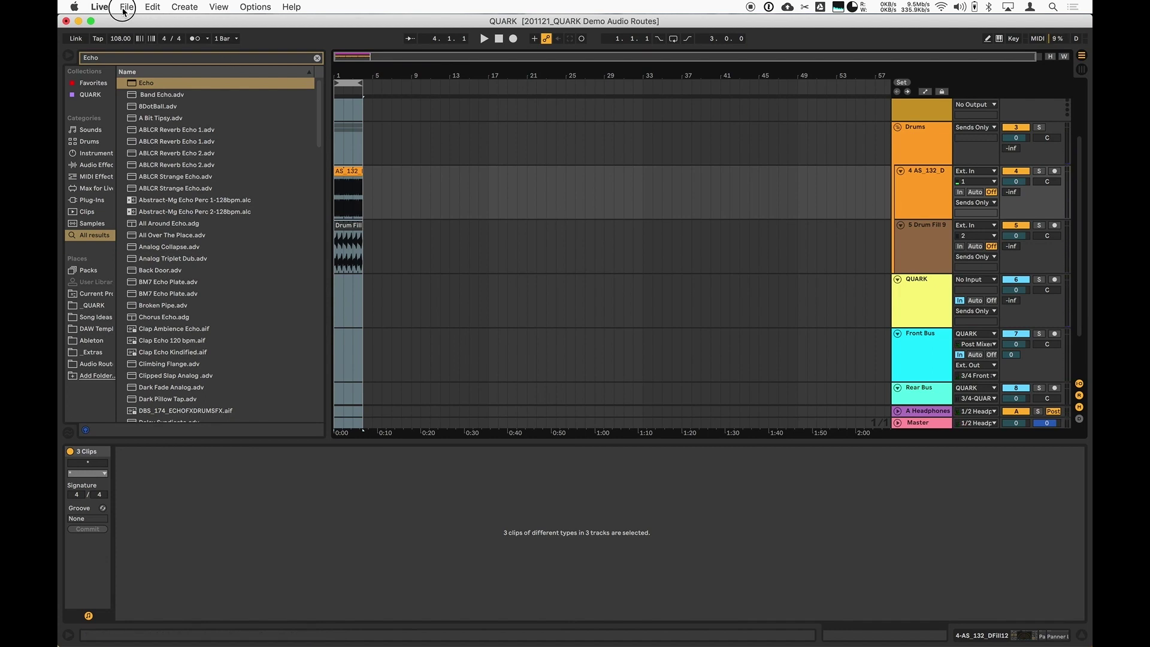
{"action": "left_click", "coordinate": [174, 168]}
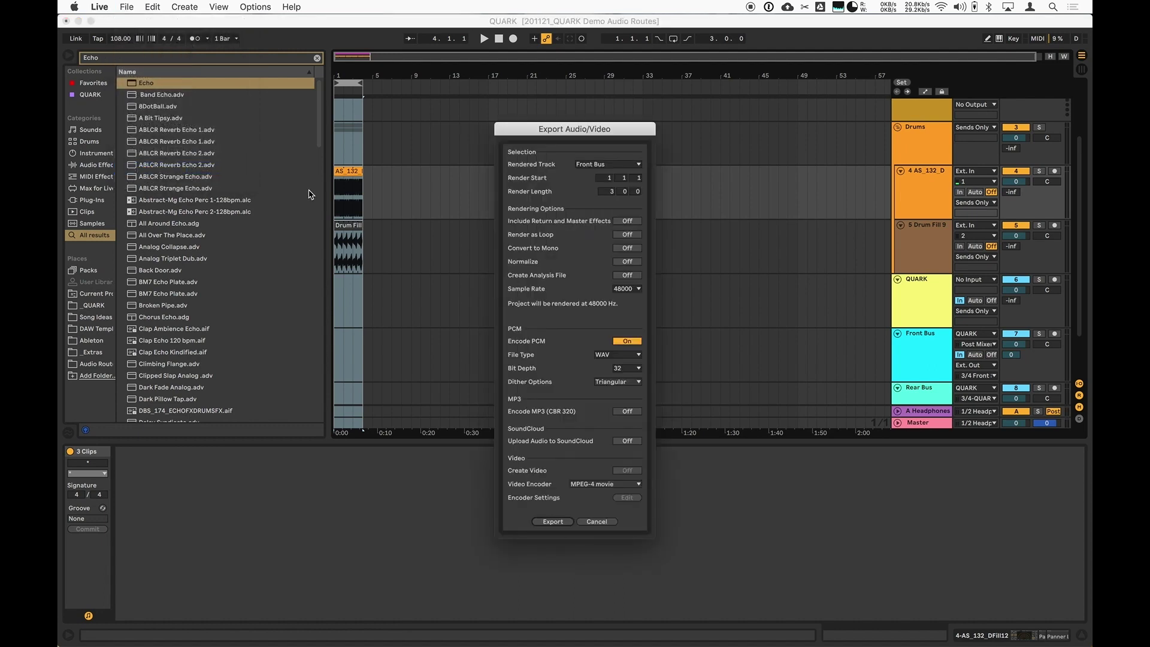
{"action": "left_click", "coordinate": [594, 165]}
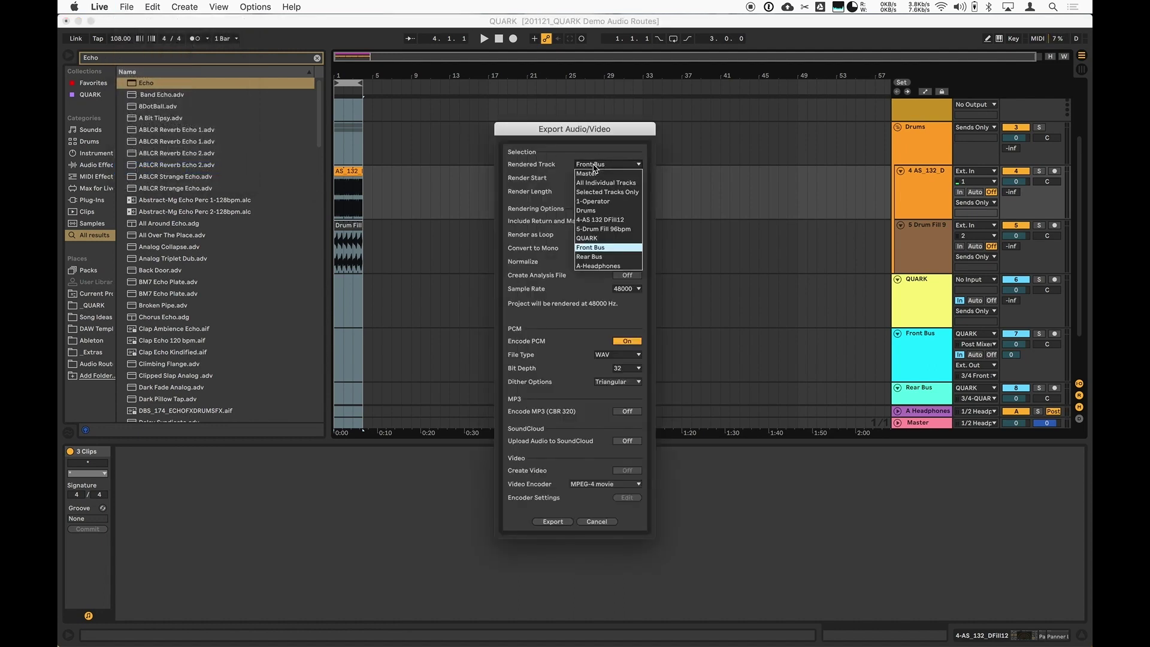
{"action": "left_click", "coordinate": [582, 257]}
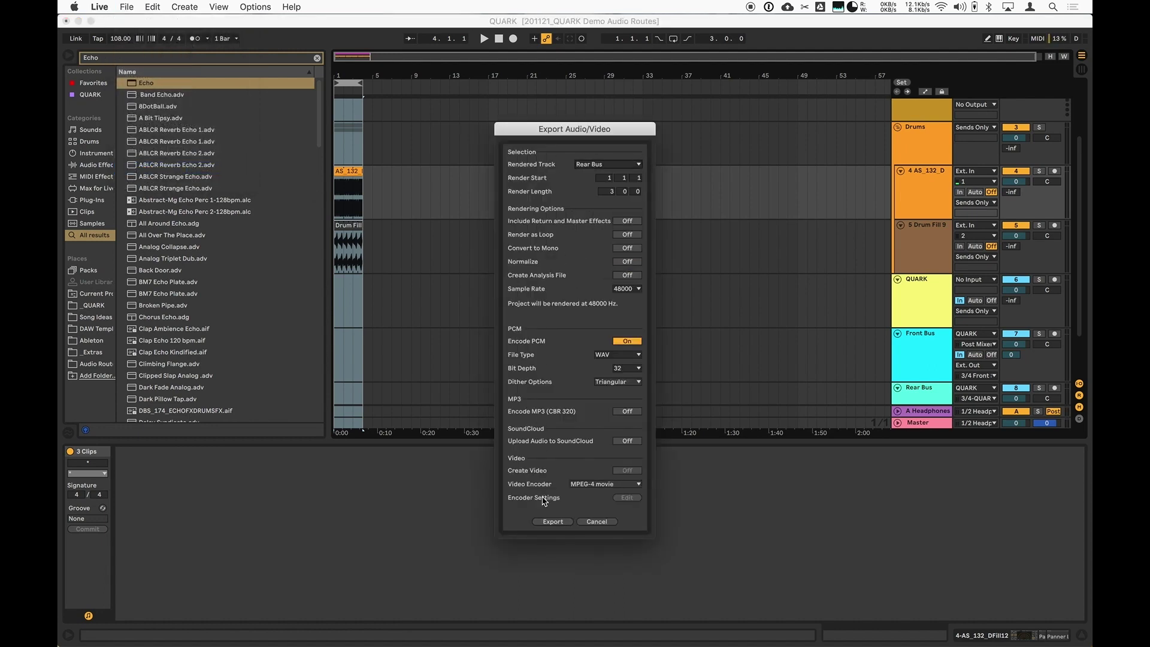
{"action": "left_click", "coordinate": [550, 521]}
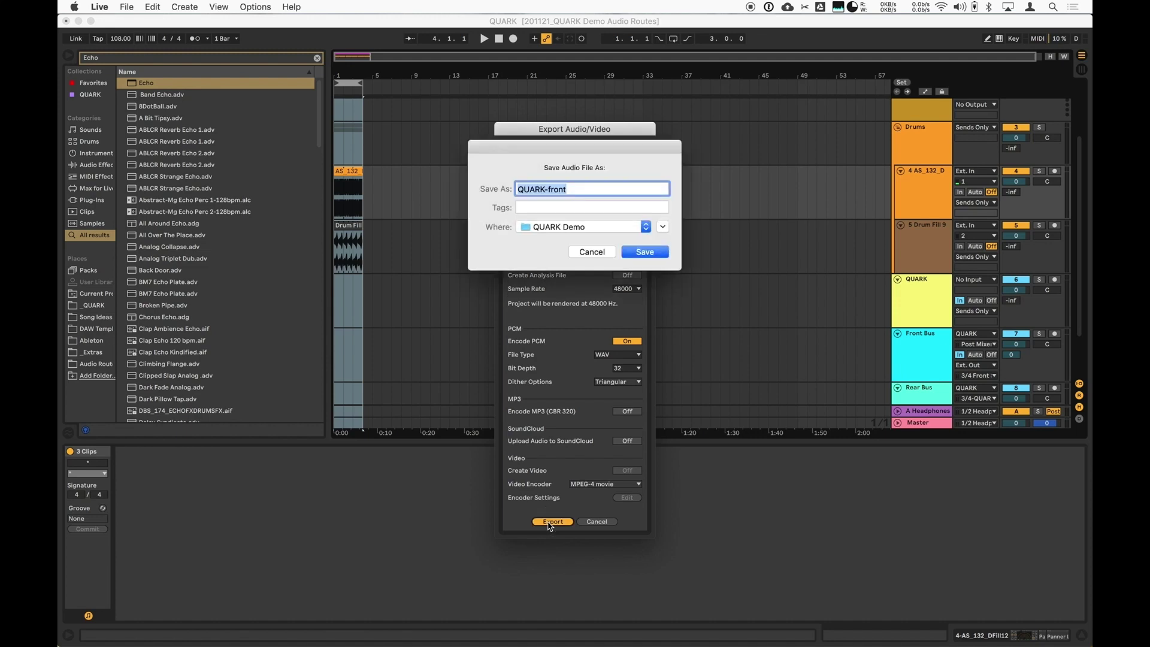
{"action": "left_click", "coordinate": [583, 192]}
{"action": "key", "text": "BackSpace"}
{"action": "key", "text": "BackSpace"}
{"action": "key", "text": "Return"}
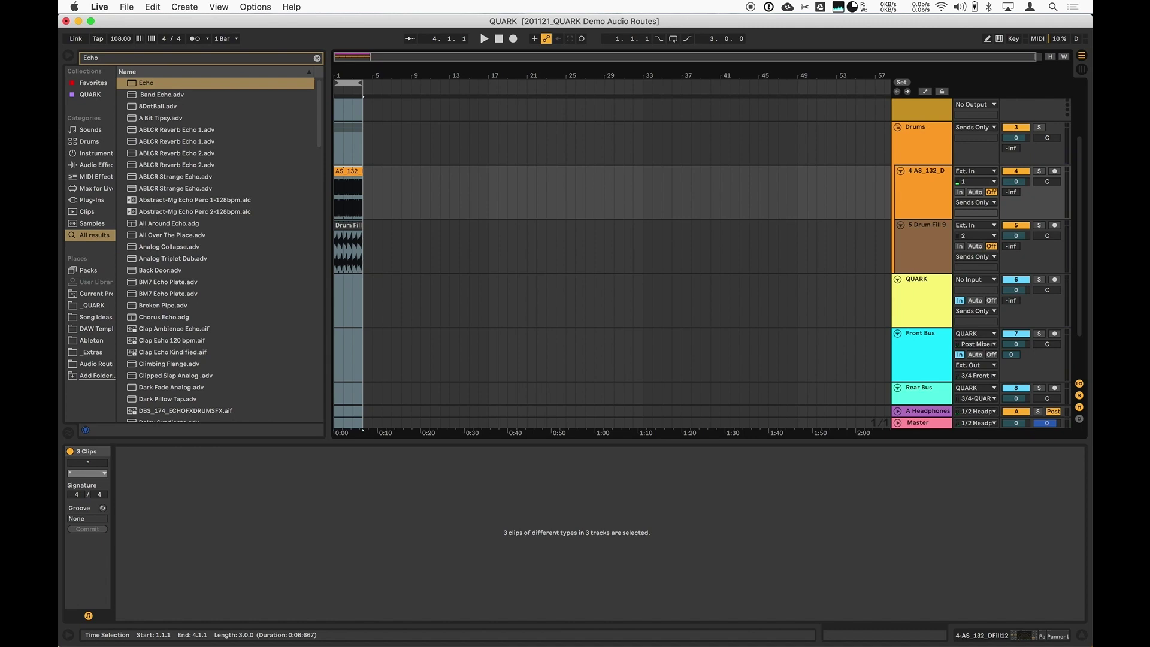
Step: Set the QUARK plug-in on the QUARK track to Encode (4-2) and close its window
{"action": "scroll", "coordinate": [844, 300], "scroll_direction": "down", "scroll_amount": 3}
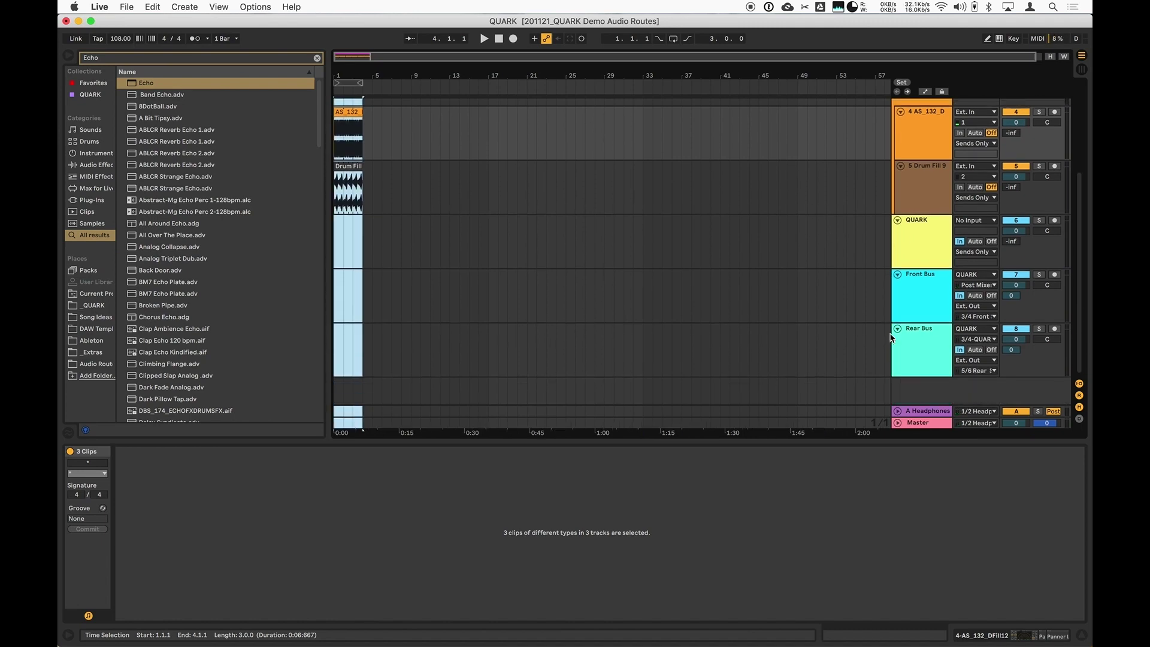
{"action": "left_click", "coordinate": [917, 242]}
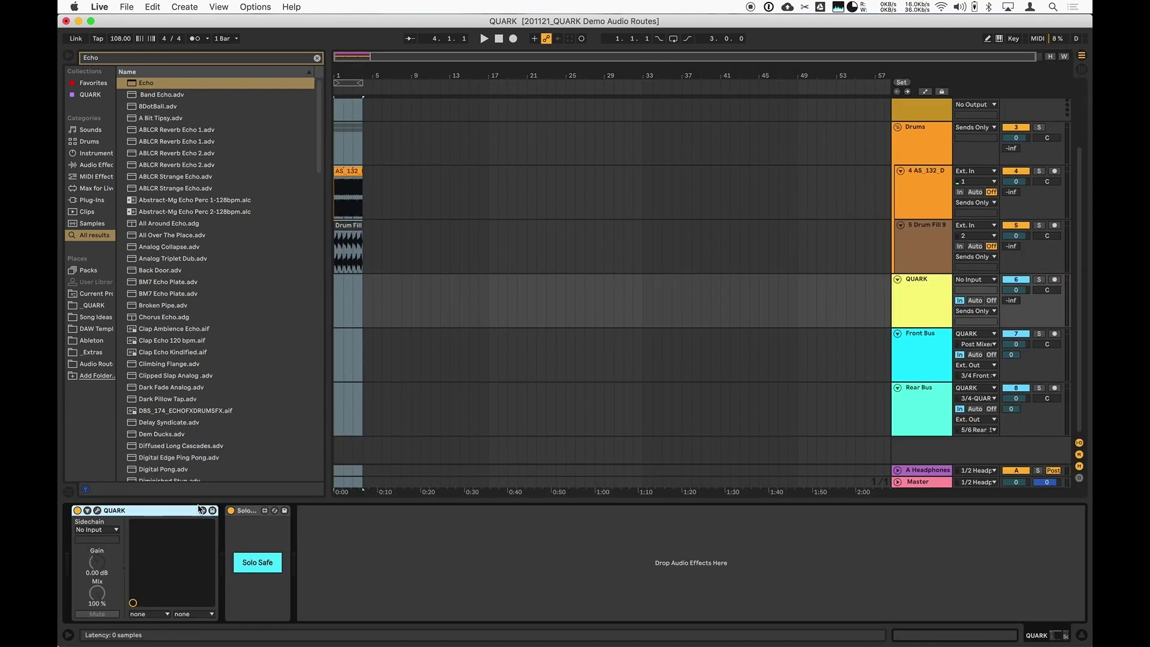
{"action": "key", "text": "super+v"}
{"action": "left_click", "coordinate": [318, 391]}
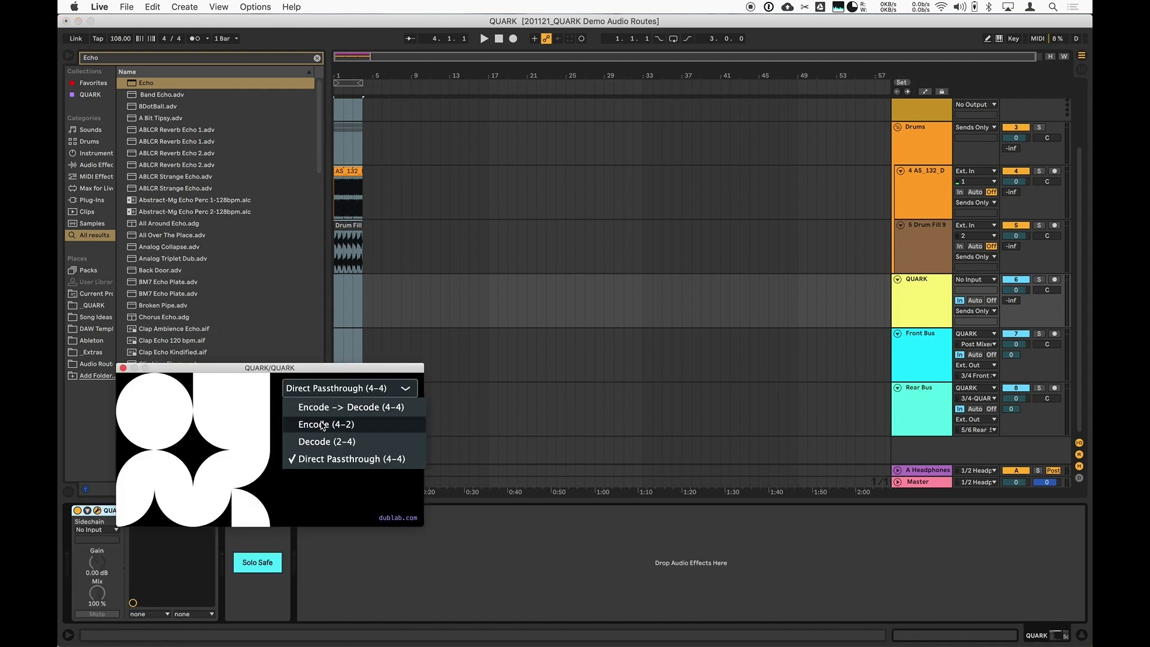
{"action": "left_click", "coordinate": [323, 424]}
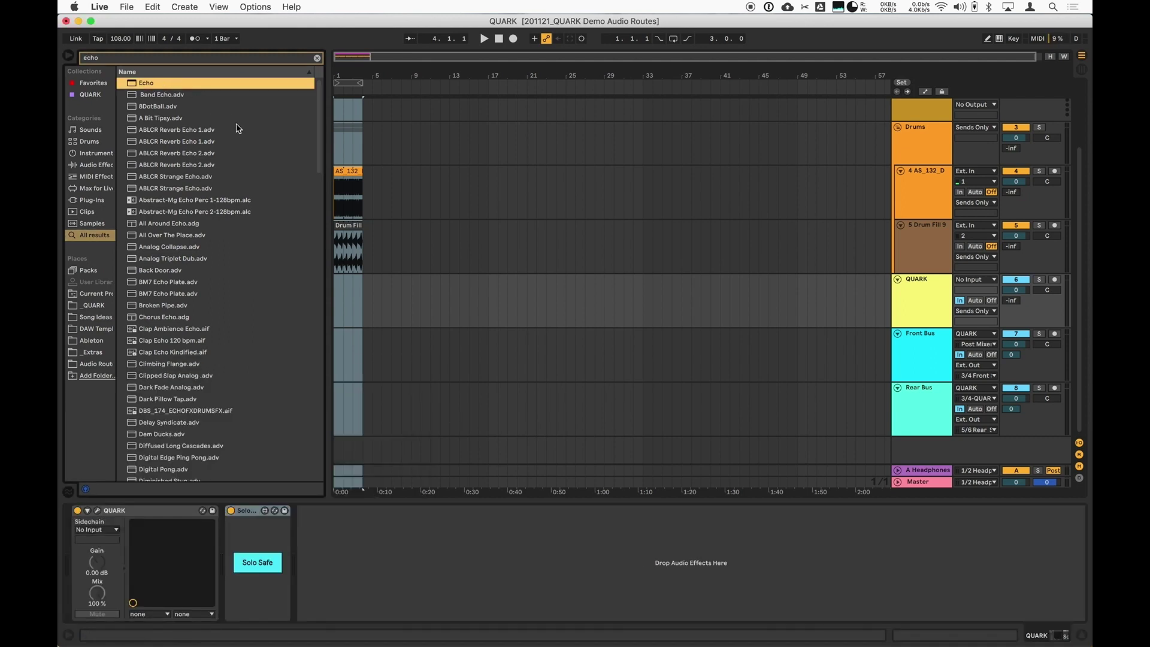
Step: Search the browser for eq and add an EQ Eight to the Front Bus track
{"action": "left_click", "coordinate": [921, 311]}
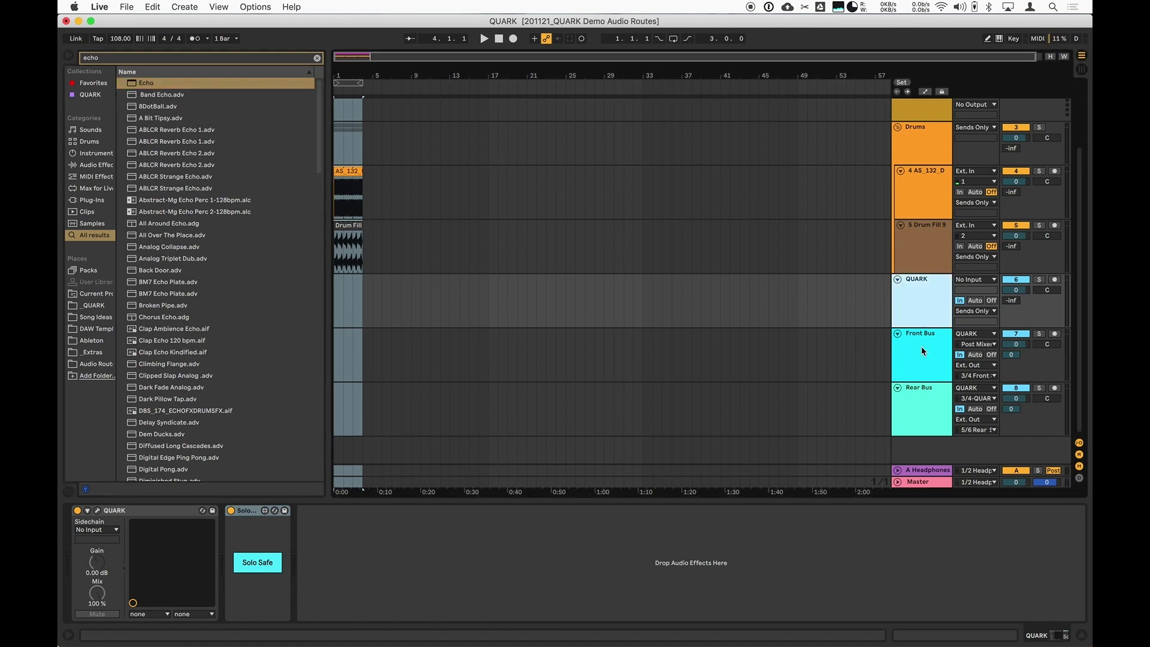
{"action": "left_click", "coordinate": [921, 334]}
{"action": "left_click", "coordinate": [919, 302]}
{"action": "left_click", "coordinate": [914, 348]}
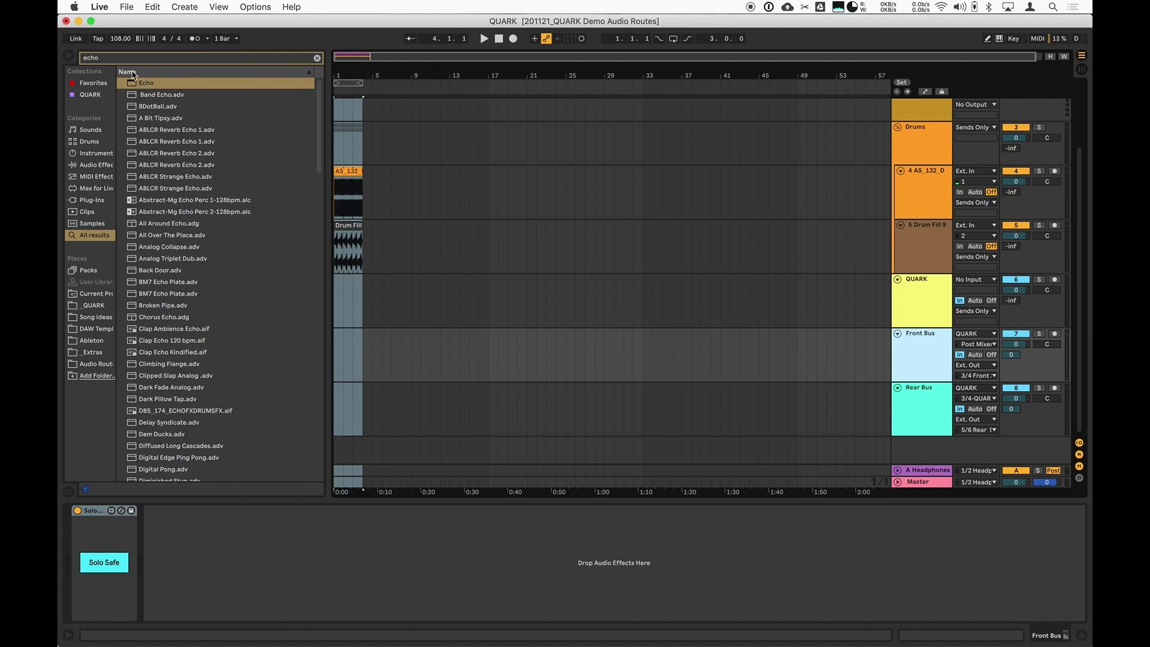
{"action": "type", "text": "eq"}
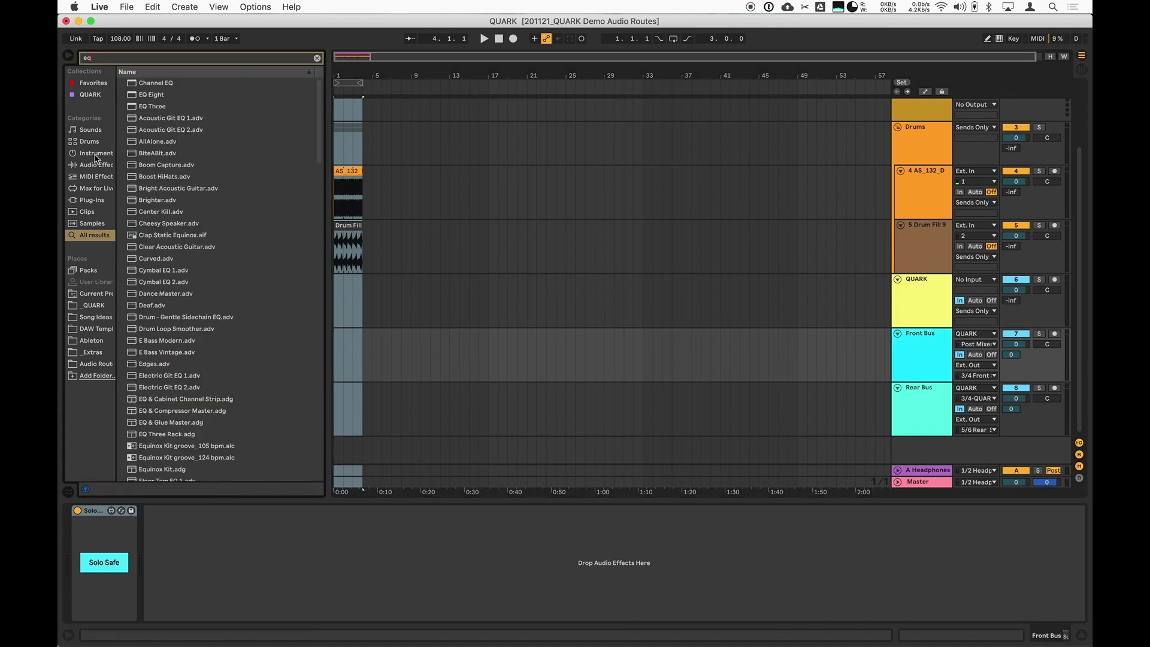
{"action": "double_click", "coordinate": [159, 96]}
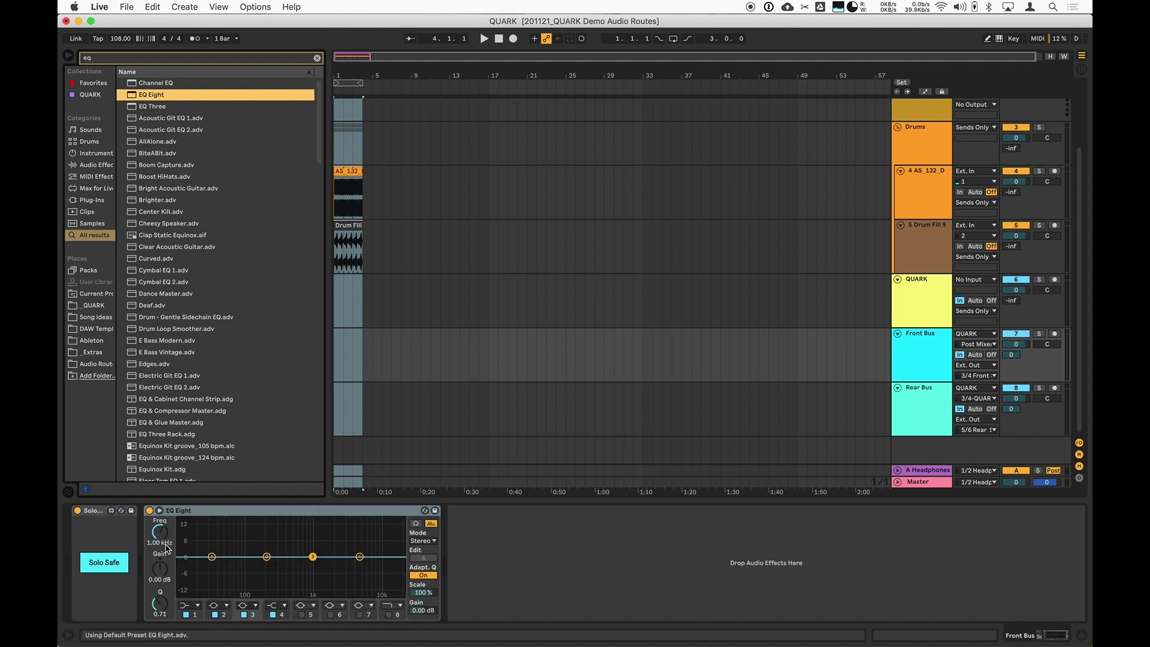
Step: Set band 3 of the Front Bus EQ Eight to 10 kHz with a 3 dB gain
{"action": "left_click", "coordinate": [167, 548]}
{"action": "type", "text": "10k"}
{"action": "key", "text": "Return"}
{"action": "left_click", "coordinate": [159, 584]}
{"action": "type", "text": "3"}
{"action": "key", "text": "Return"}
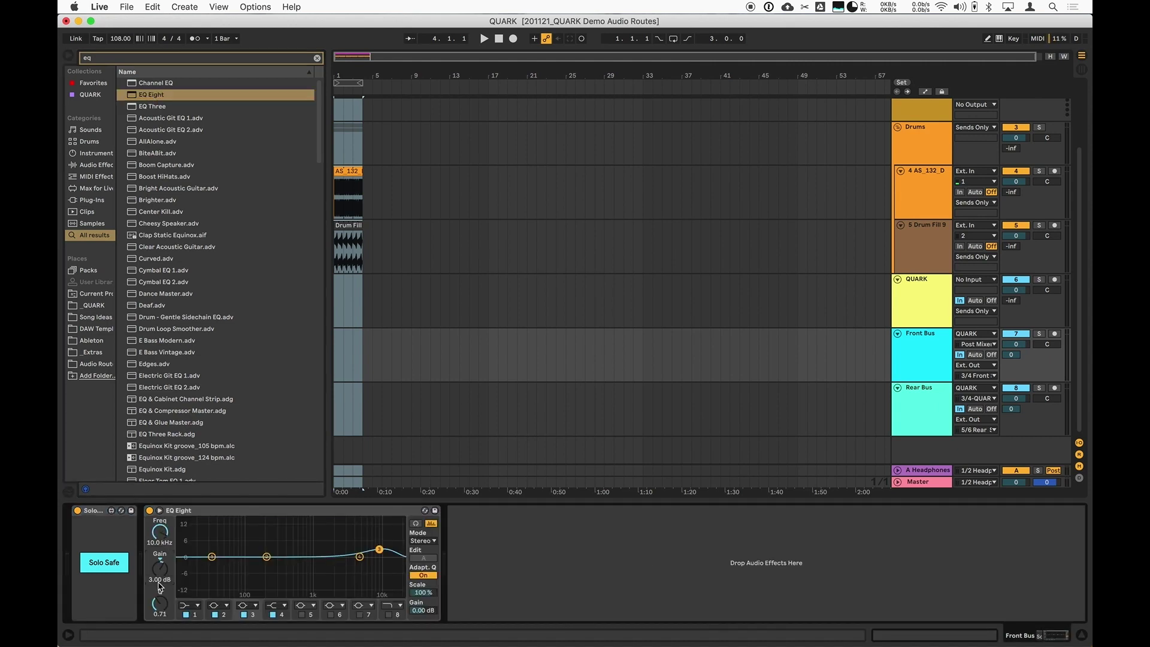
Step: Search the browser for limit and add a Limiter after the EQ Eight on the Front Bus
{"action": "key", "text": "super+f"}
{"action": "type", "text": "limit"}
{"action": "key", "text": "Down"}
{"action": "key", "text": "Return"}
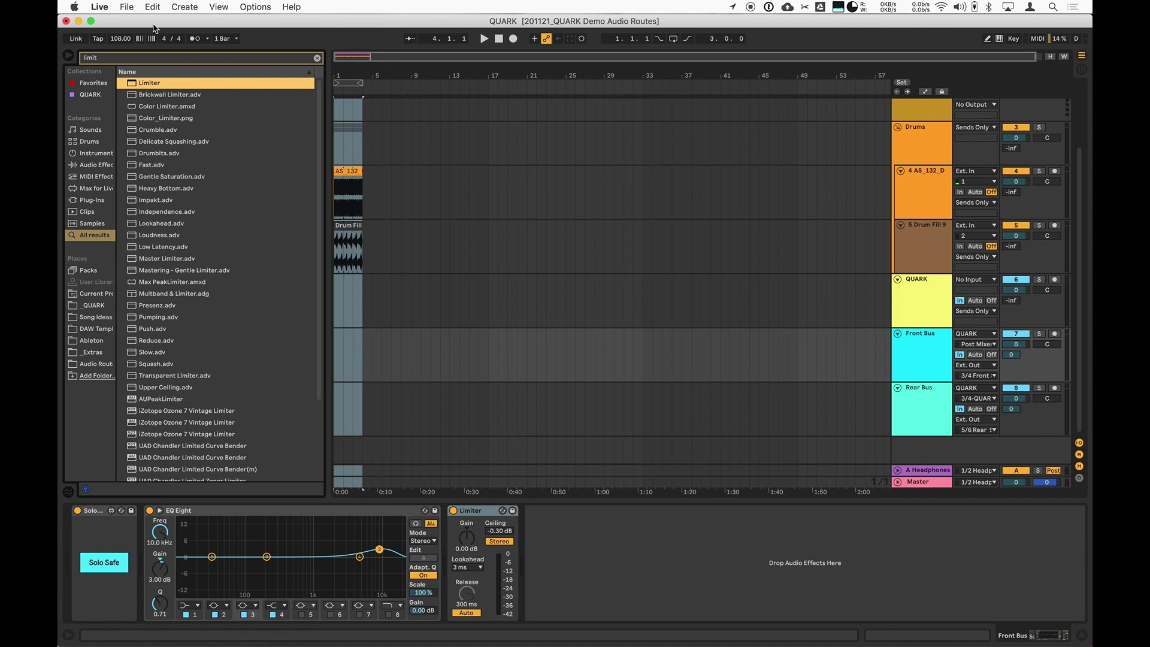
Step: Open the audio export settings and choose Front Bus as the rendered track, with bit depth 24 and Triangular dither
{"action": "left_click", "coordinate": [128, 8]}
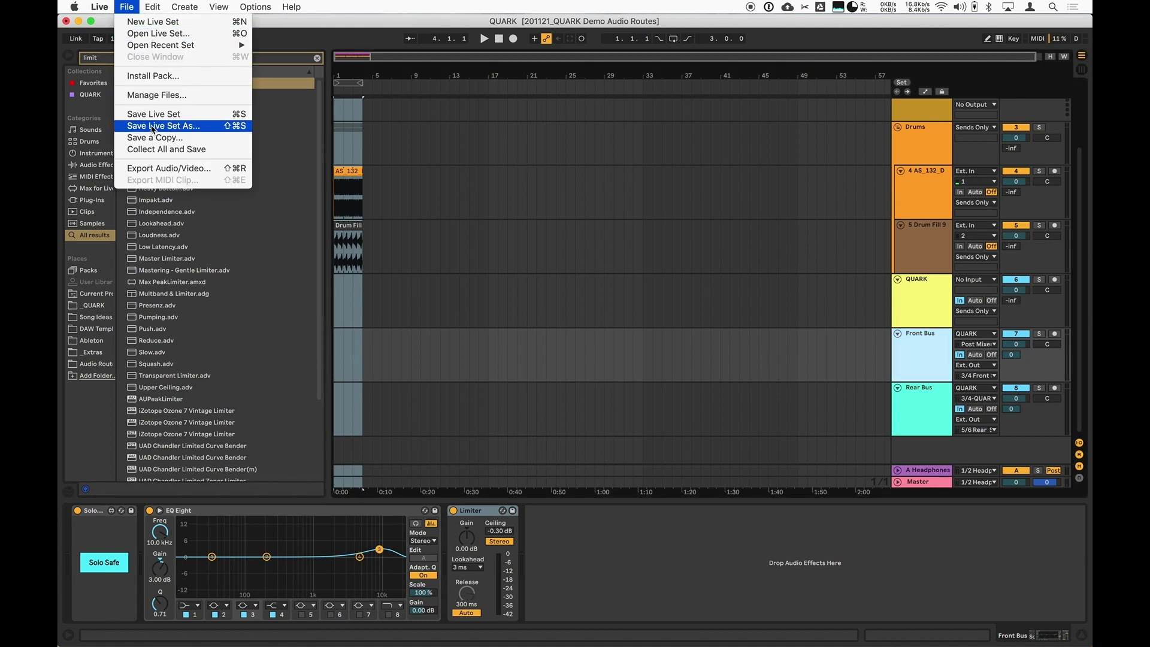
{"action": "left_click", "coordinate": [168, 168]}
{"action": "left_click", "coordinate": [613, 167]}
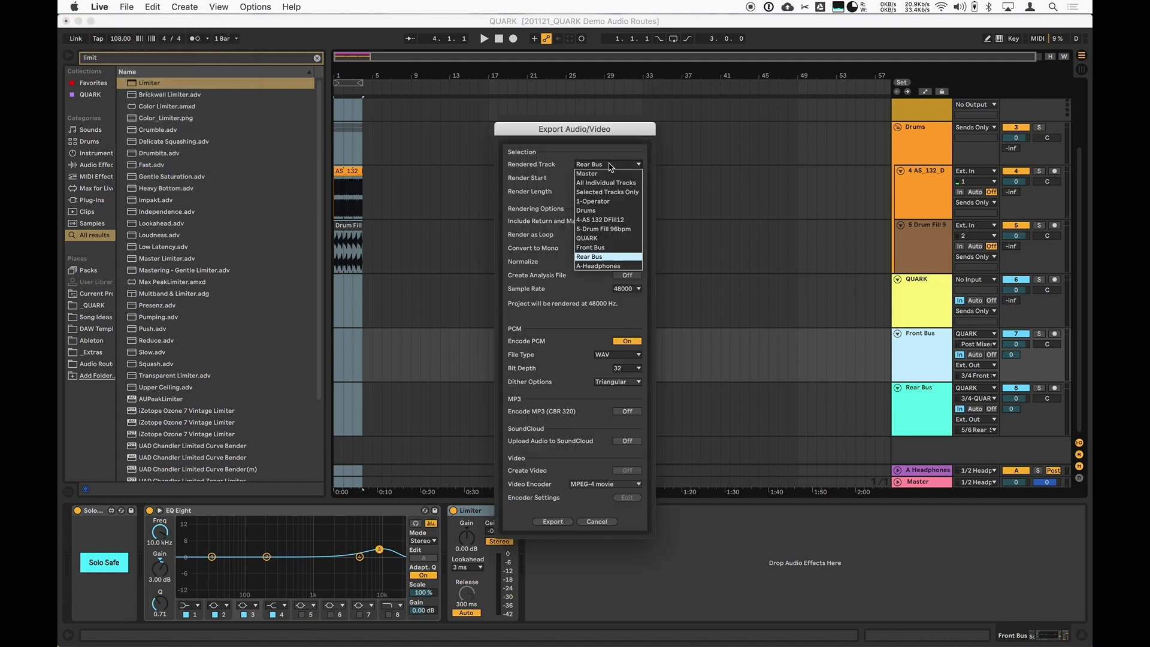
{"action": "left_click", "coordinate": [597, 248]}
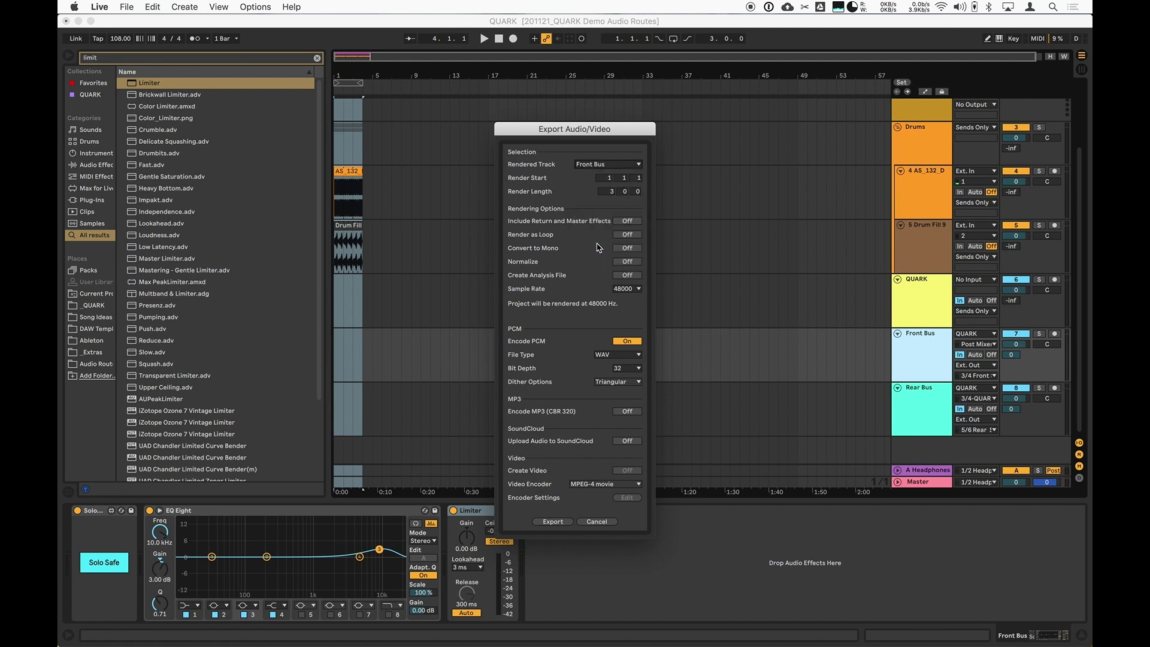
{"action": "left_click", "coordinate": [623, 369]}
{"action": "left_click", "coordinate": [623, 387]}
{"action": "left_click", "coordinate": [623, 383]}
{"action": "left_click", "coordinate": [621, 409]}
Step: Export the encoded Front Bus audio under the name QUARK in the QUARK Demo folder
{"action": "left_click", "coordinate": [552, 522]}
{"action": "double_click", "coordinate": [558, 189]}
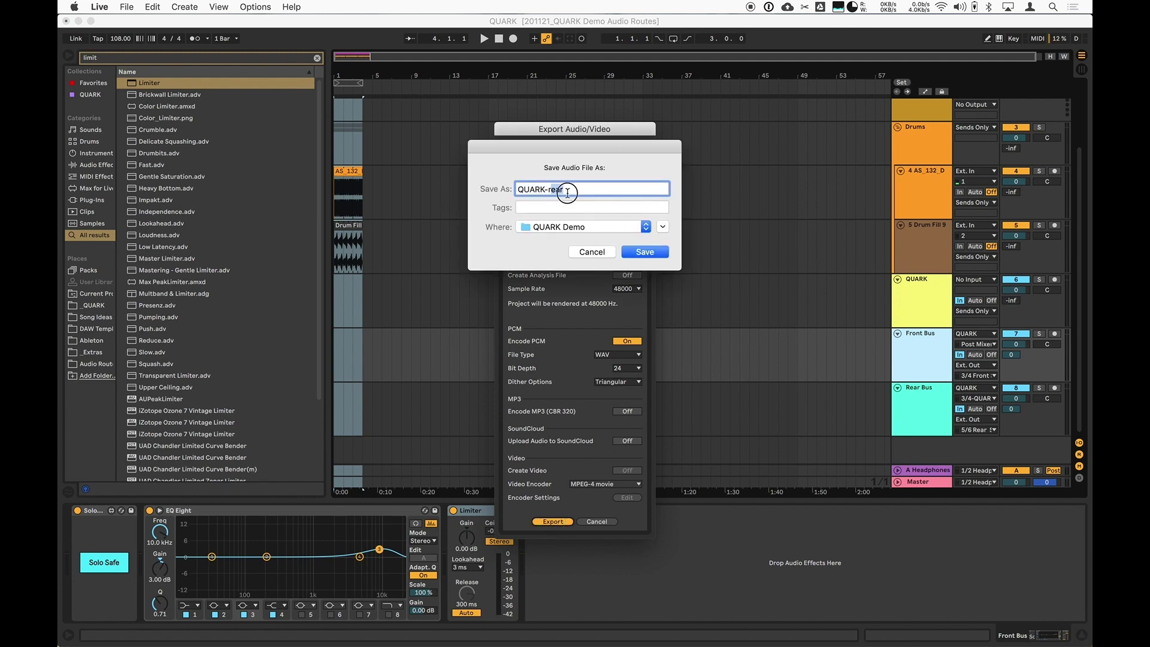
{"action": "key", "text": "BackSpace"}
{"action": "type", "text": "QUARK"}
{"action": "key", "text": "Return"}
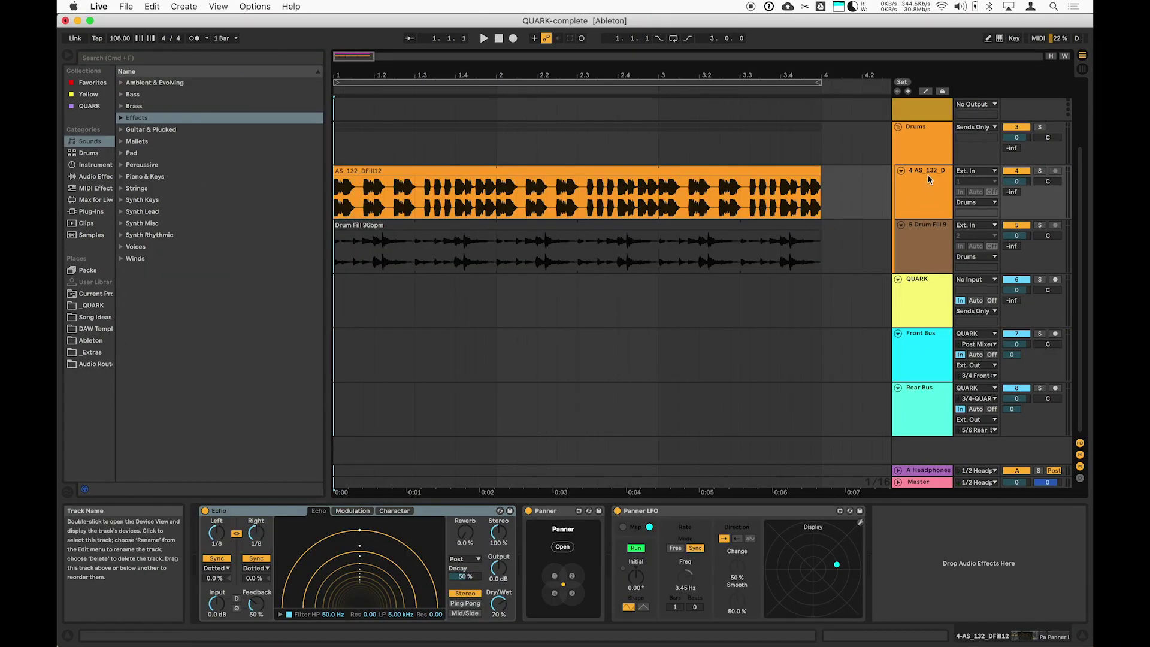
Step: In the QUARK-complete set, show automation and draw a Track Volume fade to -inf dB in bar 1 of the AS_132 DFill12 track
{"action": "left_click", "coordinate": [926, 90]}
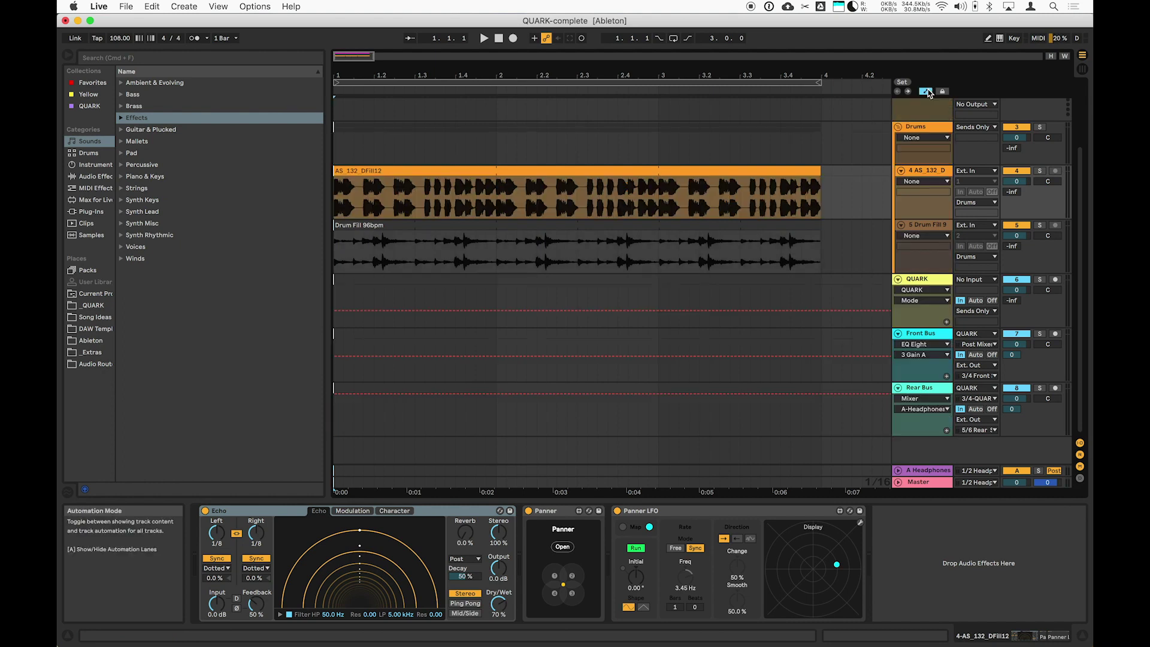
{"action": "left_click", "coordinate": [913, 181]}
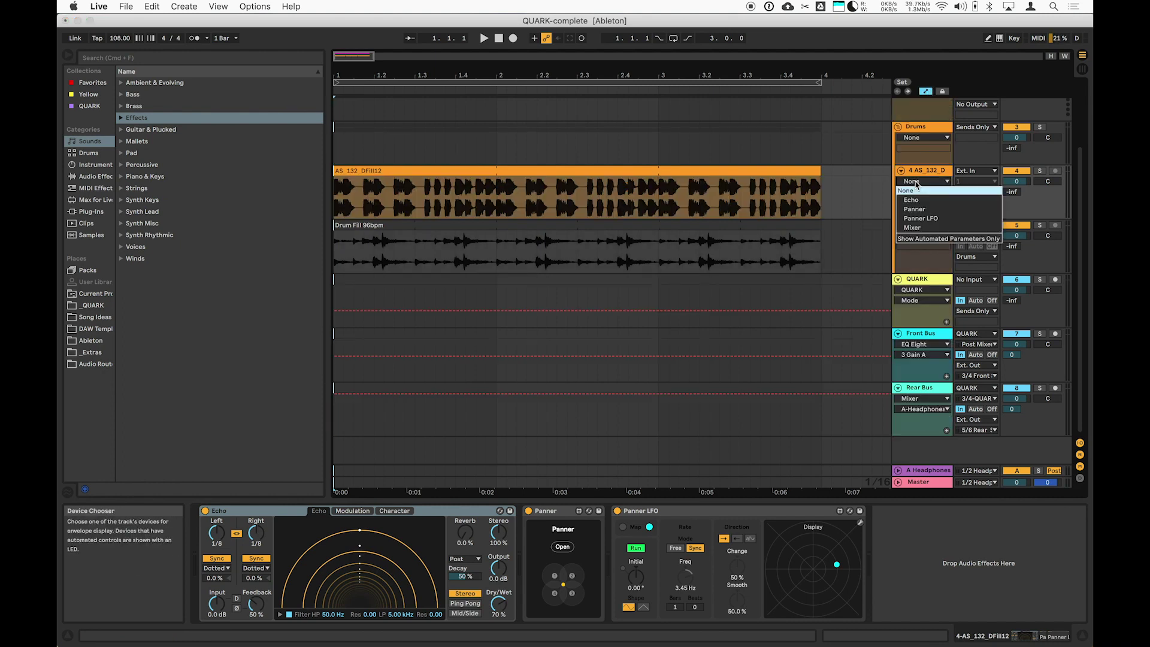
{"action": "left_click", "coordinate": [912, 228]}
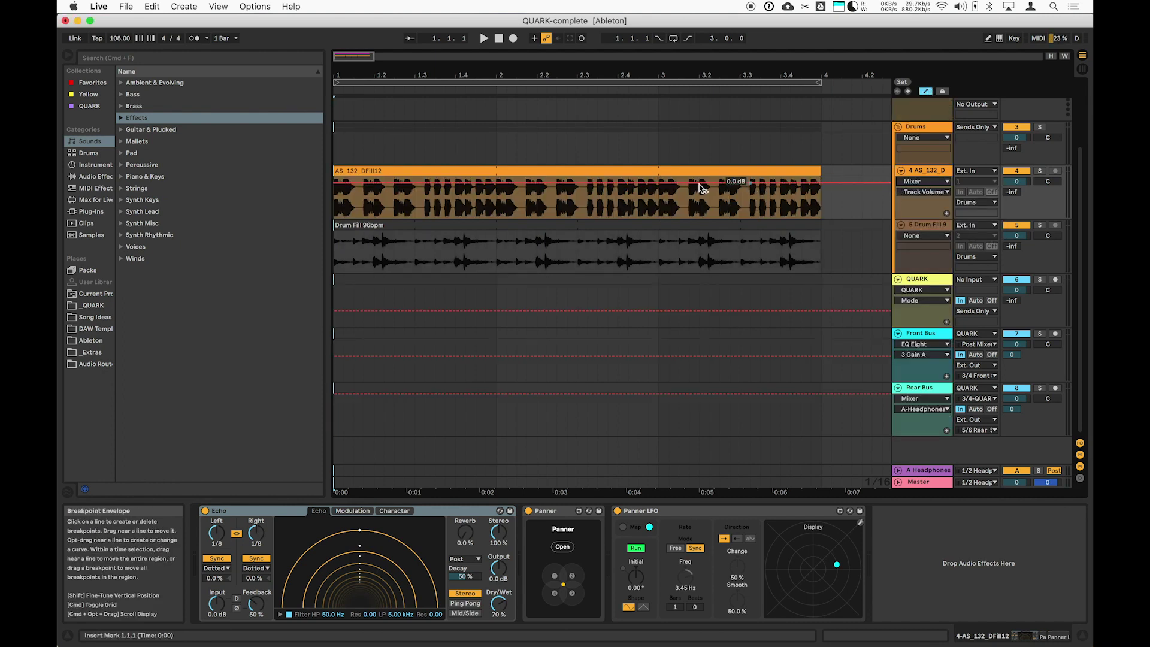
{"action": "left_click", "coordinate": [401, 186]}
{"action": "left_click_drag", "start_coordinate": [464, 182], "coordinate": [463, 217]}
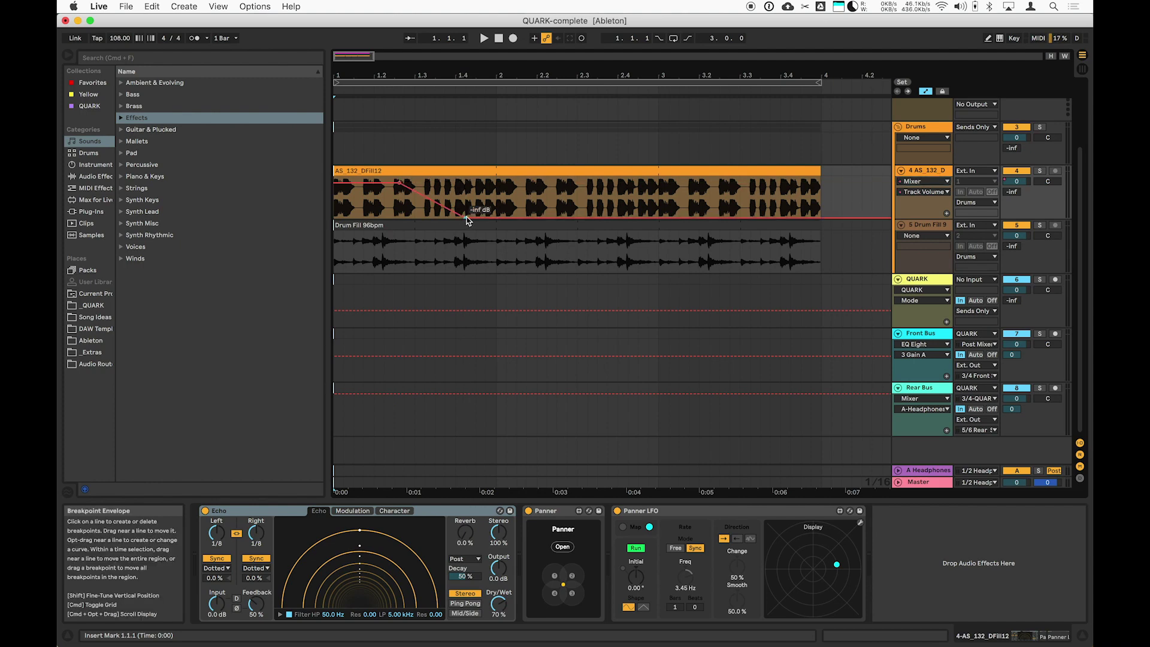
Step: Try automating Speaker On to switch the AS_132 DFill12 track off midway through bar 2, play it back, and undo the automation
{"action": "left_click", "coordinate": [923, 191]}
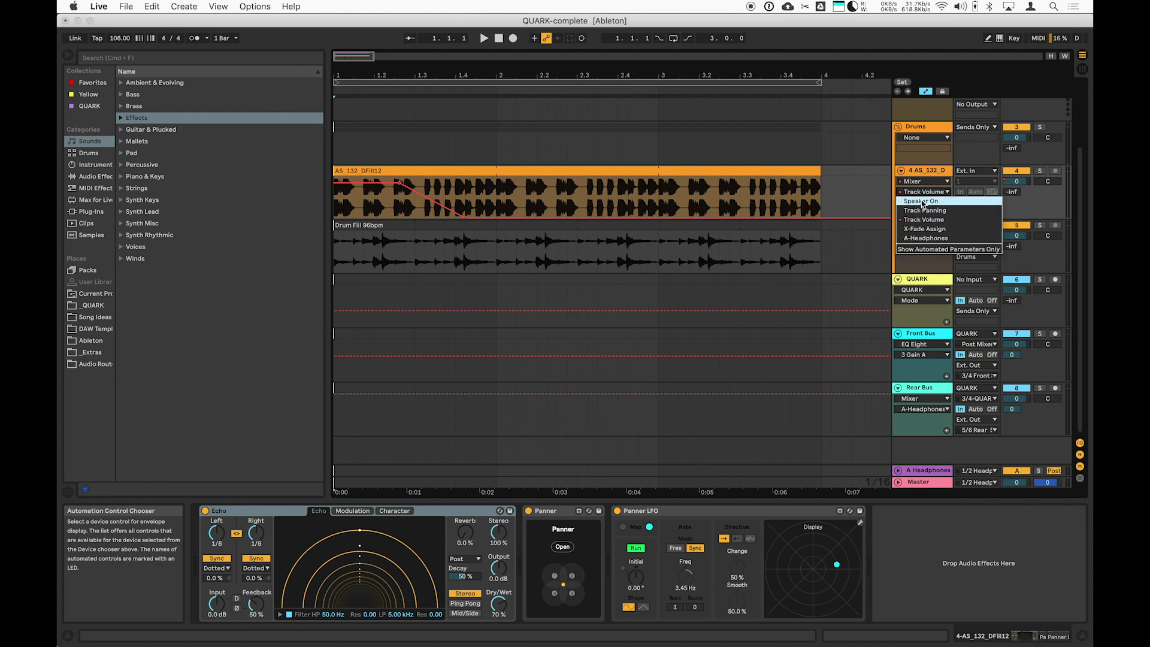
{"action": "left_click", "coordinate": [920, 201]}
{"action": "left_click_drag", "start_coordinate": [593, 187], "coordinate": [594, 213]}
{"action": "key", "text": "space"}
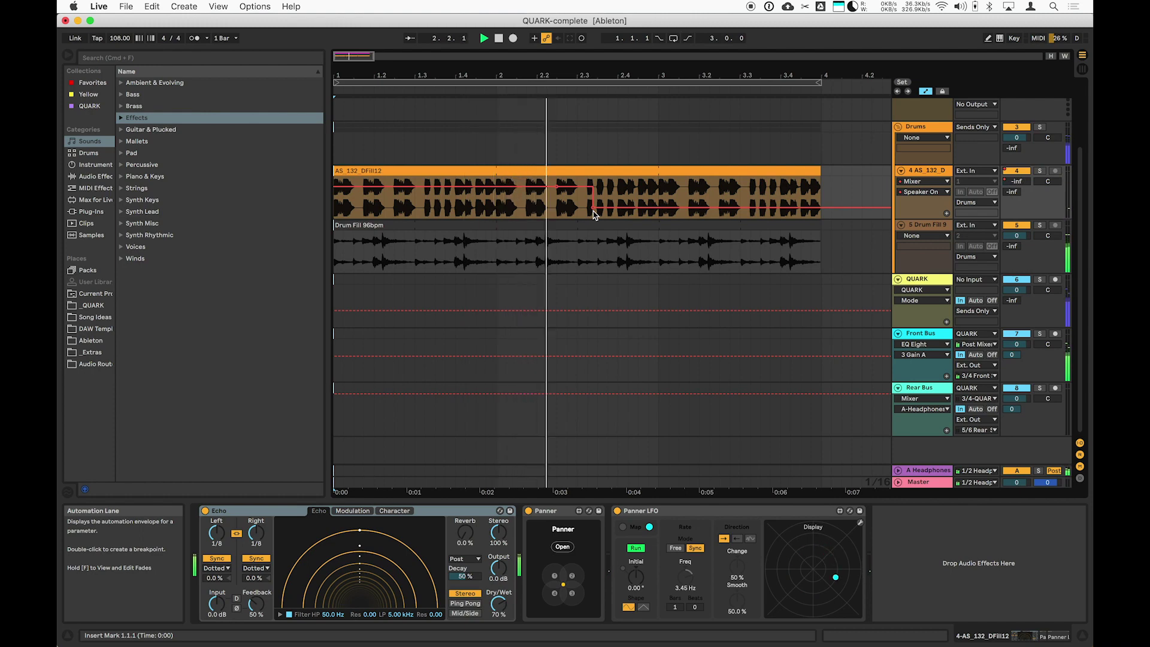
{"action": "key", "text": "space"}
{"action": "key", "text": "super+z"}
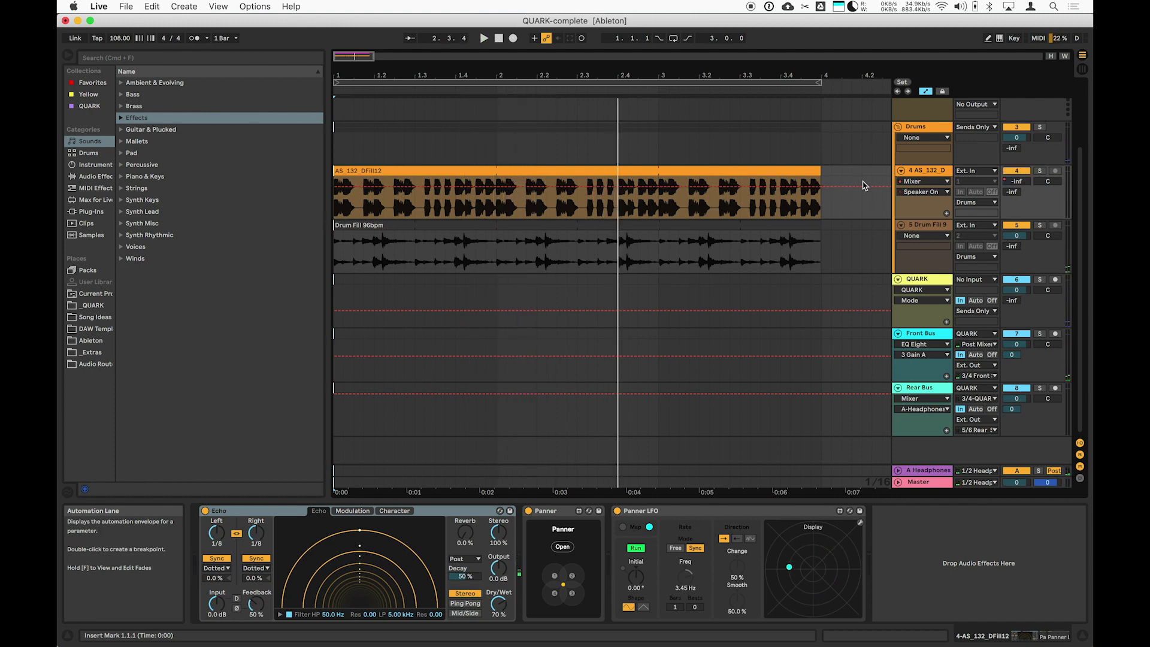
Step: Display the mixer's Track Volume envelope in the AS_132 DFill12 track's automation lane
{"action": "left_click", "coordinate": [909, 181]}
{"action": "left_click", "coordinate": [909, 181]}
{"action": "left_click", "coordinate": [908, 182]}
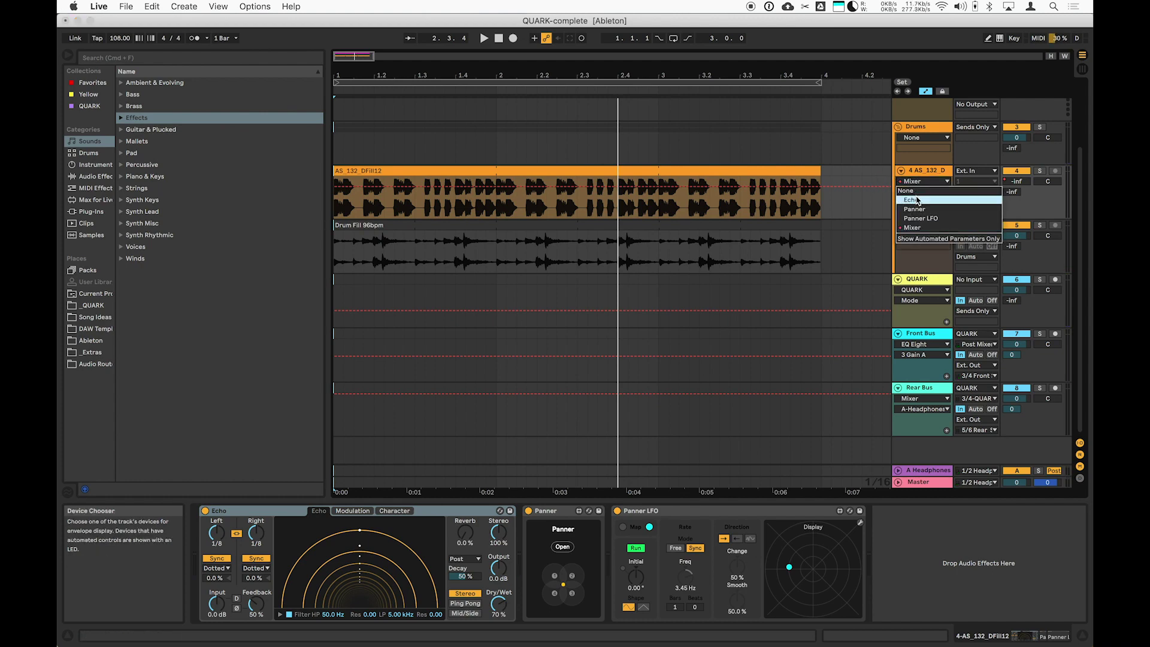
{"action": "left_click", "coordinate": [913, 227]}
{"action": "left_click", "coordinate": [915, 192]}
{"action": "left_click", "coordinate": [919, 215]}
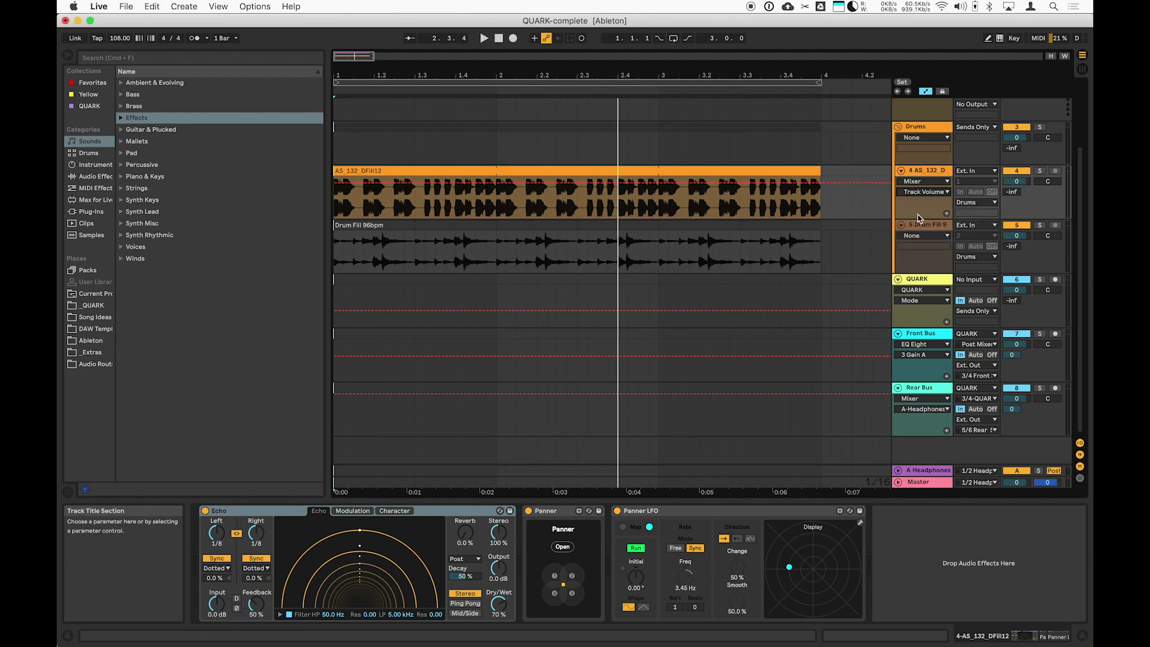
Step: Automate the Panner's Gain on the AS_132 DFill12 track with a fade from bar 1 to -inf dB in bar 2 and play it
{"action": "left_click", "coordinate": [915, 181]}
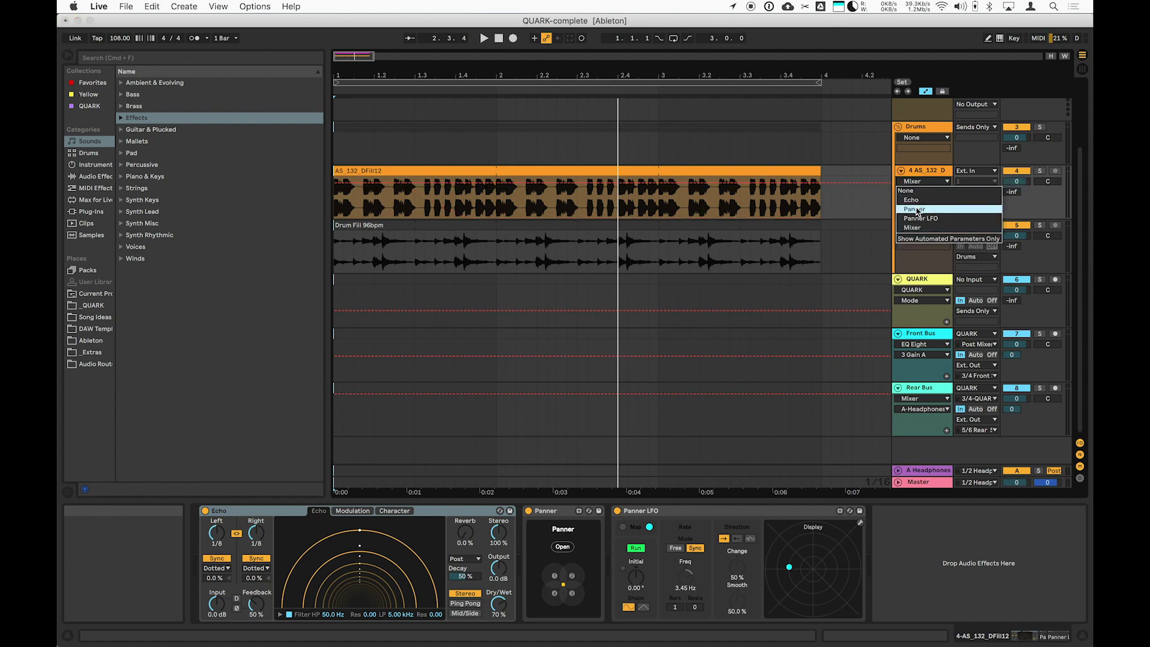
{"action": "left_click", "coordinate": [916, 210]}
{"action": "left_click", "coordinate": [917, 193]}
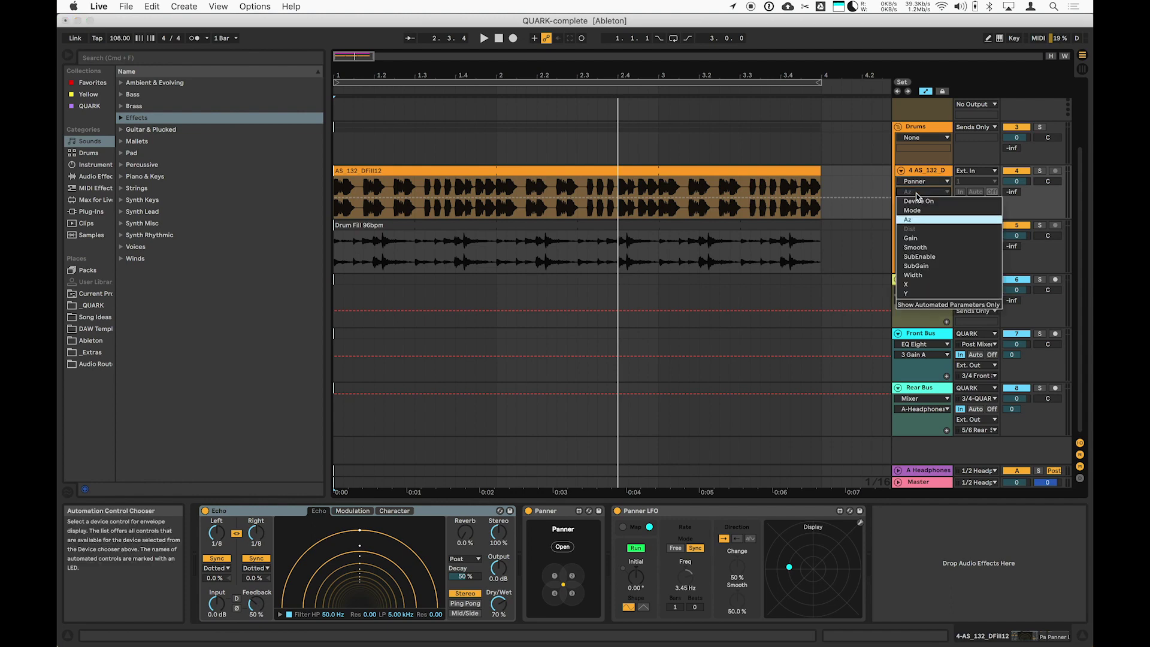
{"action": "left_click", "coordinate": [910, 238]}
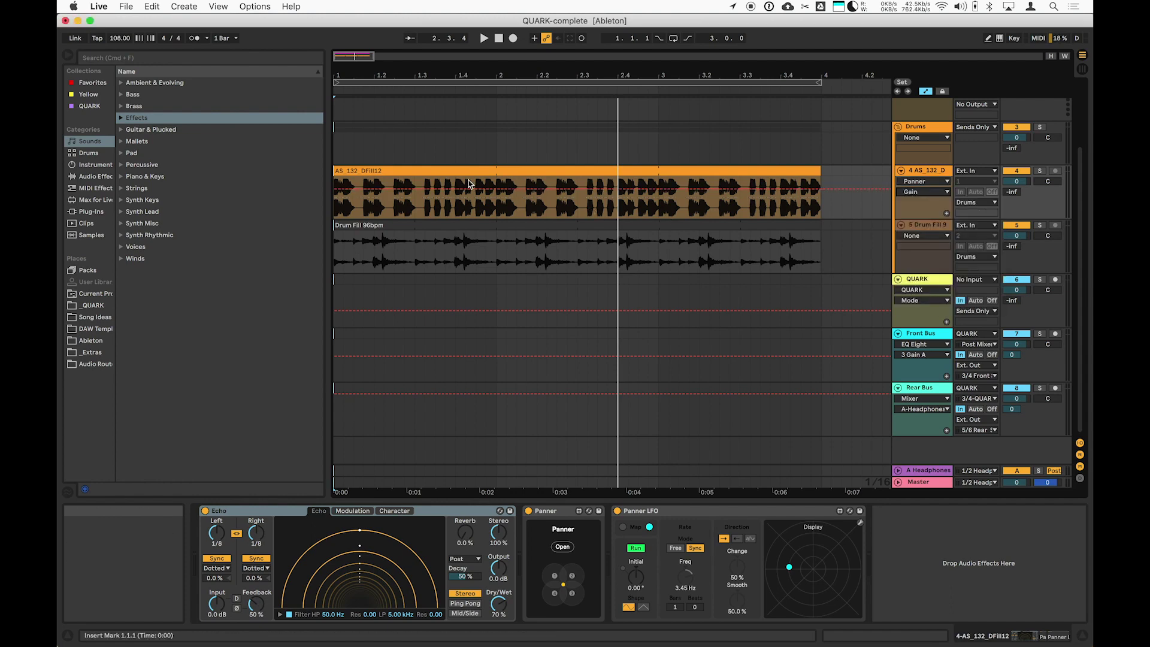
{"action": "left_click", "coordinate": [418, 189]}
{"action": "left_click_drag", "start_coordinate": [513, 190], "coordinate": [518, 220]}
{"action": "key", "text": "space"}
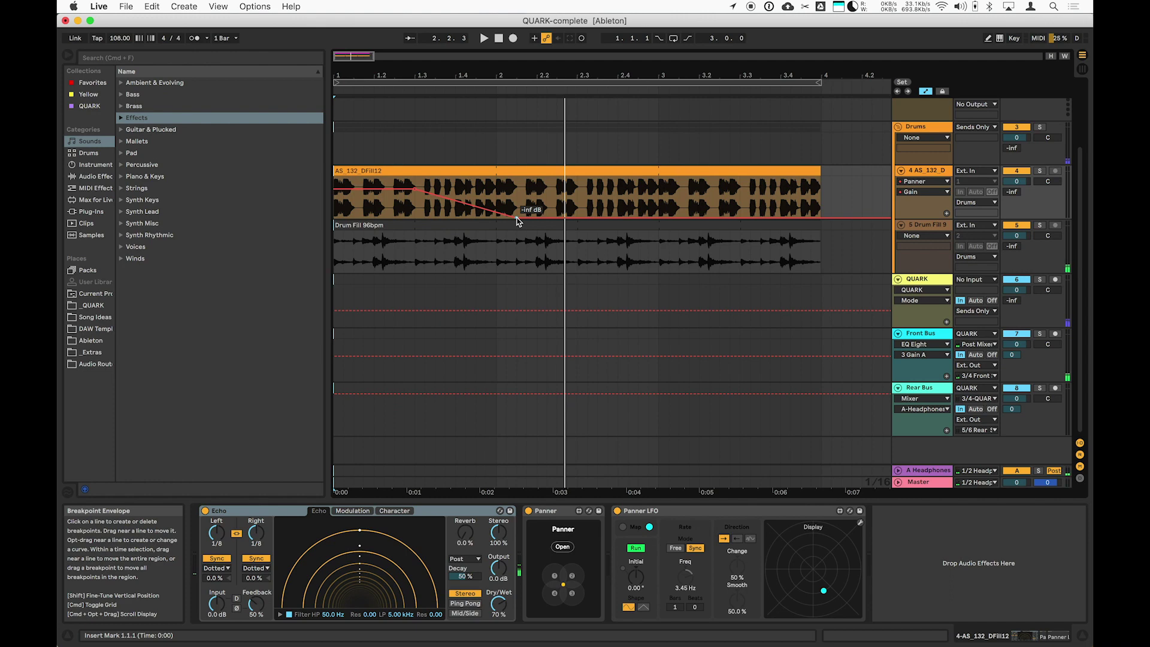
{"action": "key", "text": "Tab"}
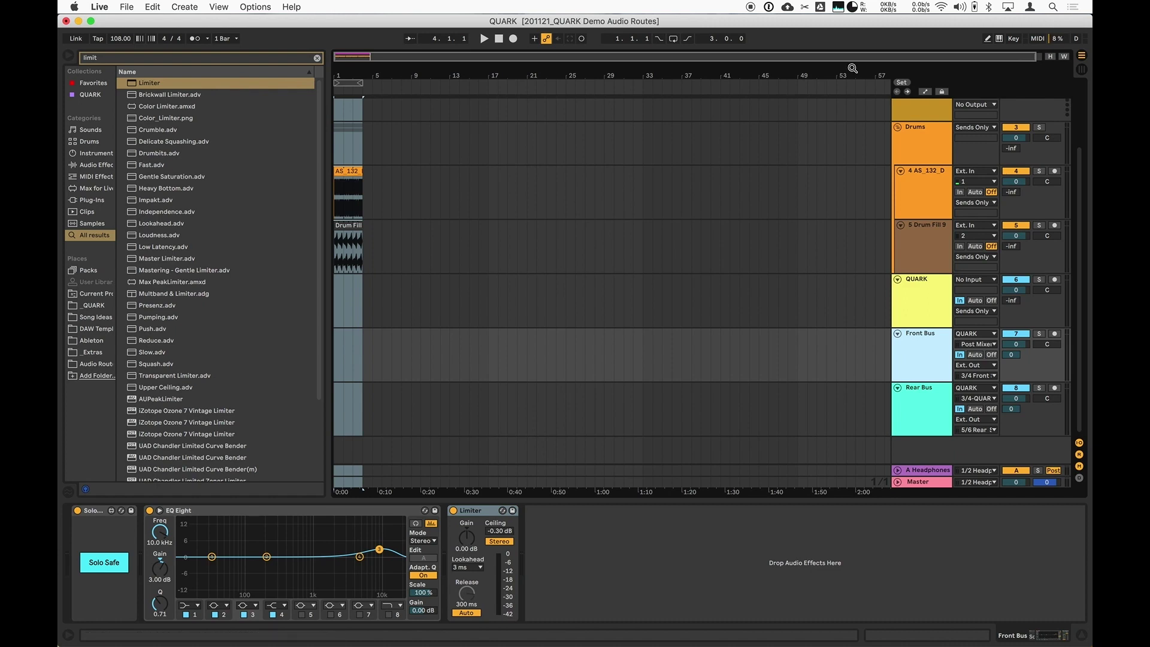
Step: Map the computer key Œ (Alt+Q) to the Mode parameter of the QUARK device on the QUARK track
{"action": "left_click", "coordinate": [1013, 38]}
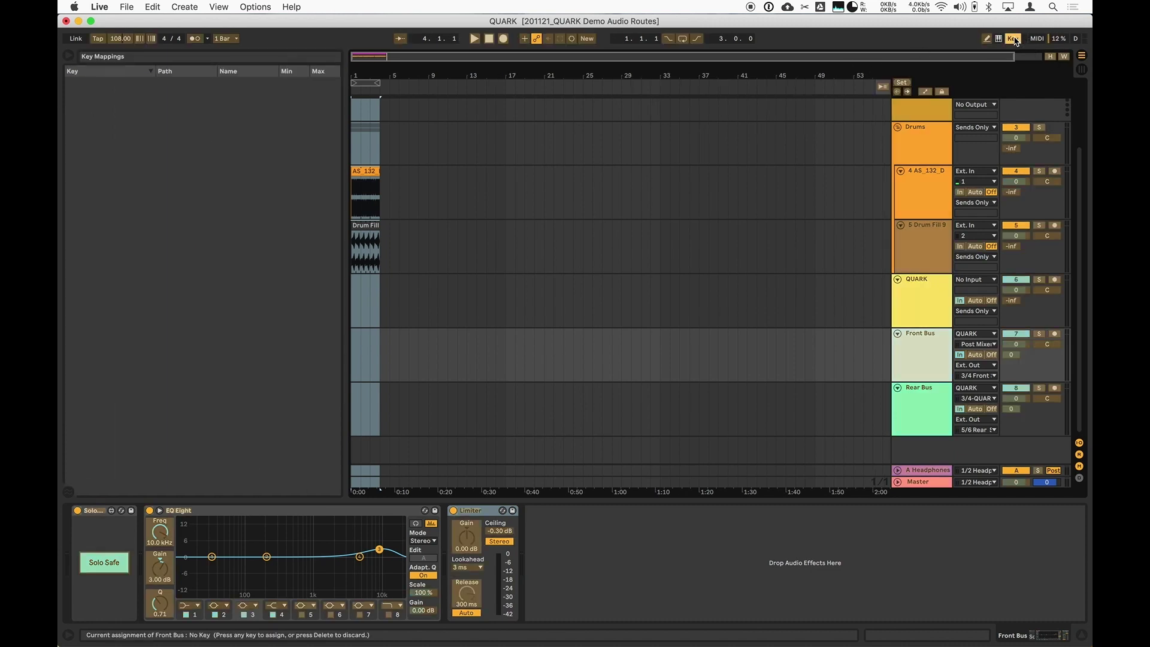
{"action": "left_click", "coordinate": [929, 283]}
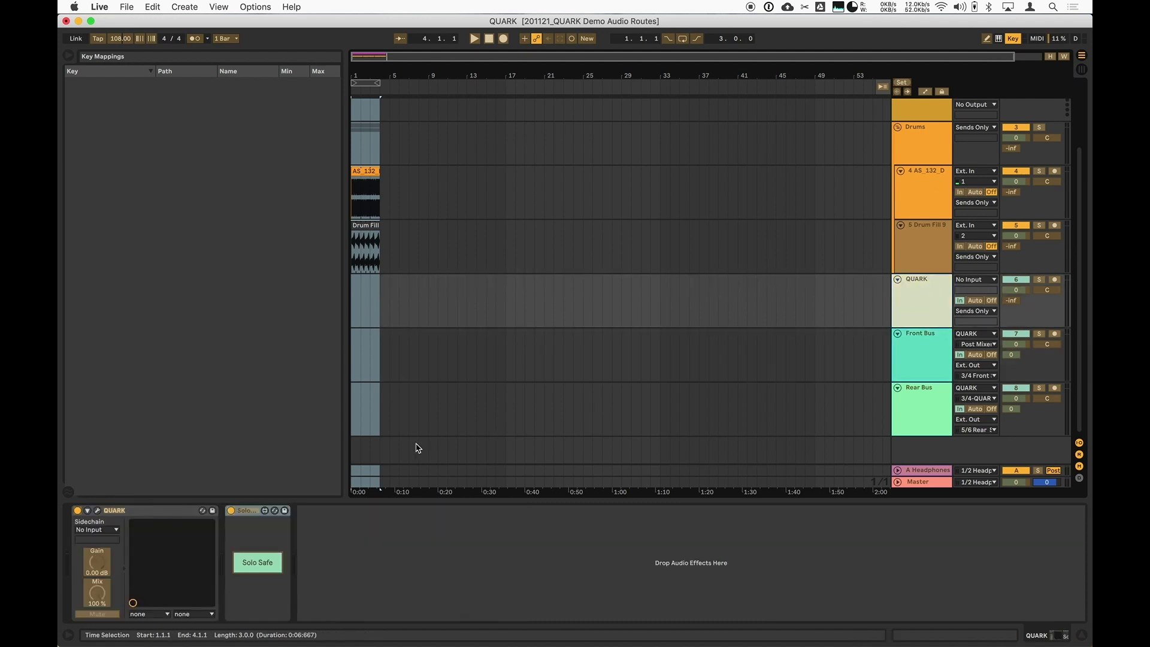
{"action": "left_click", "coordinate": [88, 511]}
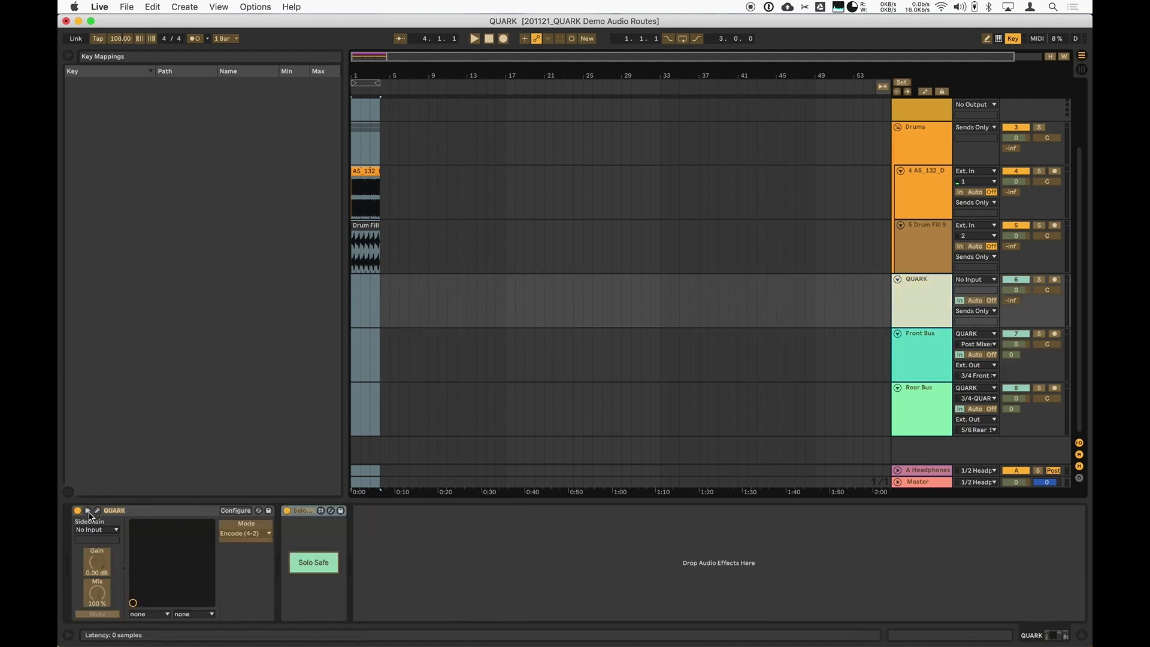
{"action": "left_click", "coordinate": [256, 531]}
{"action": "key", "text": "alt+q"}
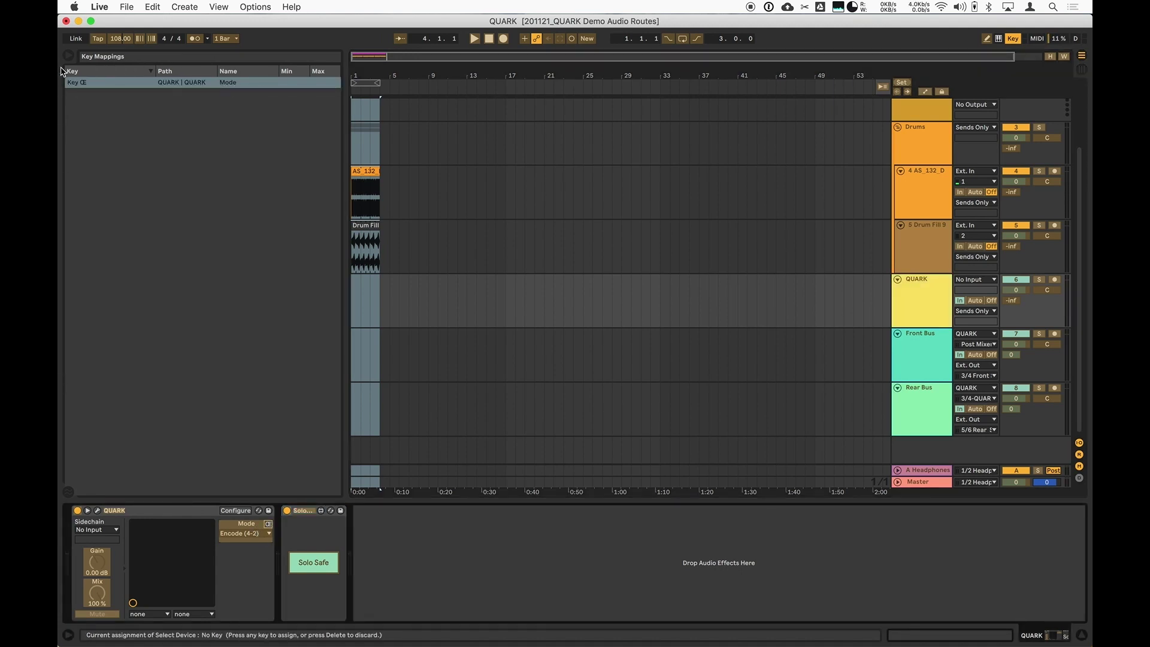
{"action": "left_click", "coordinate": [1013, 39]}
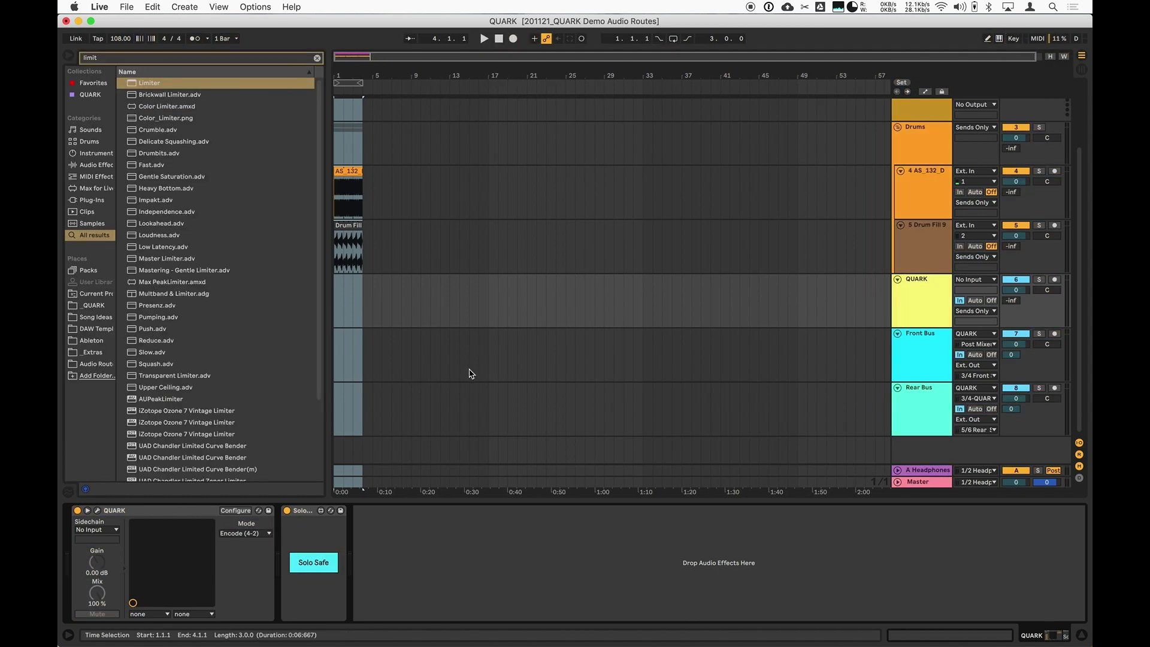
Step: Toggle the QUARK device's Mode to try the mapping, ending on Decode (2-4)
{"action": "key", "text": "Down"}
{"action": "key", "text": "Up"}
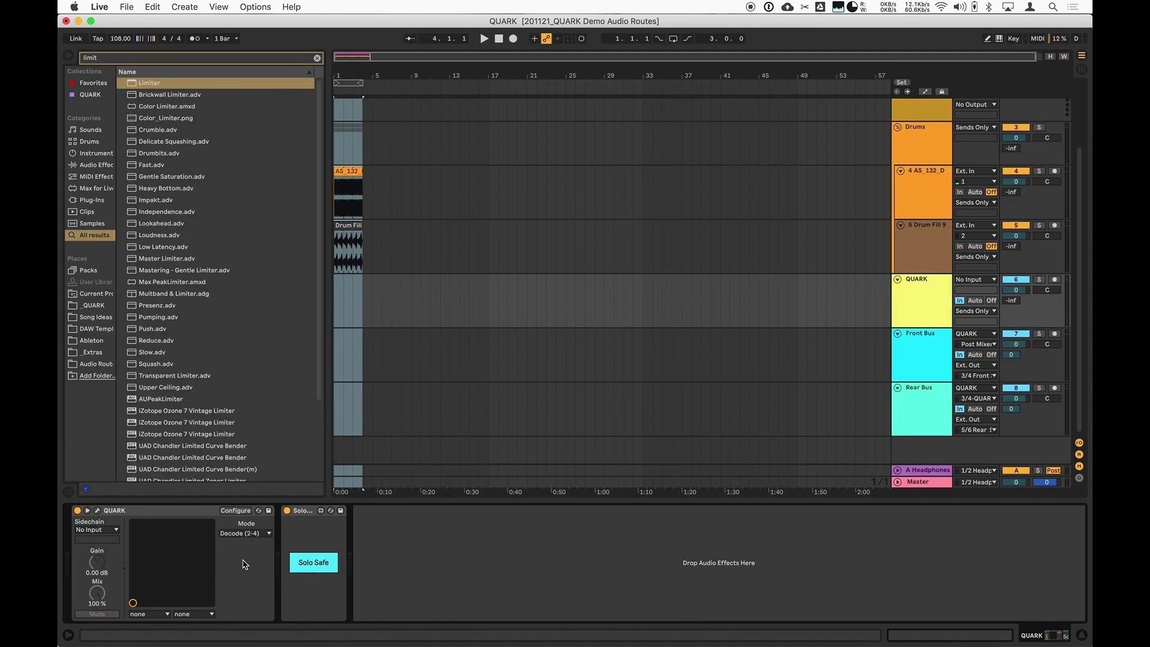